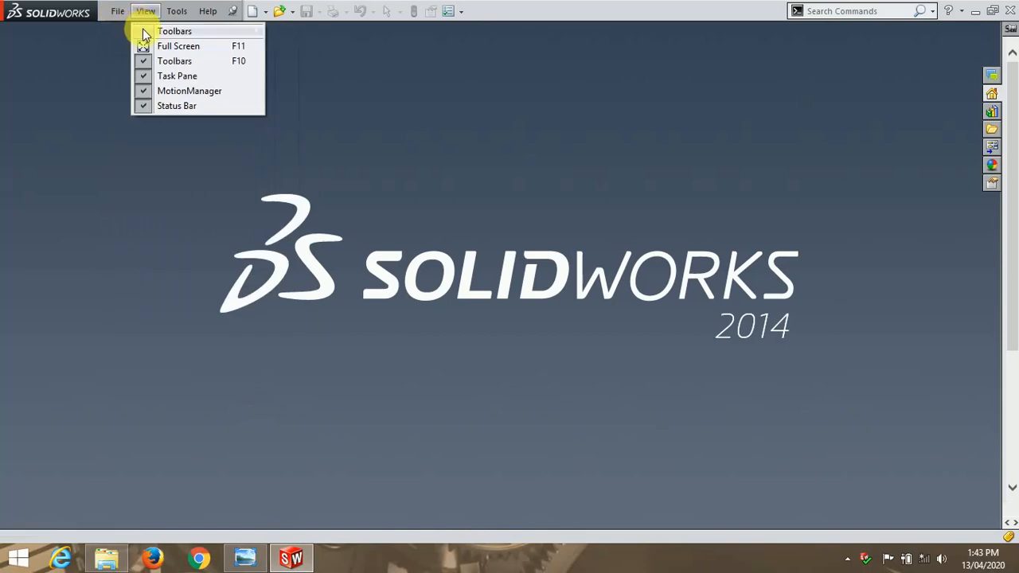
Create a new part document and check the dimensioned Exercize - 1 reference drawing in Windows Photo Viewer.
{"action": "left_click", "coordinate": [140, 31]}
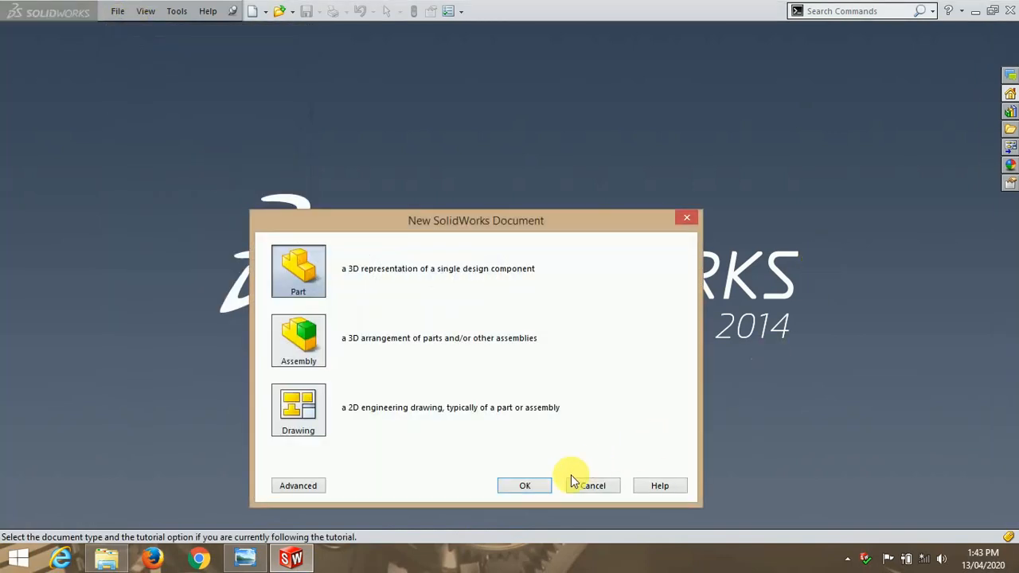
{"action": "left_click", "coordinate": [527, 479]}
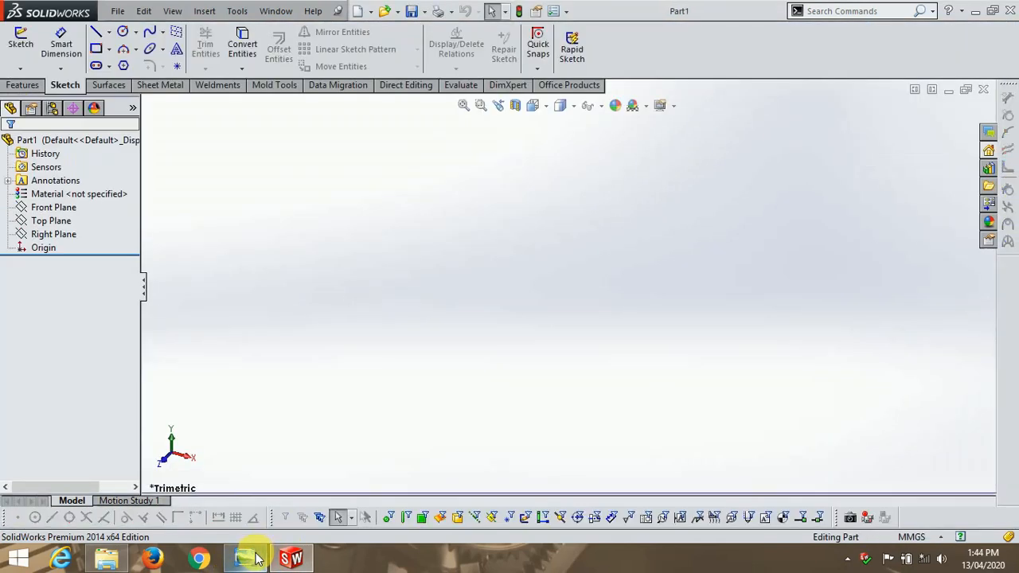
{"action": "left_click", "coordinate": [257, 558]}
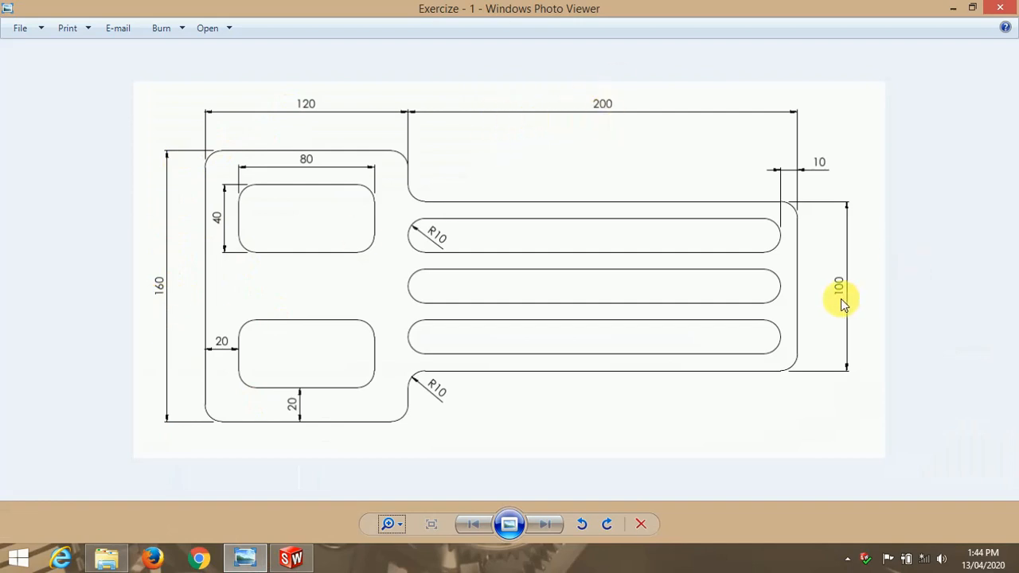
{"action": "left_click", "coordinate": [243, 559]}
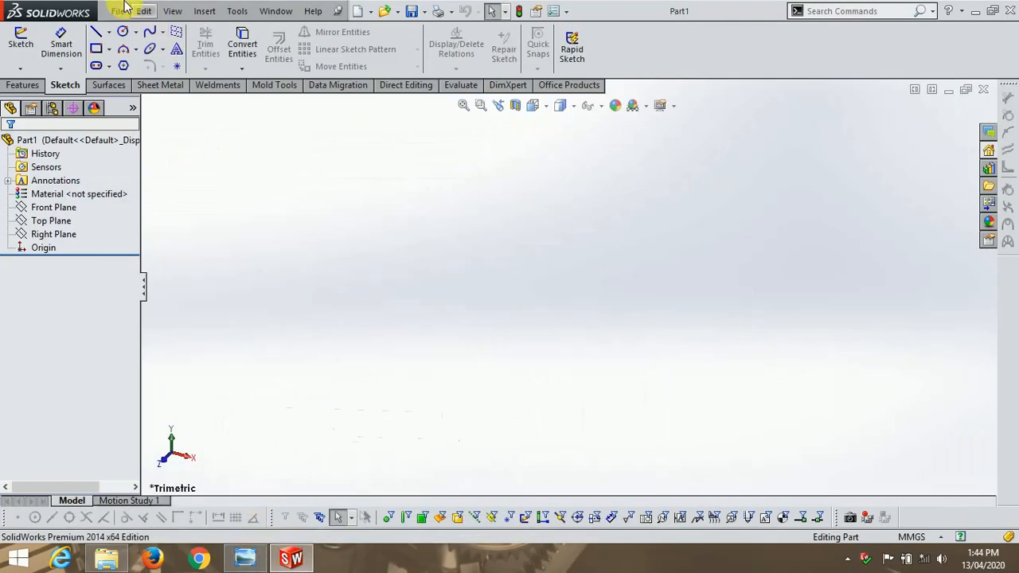
Start a new sketch on the Front Plane.
{"action": "left_click", "coordinate": [23, 86]}
{"action": "left_click", "coordinate": [69, 85]}
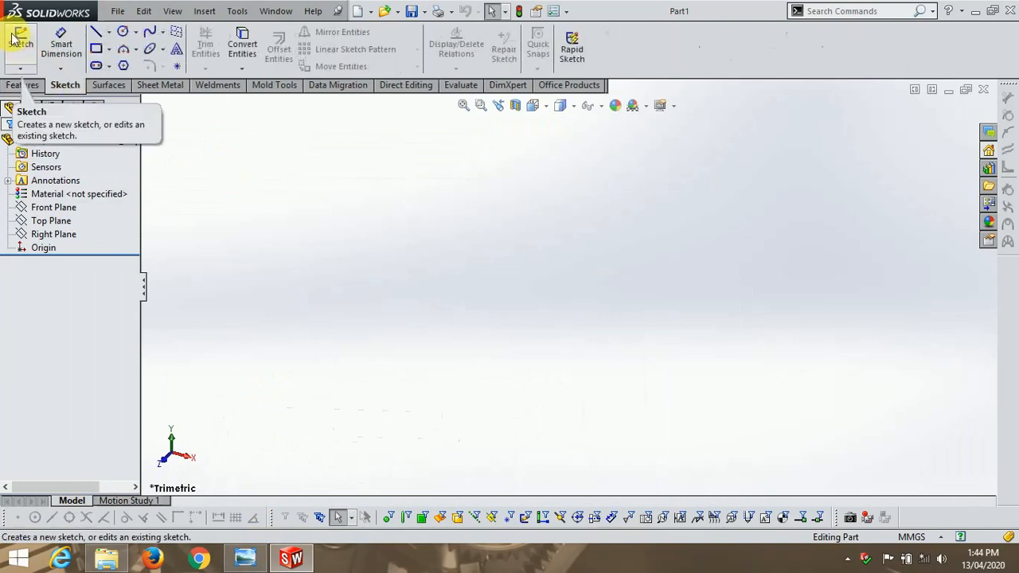
{"action": "left_click", "coordinate": [20, 42]}
{"action": "left_click", "coordinate": [441, 177]}
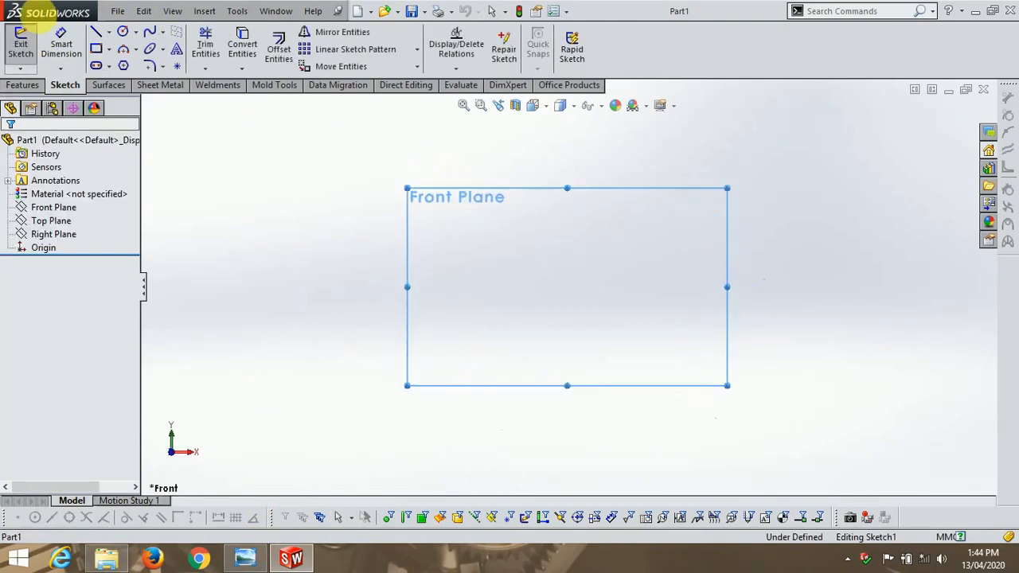
Sketch a horizontal construction centerline passing through the origin and extending to both sides of it.
{"action": "left_click", "coordinate": [109, 34]}
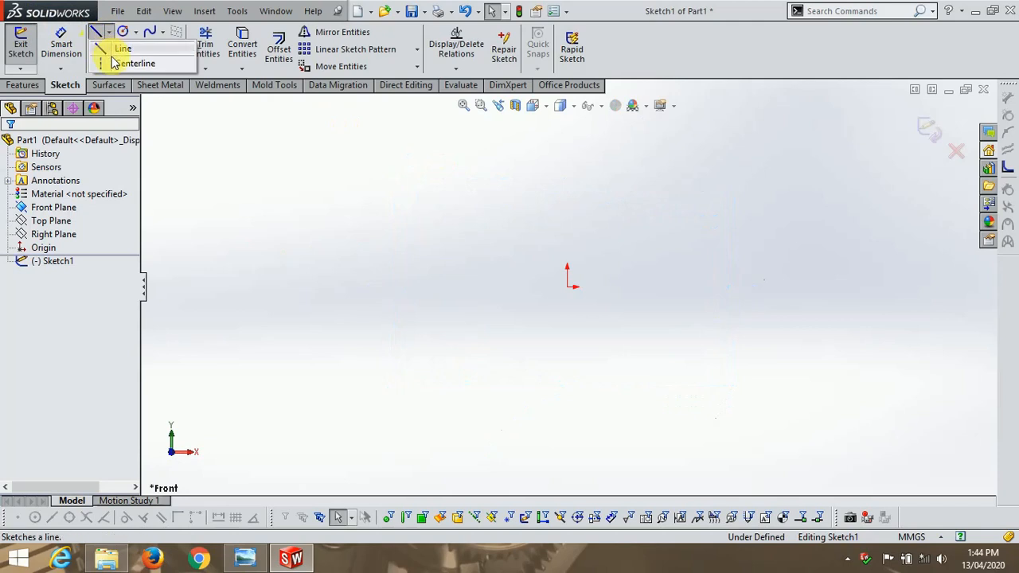
{"action": "left_click", "coordinate": [127, 68]}
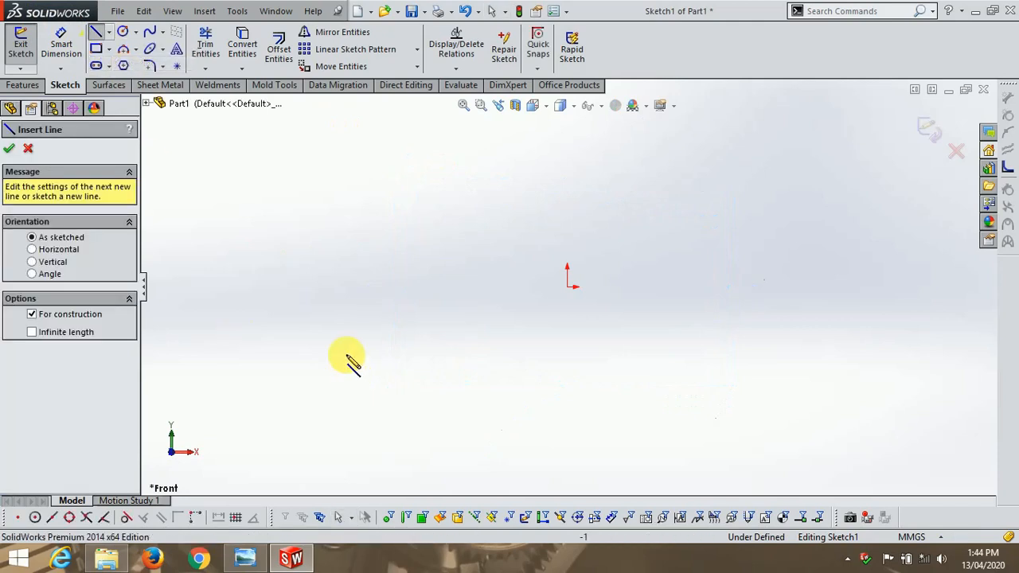
{"action": "left_click", "coordinate": [301, 287]}
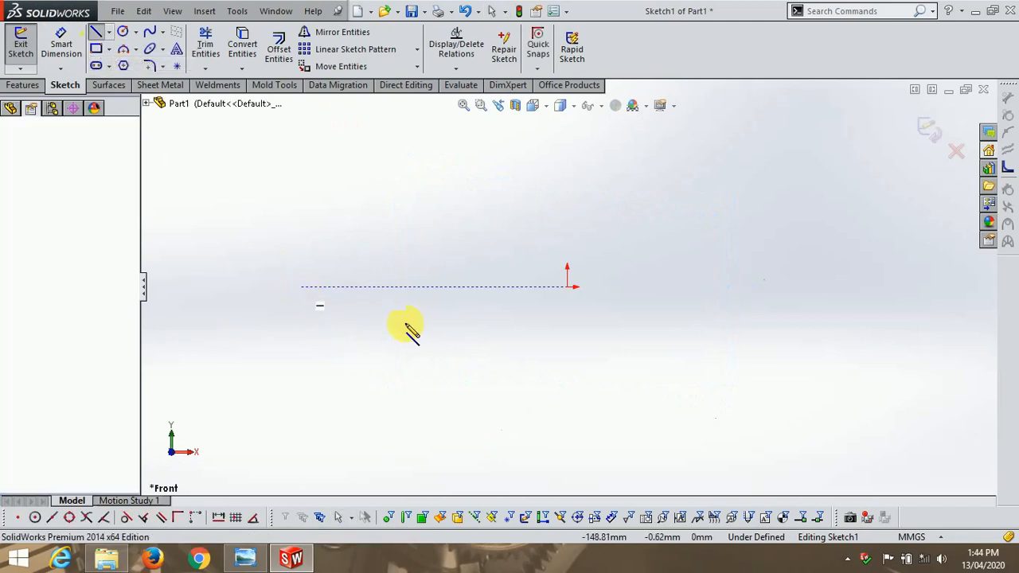
{"action": "left_click", "coordinate": [916, 287]}
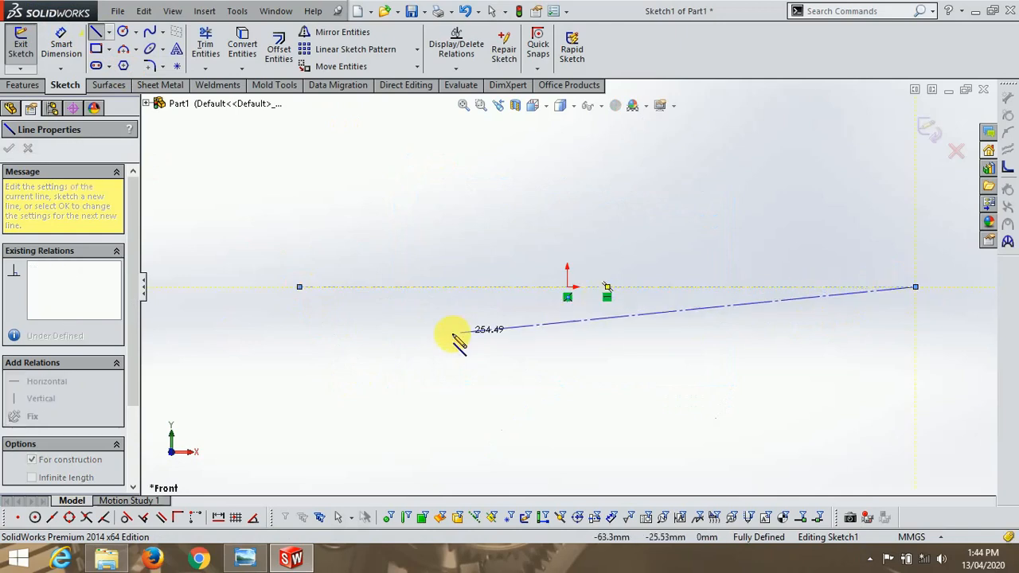
{"action": "key", "text": "Escape"}
Sketch a corner rectangle about 108 by 120 mm left of the origin, straddling the centerline.
{"action": "left_click", "coordinate": [98, 50]}
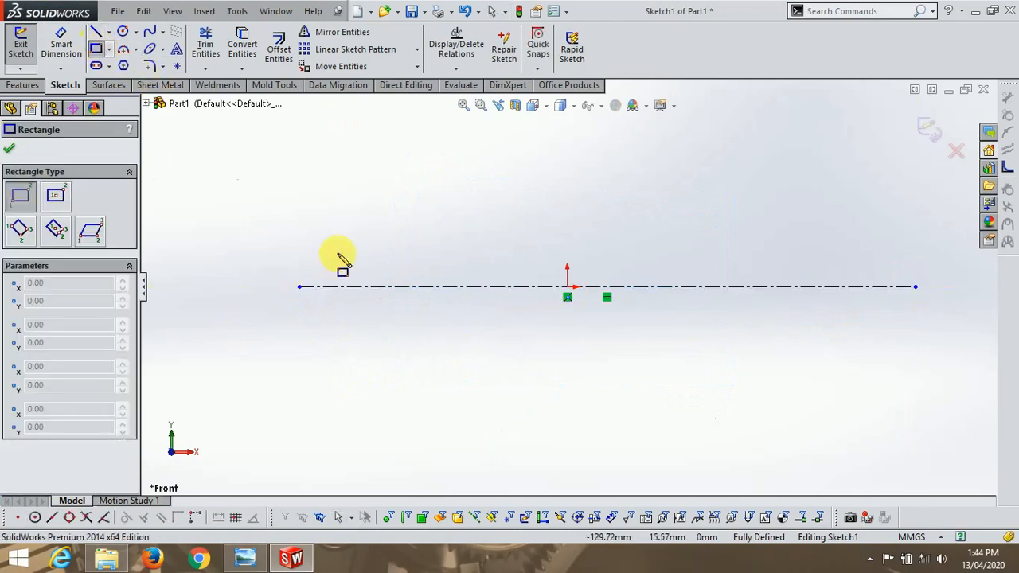
{"action": "left_click", "coordinate": [329, 184]}
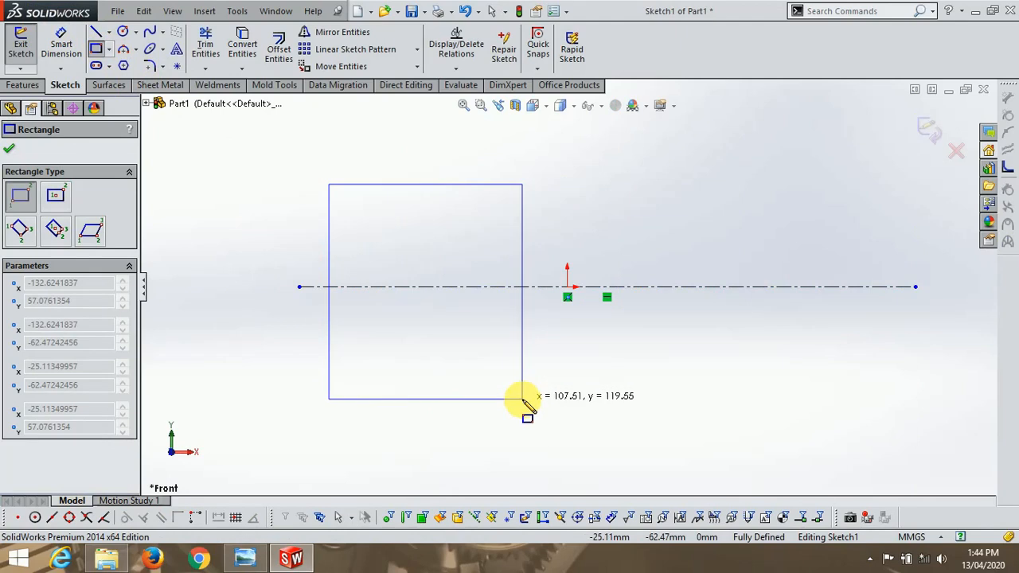
{"action": "left_click", "coordinate": [523, 399]}
Dimension the rectangle 120 mm wide and 160 mm high.
{"action": "left_click", "coordinate": [83, 54]}
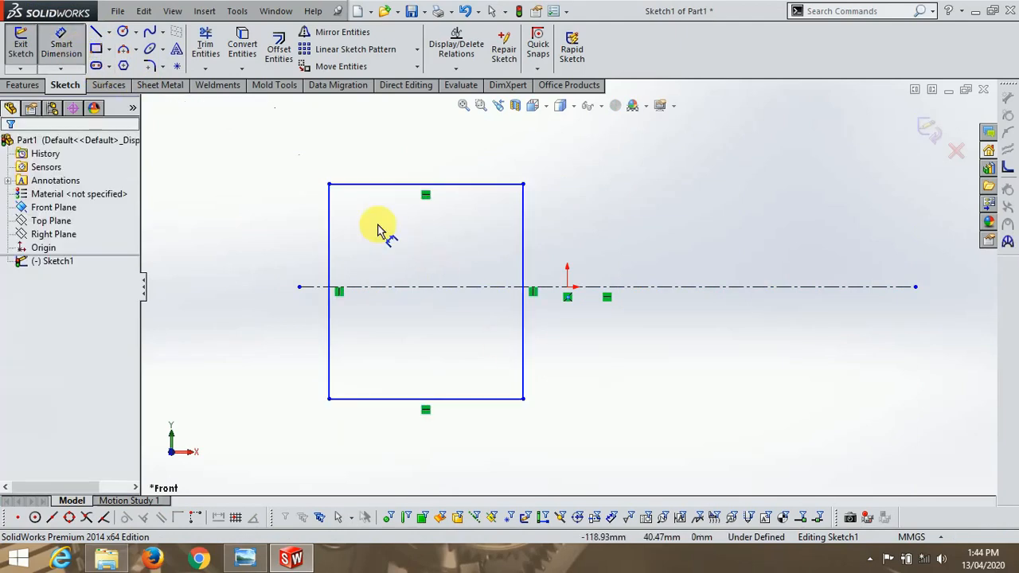
{"action": "left_click", "coordinate": [408, 185]}
{"action": "left_click", "coordinate": [421, 152]}
{"action": "type", "text": "120."}
{"action": "key", "text": "Return"}
{"action": "left_click", "coordinate": [328, 266]}
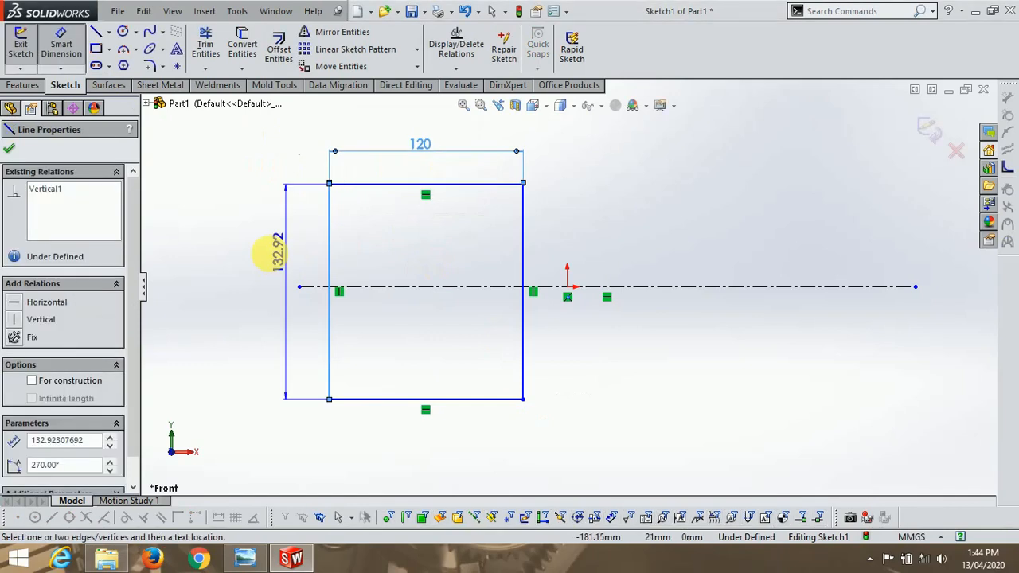
{"action": "left_click", "coordinate": [263, 263]}
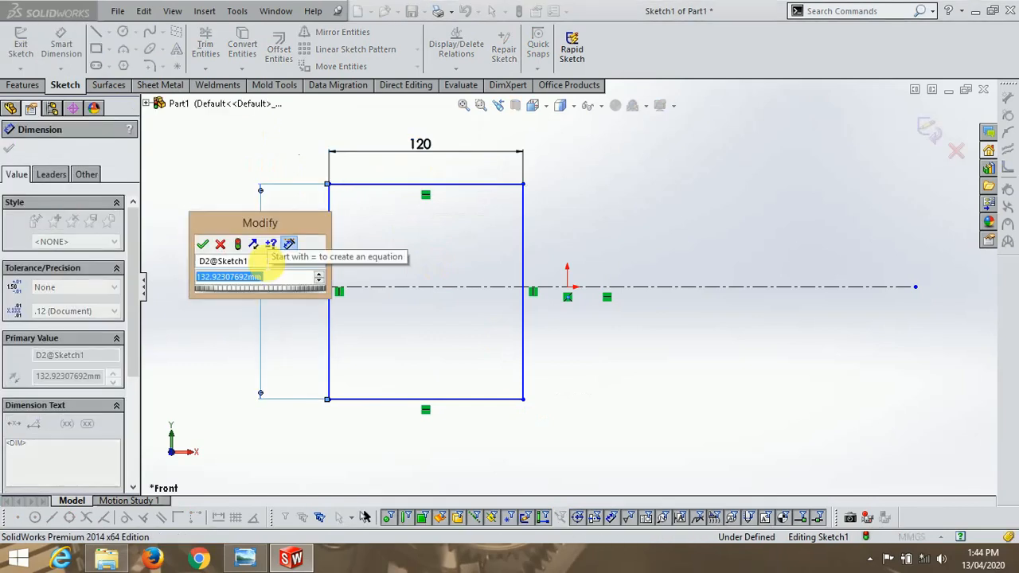
{"action": "type", "text": "160."}
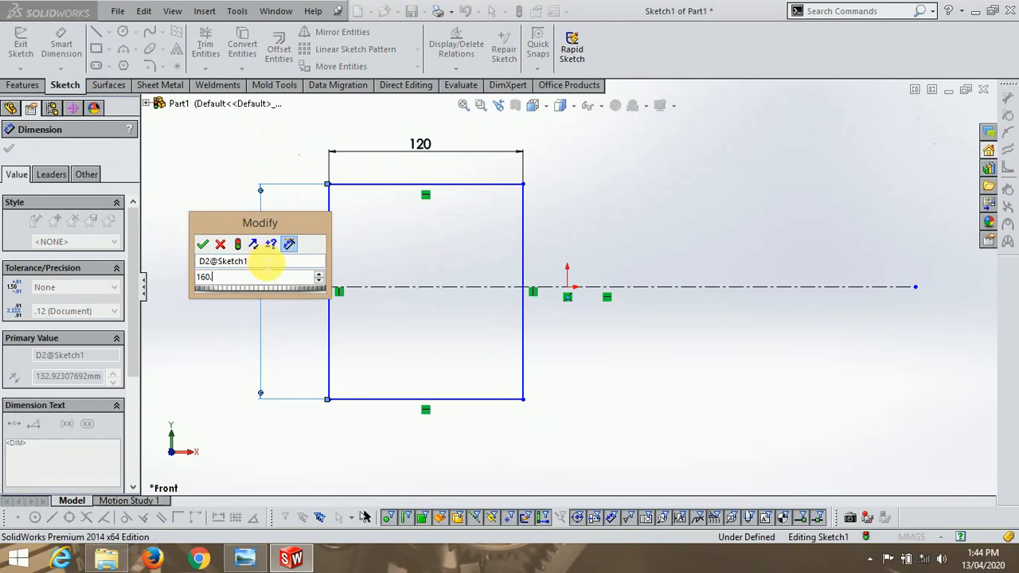
{"action": "key", "text": "Return"}
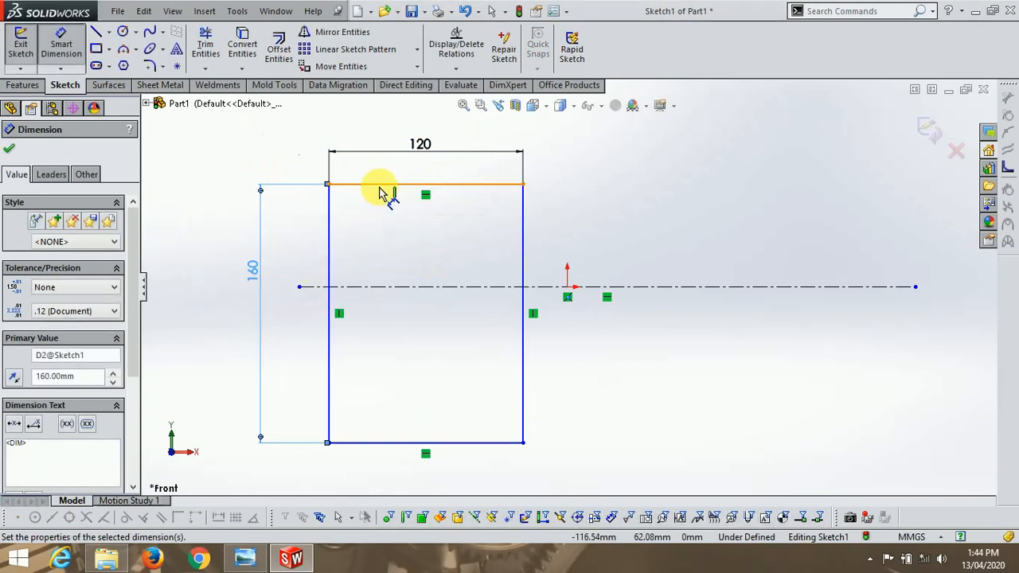
Dimension the rectangle's top edge 80 mm from the centerline so the rectangle is vertically centred on it.
{"action": "left_click", "coordinate": [380, 188]}
{"action": "left_click", "coordinate": [383, 286]}
{"action": "left_click", "coordinate": [383, 254]}
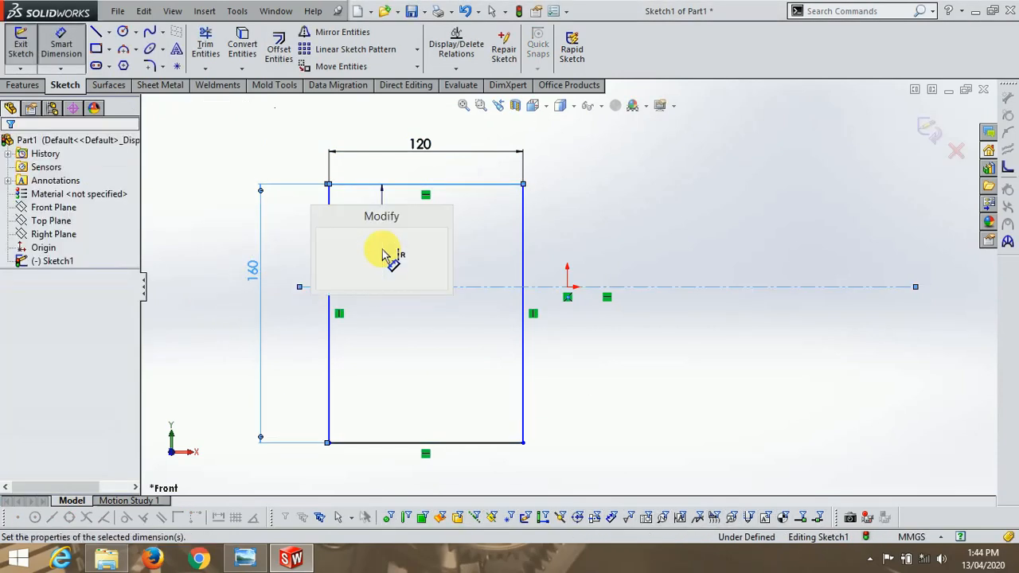
{"action": "type", "text": "80"}
{"action": "key", "text": "Return"}
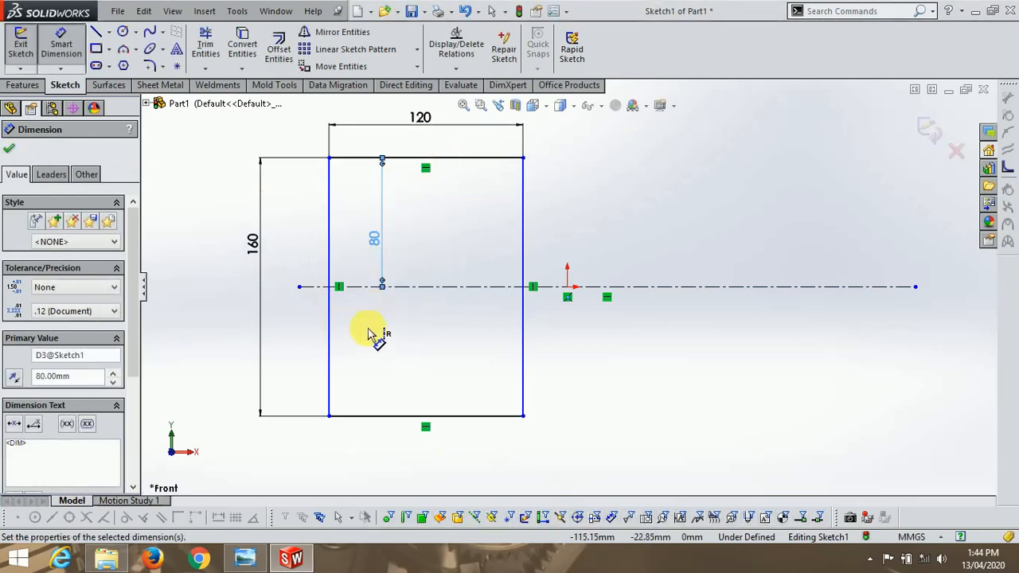
{"action": "left_click", "coordinate": [482, 333]}
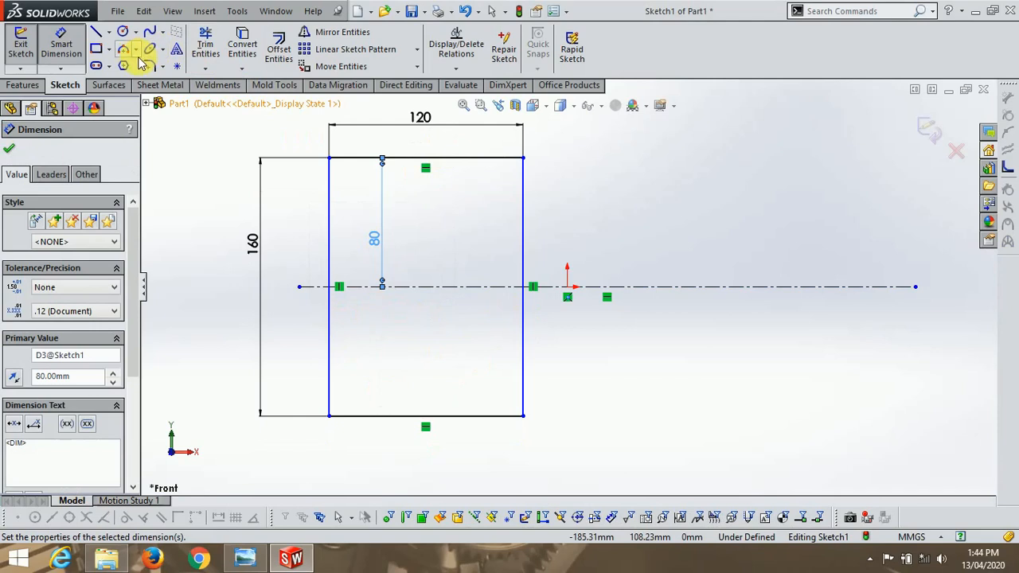
Sketch a second rectangle about 223 by 104 mm from the first rectangle's right edge, extending right across the centerline.
{"action": "left_click", "coordinate": [97, 49]}
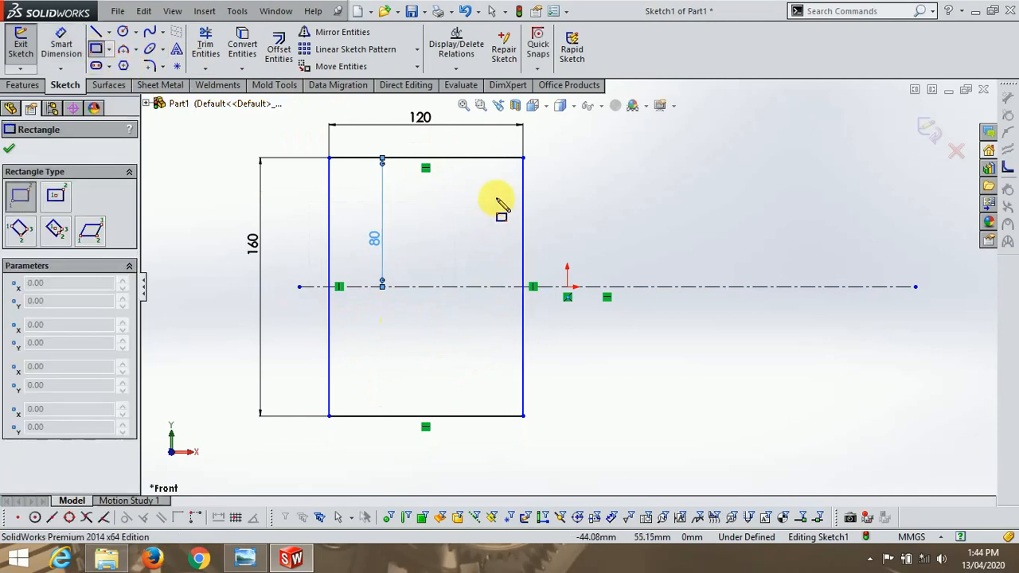
{"action": "left_click", "coordinate": [524, 198]}
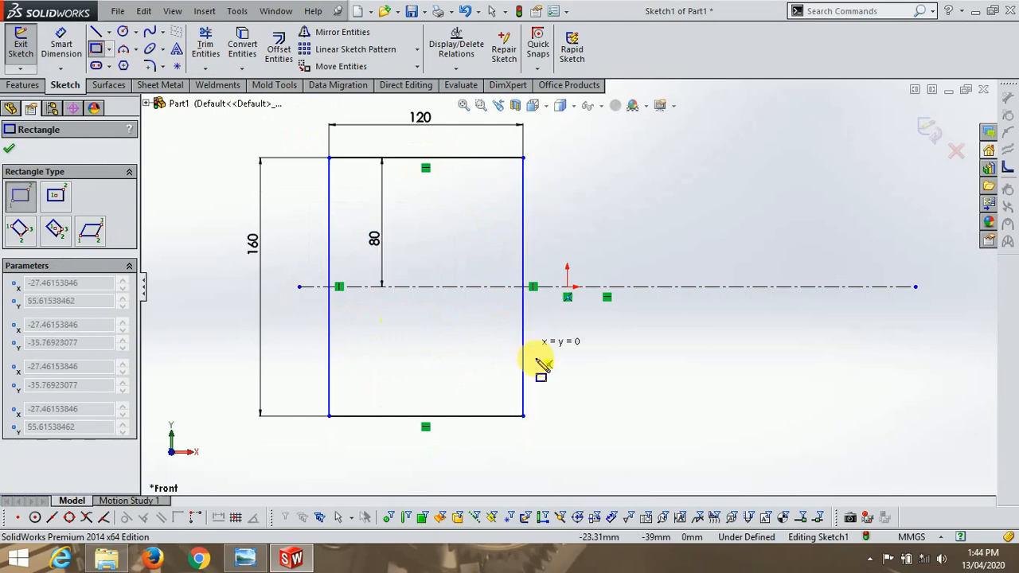
{"action": "left_click", "coordinate": [884, 366]}
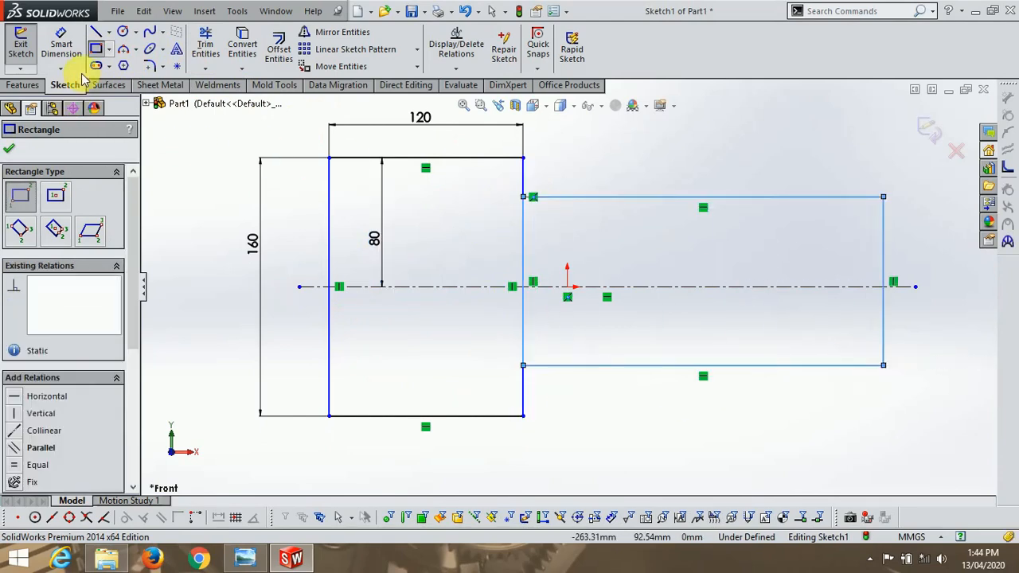
Dimension the second rectangle 200 mm long and 100 mm high.
{"action": "left_click", "coordinate": [62, 44]}
{"action": "left_click", "coordinate": [701, 195]}
{"action": "left_click", "coordinate": [699, 136]}
{"action": "type", "text": "200"}
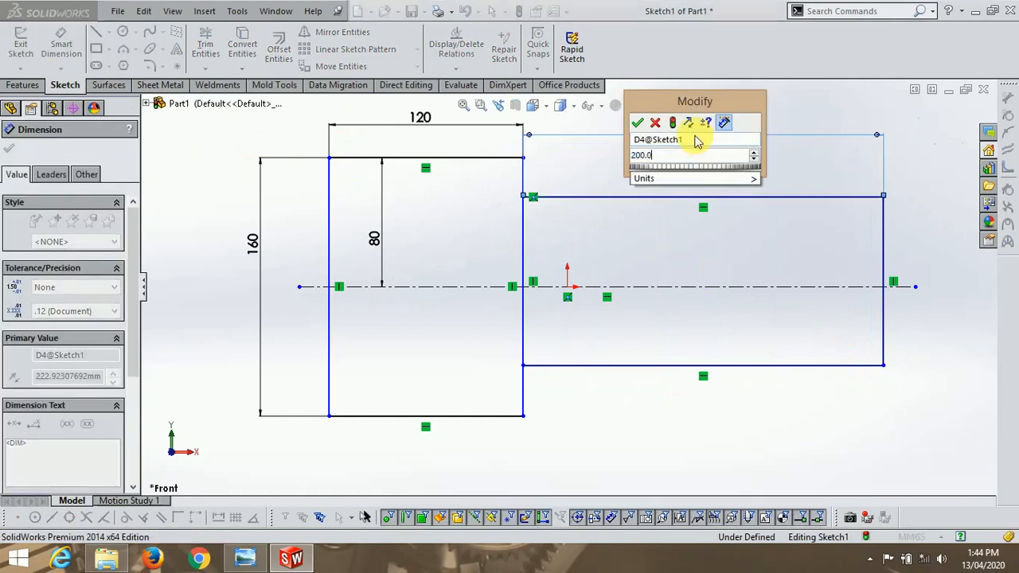
{"action": "key", "text": "Return"}
{"action": "left_click", "coordinate": [850, 265]}
{"action": "left_click", "coordinate": [913, 259]}
{"action": "type", "text": "100"}
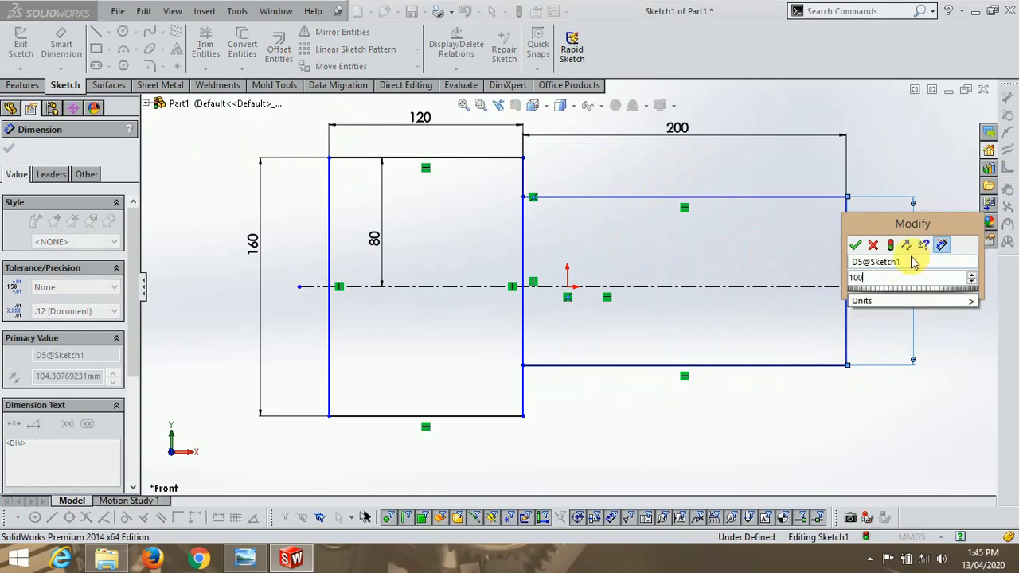
{"action": "key", "text": "Return"}
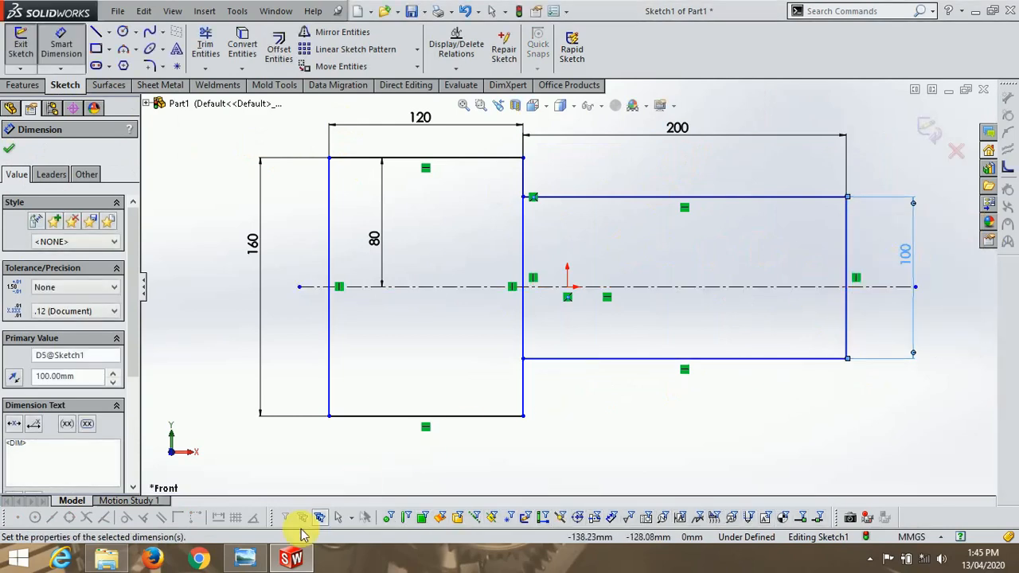
Check the reference drawing and dimension the second rectangle's top edge 50 mm from the centerline.
{"action": "left_click", "coordinate": [239, 522]}
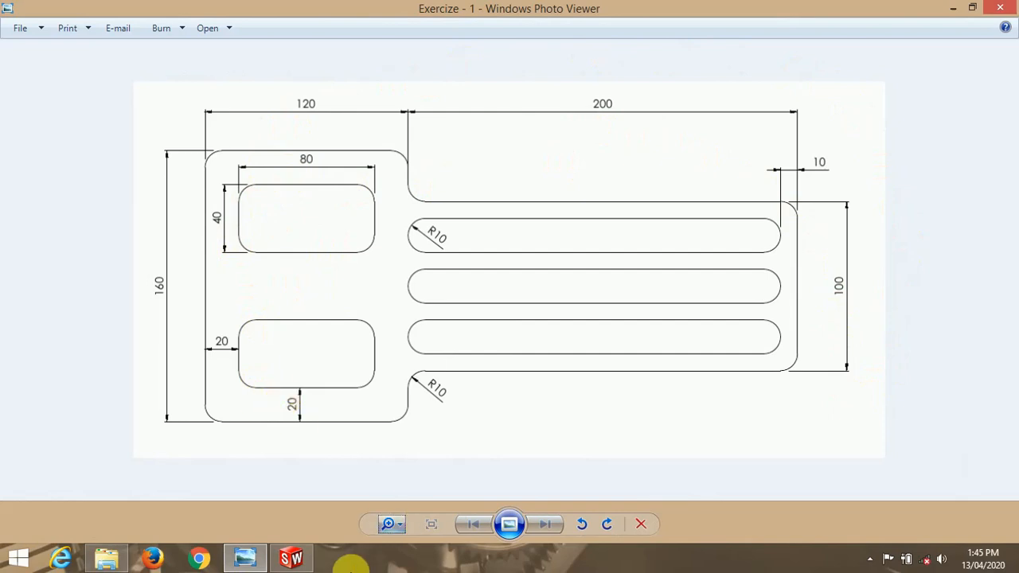
{"action": "left_click", "coordinate": [246, 561]}
{"action": "left_click", "coordinate": [755, 288]}
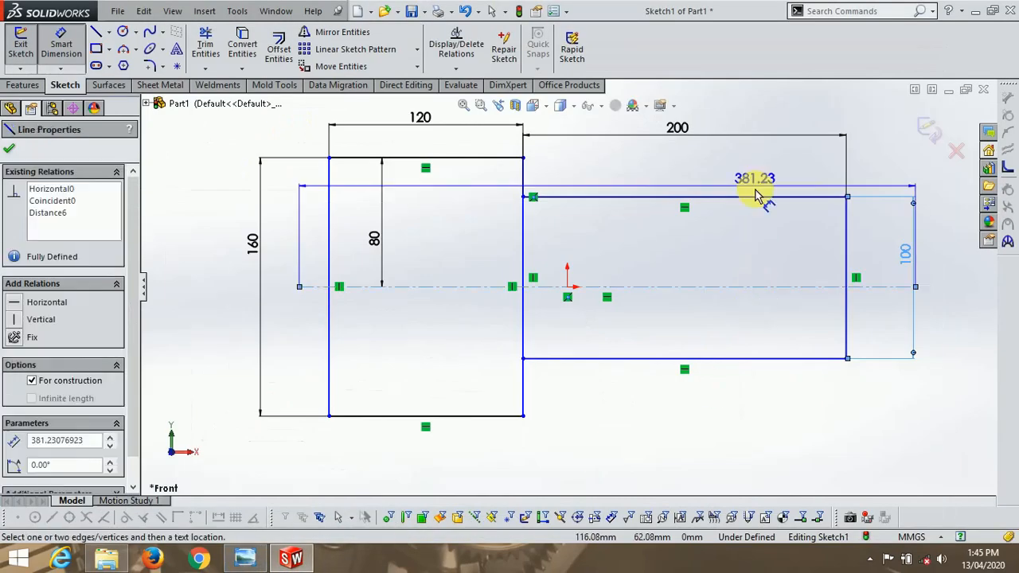
{"action": "left_click", "coordinate": [743, 196]}
{"action": "left_click", "coordinate": [747, 244]}
{"action": "type", "text": "50"}
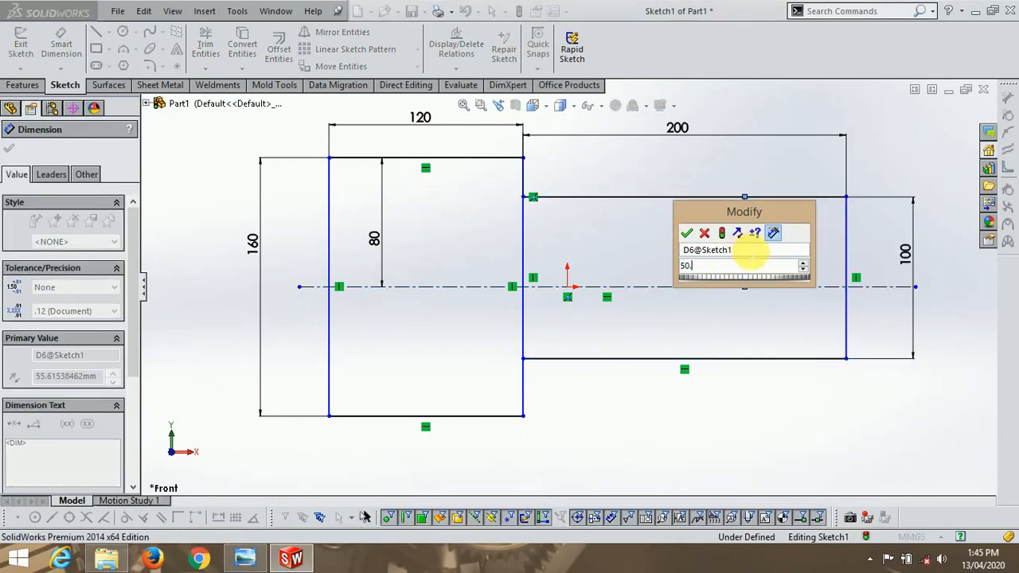
{"action": "key", "text": "Return"}
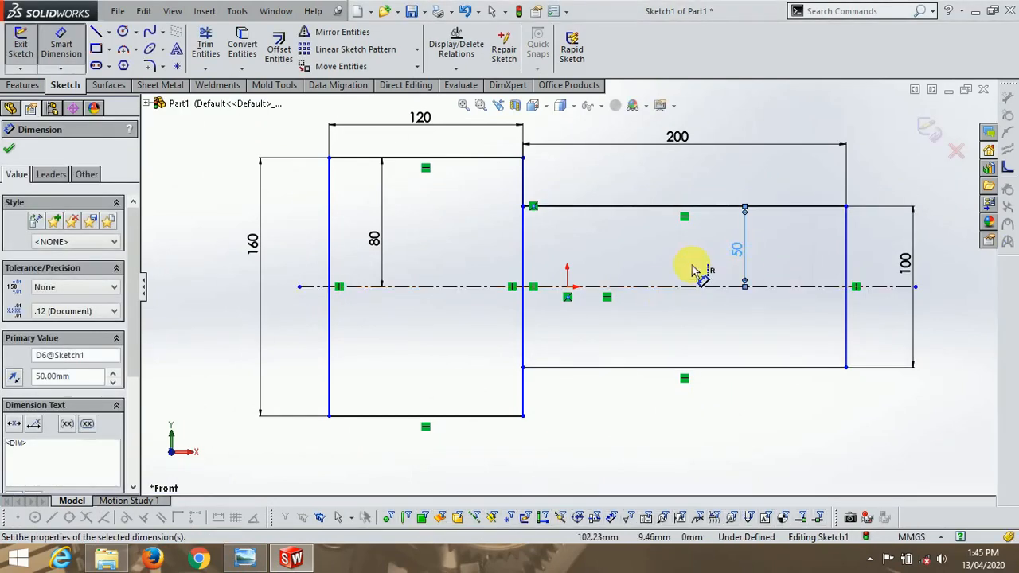
Trim away the shared vertical edge between the two rectangles to form one open-through outline.
{"action": "left_click", "coordinate": [206, 48]}
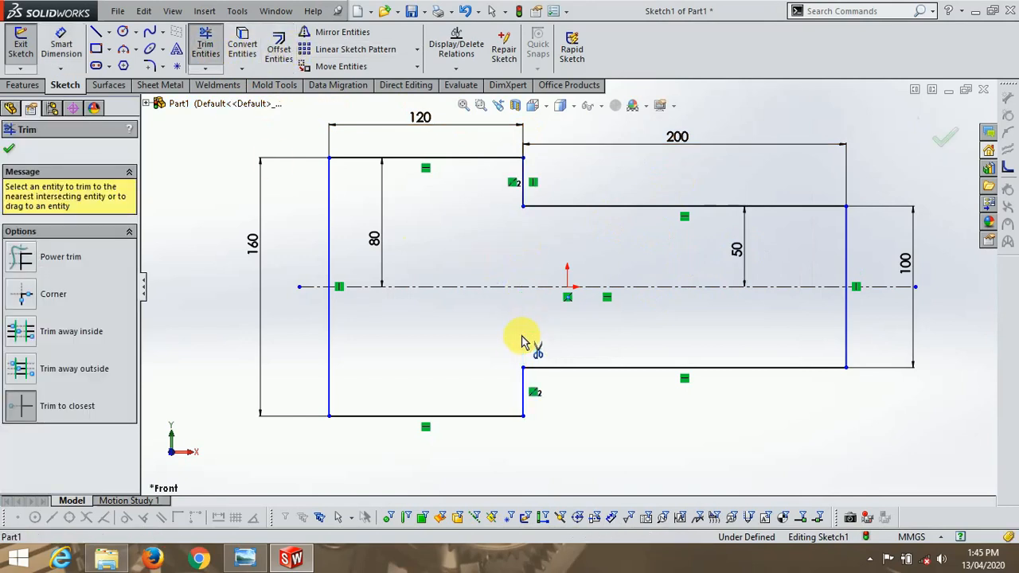
Sketch a rectangle about 82 mm wide inside the lower part of the large left section, below the centerline.
{"action": "left_click", "coordinate": [96, 49]}
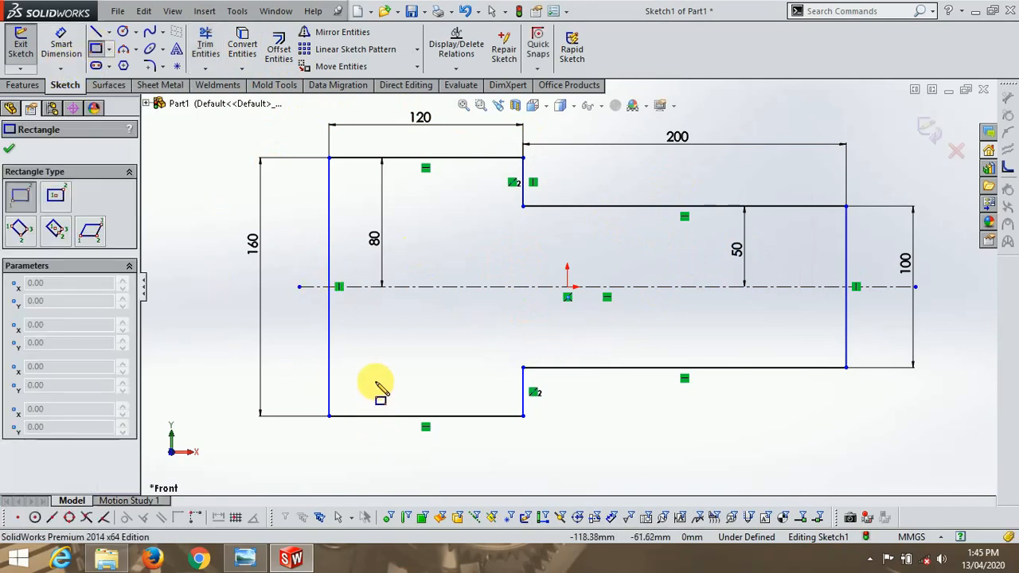
{"action": "left_click", "coordinate": [358, 334]}
{"action": "left_click", "coordinate": [490, 391]}
Dimension the inner rectangle's bottom edge 20 mm from the bottom edge of the outer profile.
{"action": "scroll", "coordinate": [390, 405], "scroll_direction": "down", "scroll_amount": 2}
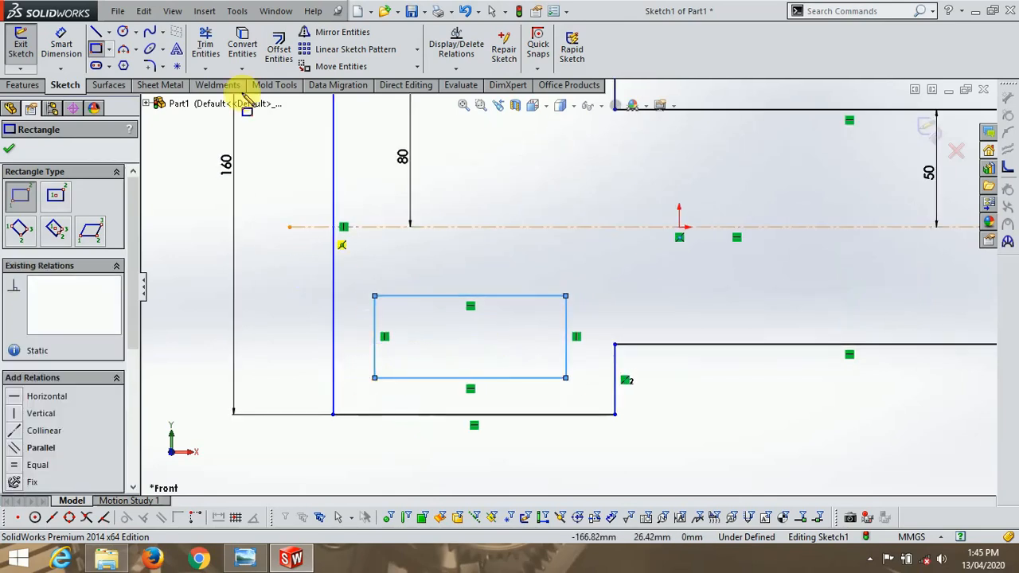
{"action": "left_click", "coordinate": [61, 44]}
{"action": "left_click", "coordinate": [448, 382]}
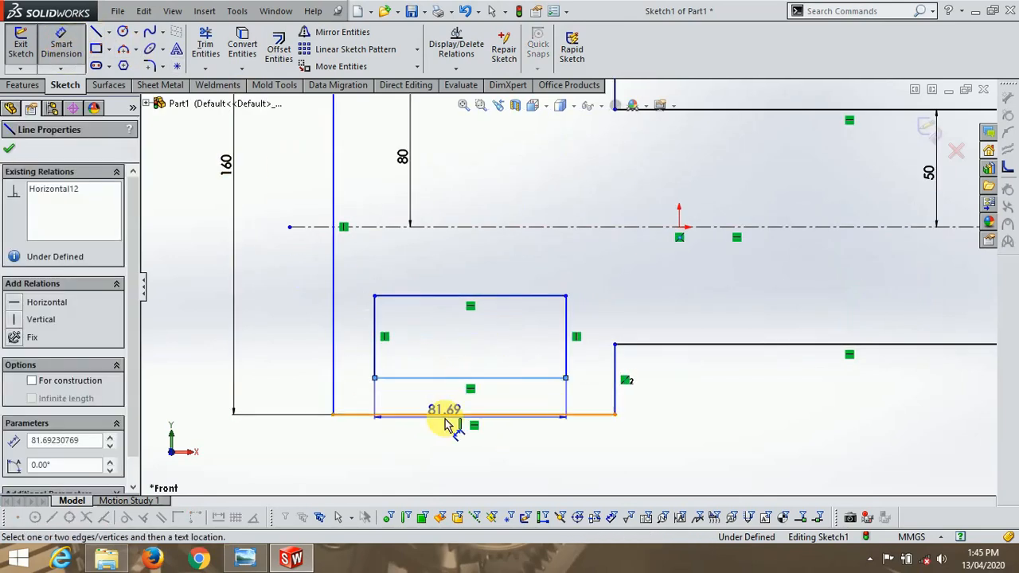
{"action": "left_click", "coordinate": [448, 414]}
{"action": "left_click", "coordinate": [444, 437]}
{"action": "type", "text": "20"}
{"action": "key", "text": "Return"}
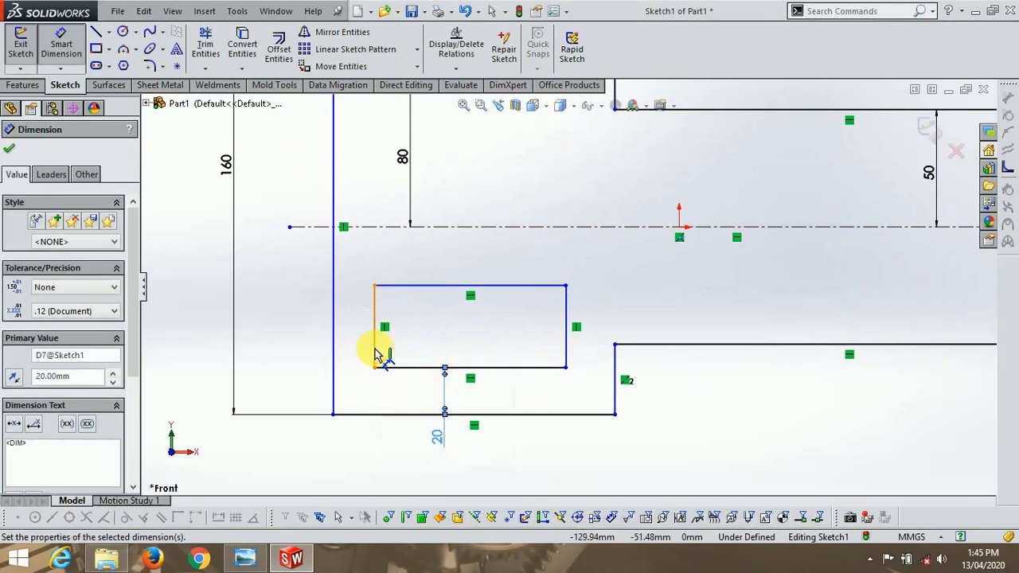
Dimension the inner rectangle's left edge 20 mm from the left edge of the outer profile.
{"action": "left_click", "coordinate": [375, 346]}
{"action": "left_click", "coordinate": [333, 342]}
{"action": "left_click", "coordinate": [295, 356]}
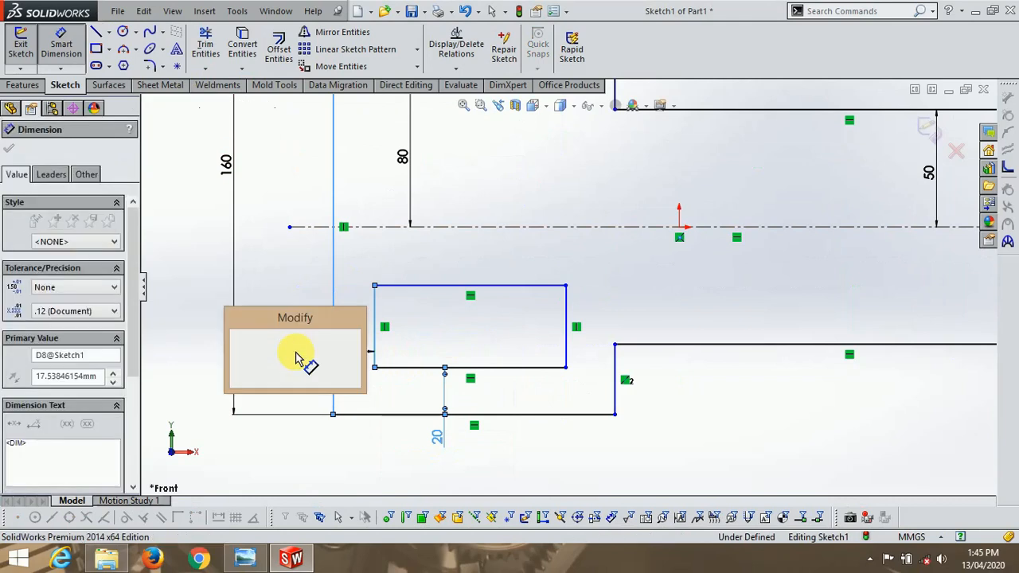
{"action": "type", "text": "20.0"}
{"action": "key", "text": "Return"}
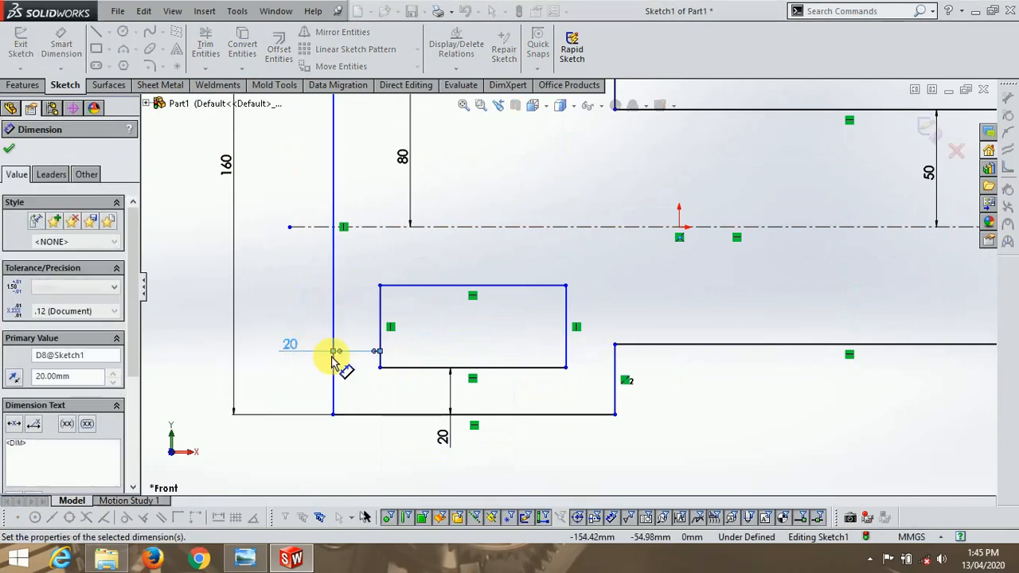
Dimension the inner rectangle 80 mm wide and 40 mm high.
{"action": "left_click", "coordinate": [492, 286]}
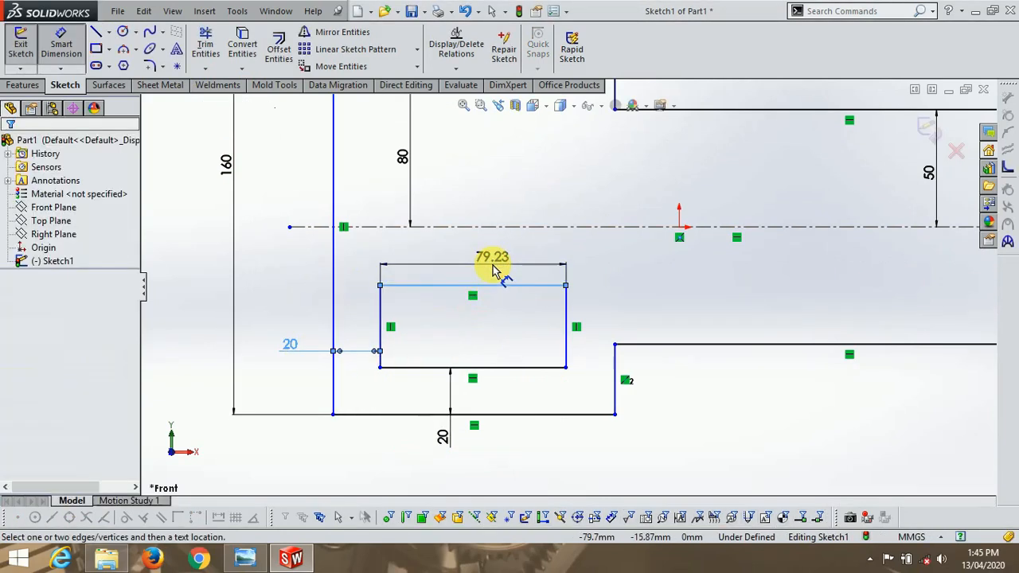
{"action": "left_click", "coordinate": [493, 273]}
{"action": "type", "text": "80.0"}
{"action": "key", "text": "Return"}
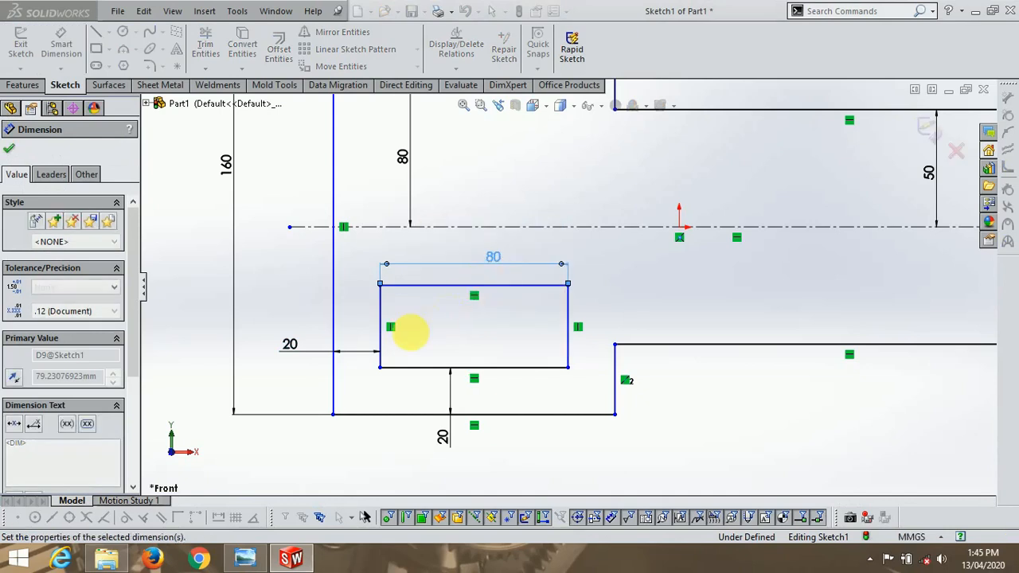
{"action": "left_click", "coordinate": [568, 338]}
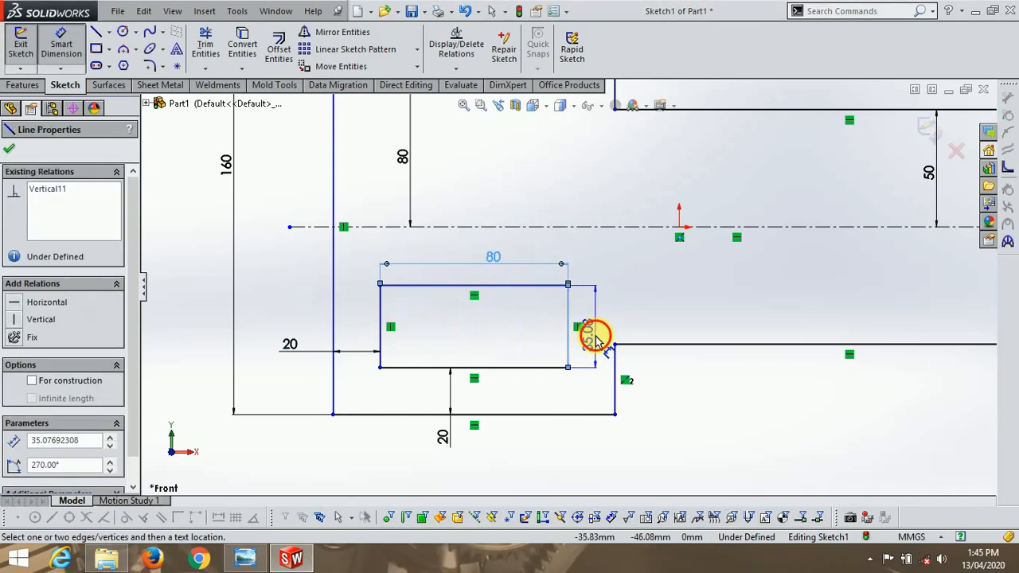
{"action": "left_click", "coordinate": [589, 338]}
{"action": "type", "text": "4"}
{"action": "key", "text": "Return"}
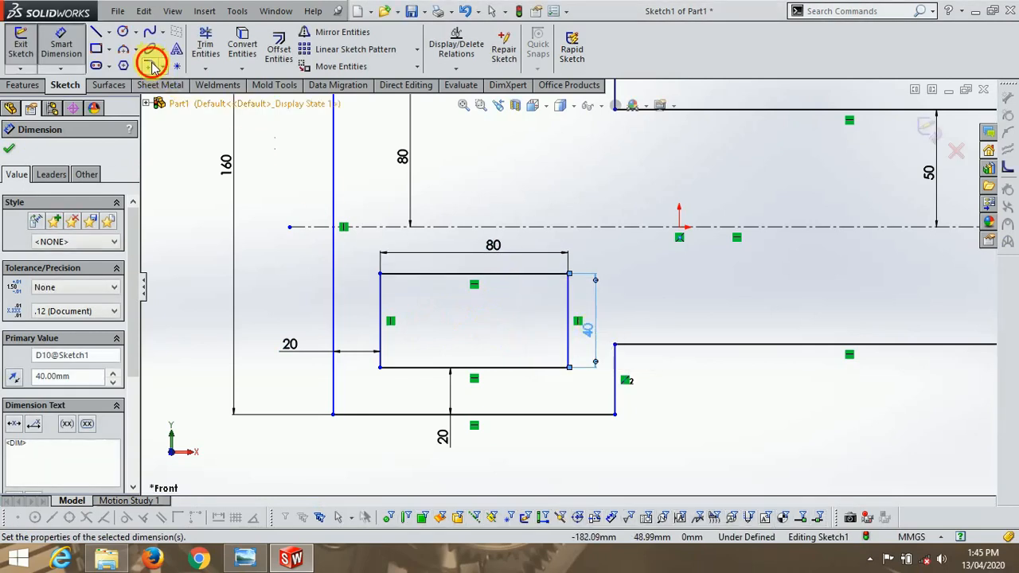
Round all four corners of the inner rectangle with 10 mm sketch fillets.
{"action": "left_click", "coordinate": [151, 65]}
{"action": "left_click", "coordinate": [381, 286]}
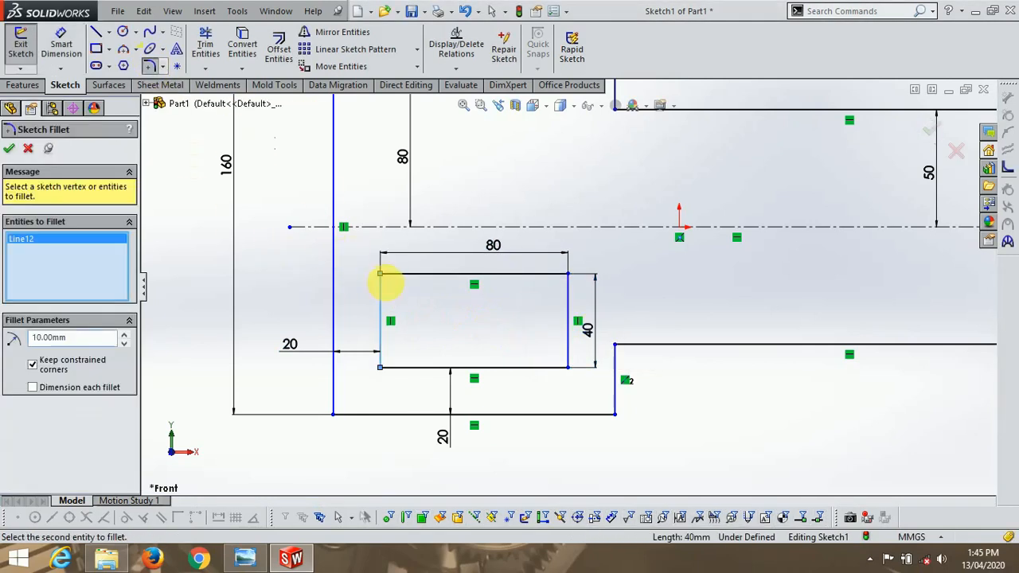
{"action": "left_click", "coordinate": [394, 279]}
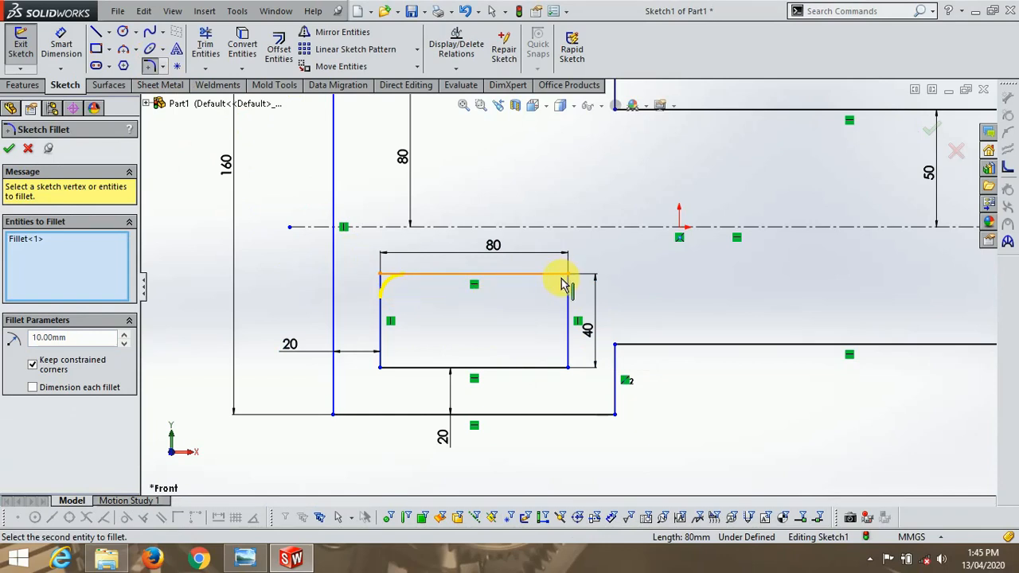
{"action": "left_click", "coordinate": [561, 278]}
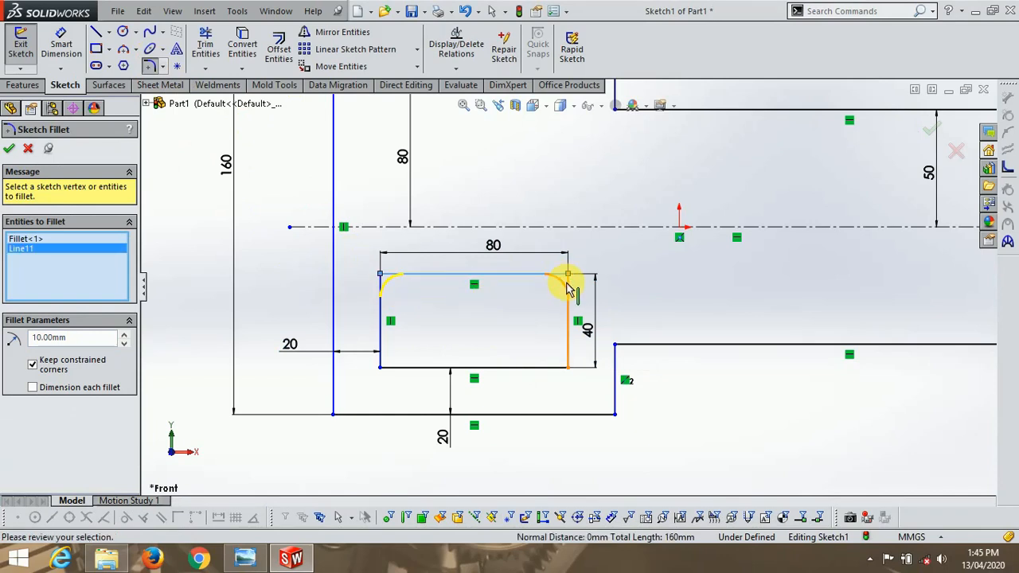
{"action": "left_click", "coordinate": [569, 289]}
{"action": "left_click", "coordinate": [559, 369]}
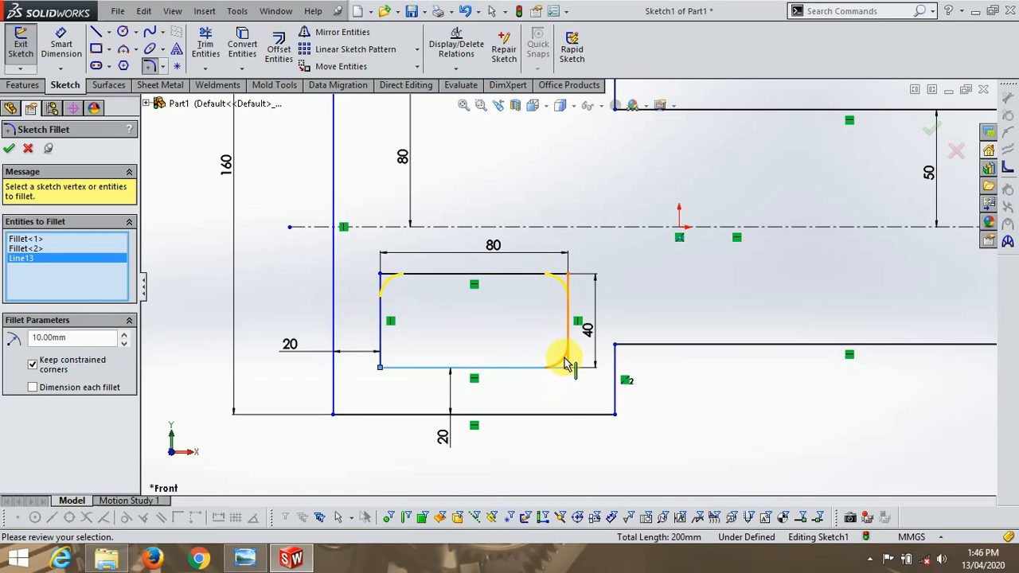
{"action": "left_click", "coordinate": [567, 362]}
{"action": "left_click", "coordinate": [398, 368]}
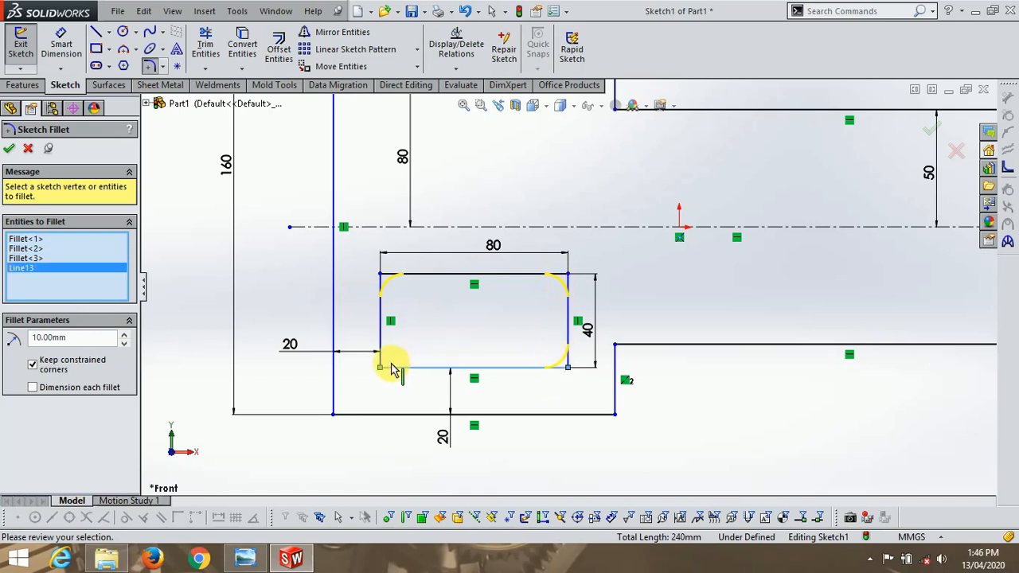
{"action": "left_click", "coordinate": [383, 363]}
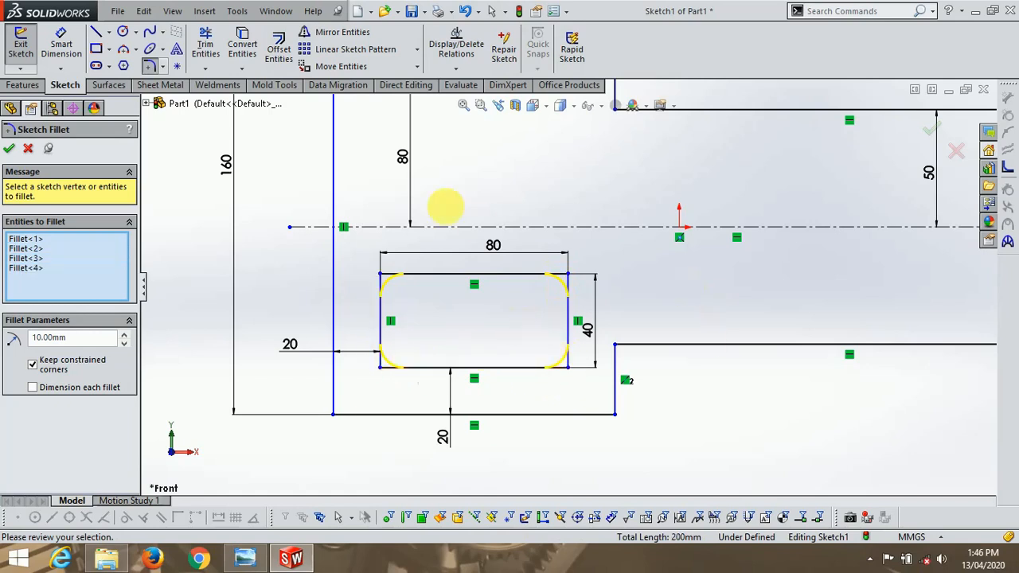
{"action": "left_click", "coordinate": [10, 149]}
{"action": "left_click_drag", "start_coordinate": [358, 256], "coordinate": [597, 384]}
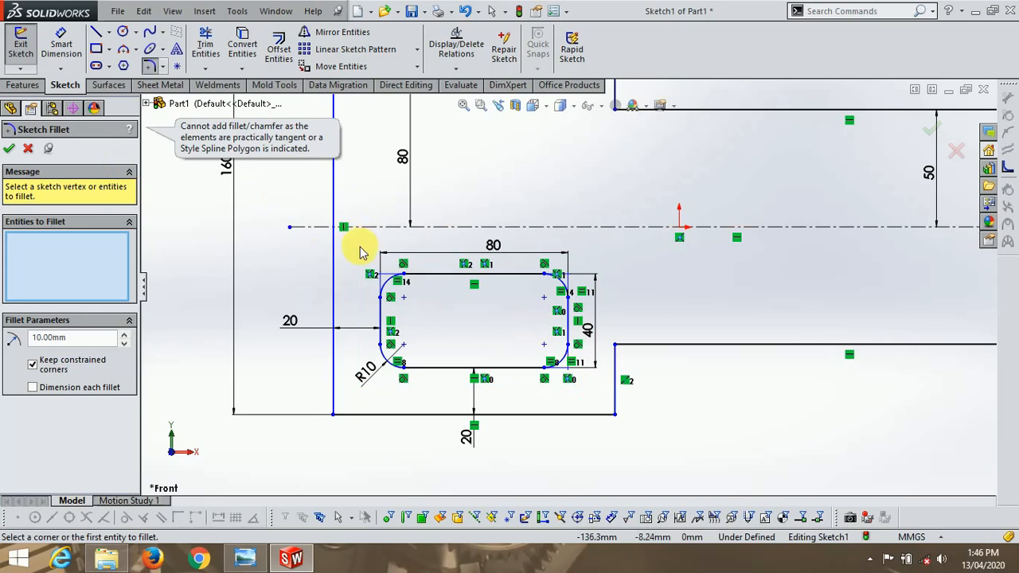
{"action": "left_click", "coordinate": [27, 150]}
Mirror the rounded 80 x 40 mm rectangle about the horizontal centerline to copy it into the upper half.
{"action": "left_click_drag", "start_coordinate": [358, 264], "coordinate": [597, 401]}
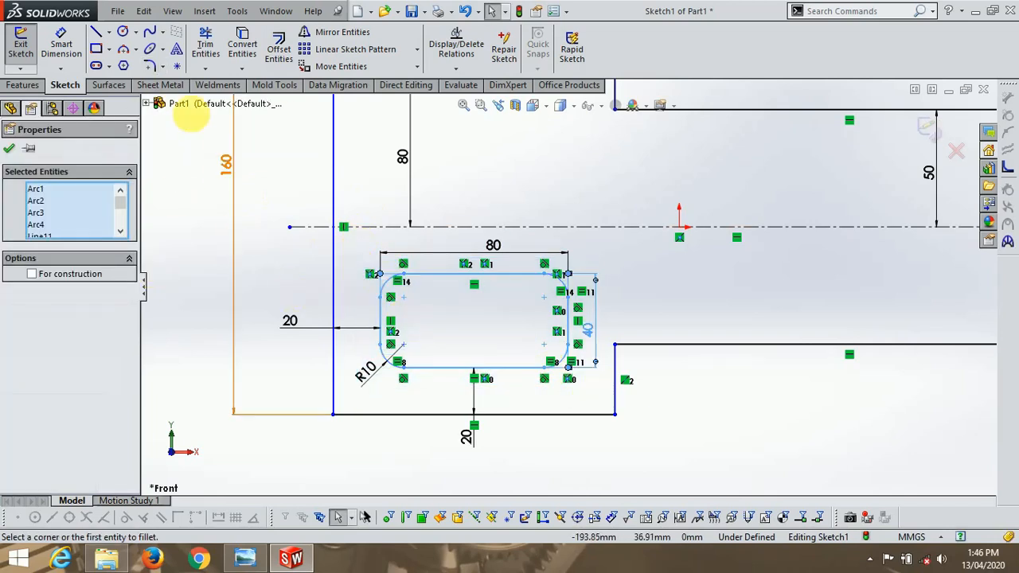
{"action": "left_click", "coordinate": [335, 36]}
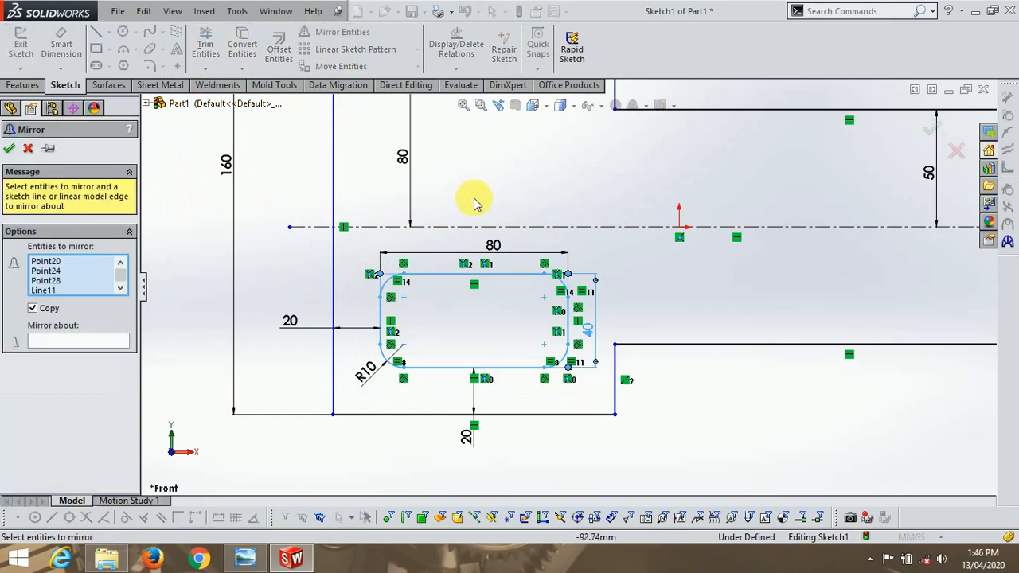
{"action": "left_click", "coordinate": [500, 228]}
{"action": "left_click", "coordinate": [116, 342]}
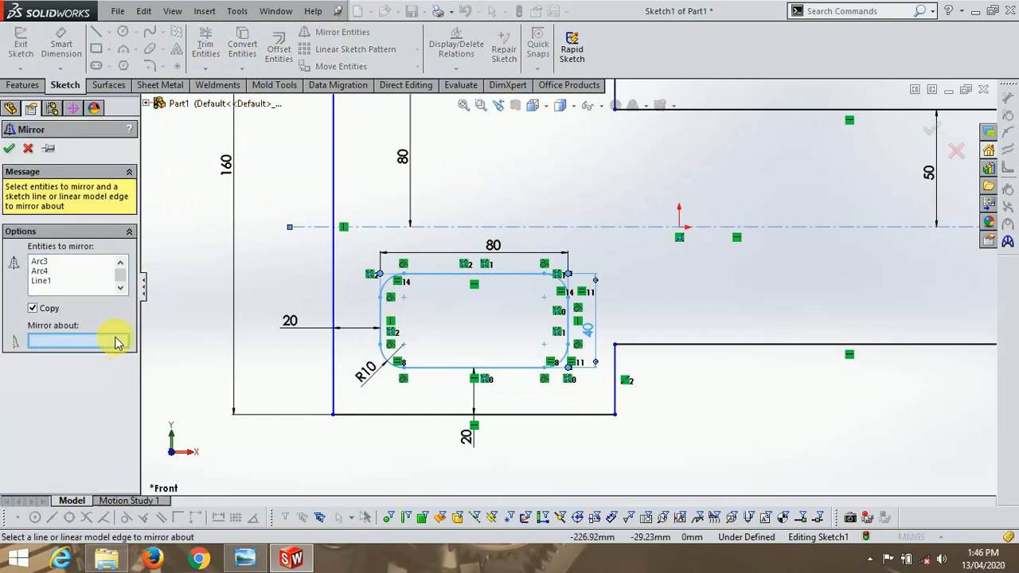
{"action": "left_click", "coordinate": [45, 283]}
{"action": "right_click", "coordinate": [69, 284]}
{"action": "left_click", "coordinate": [80, 307]}
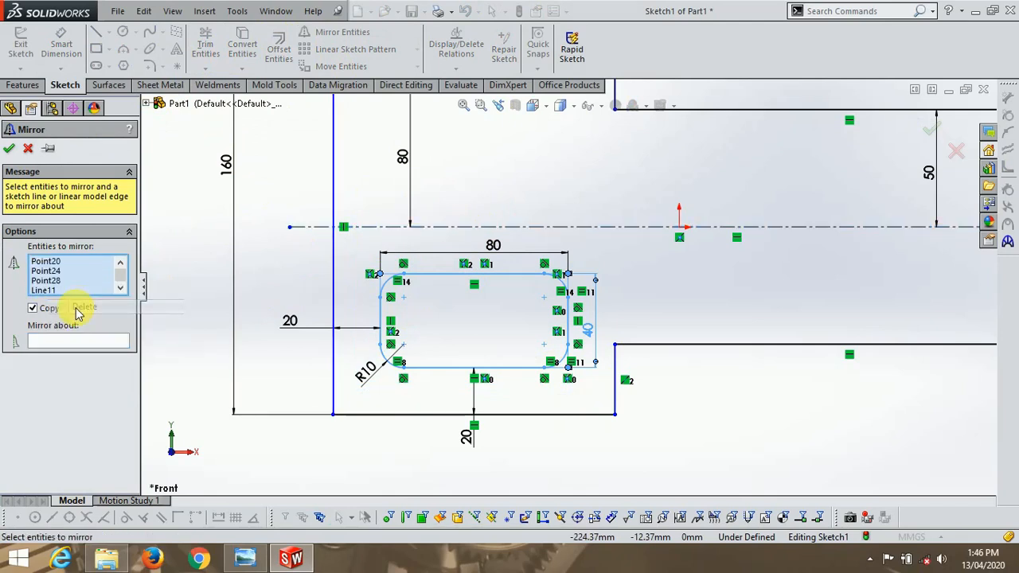
{"action": "left_click", "coordinate": [99, 343]}
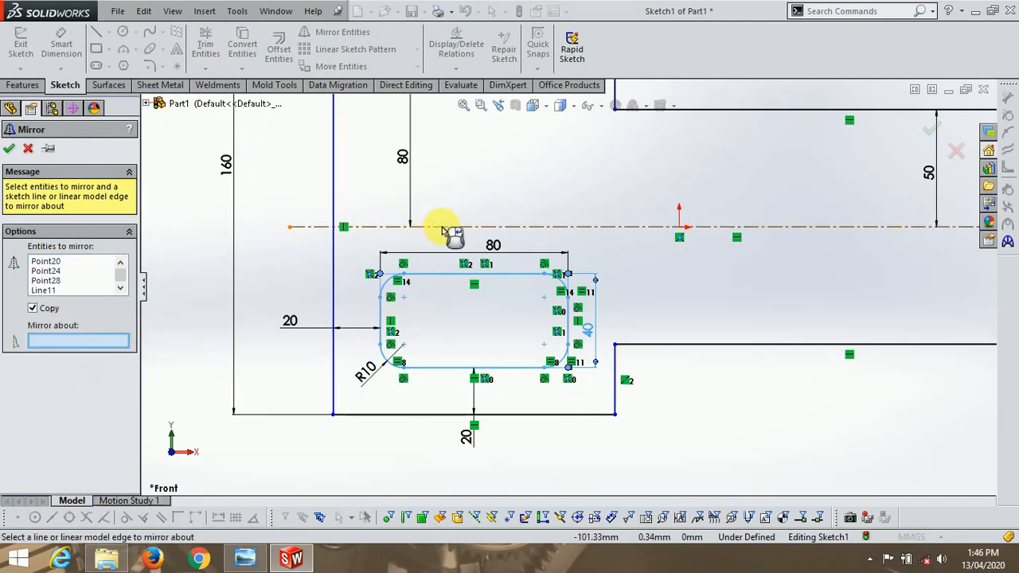
{"action": "left_click", "coordinate": [443, 229]}
{"action": "scroll", "coordinate": [539, 278], "scroll_direction": "up", "scroll_amount": 3}
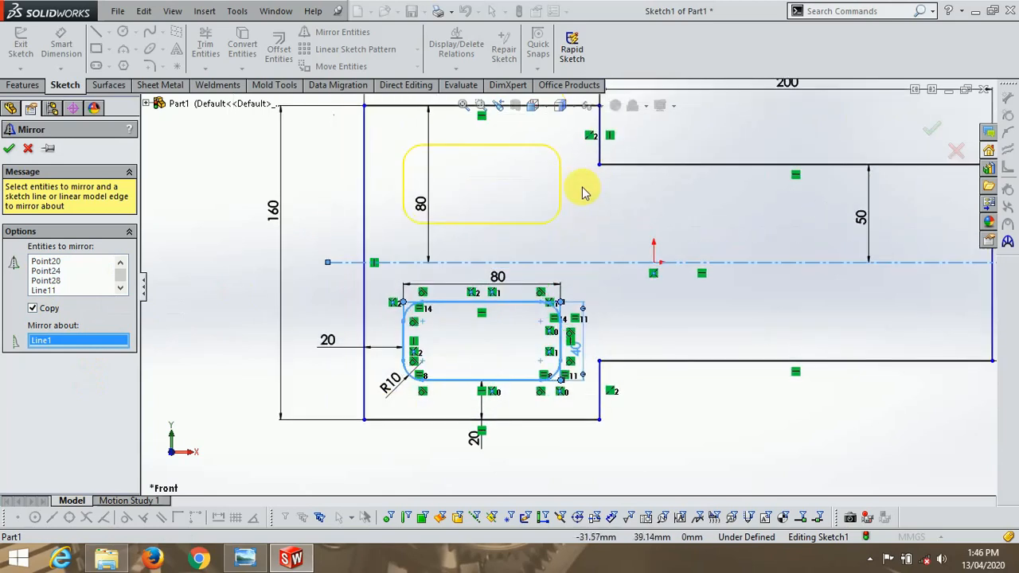
{"action": "left_click", "coordinate": [9, 148]}
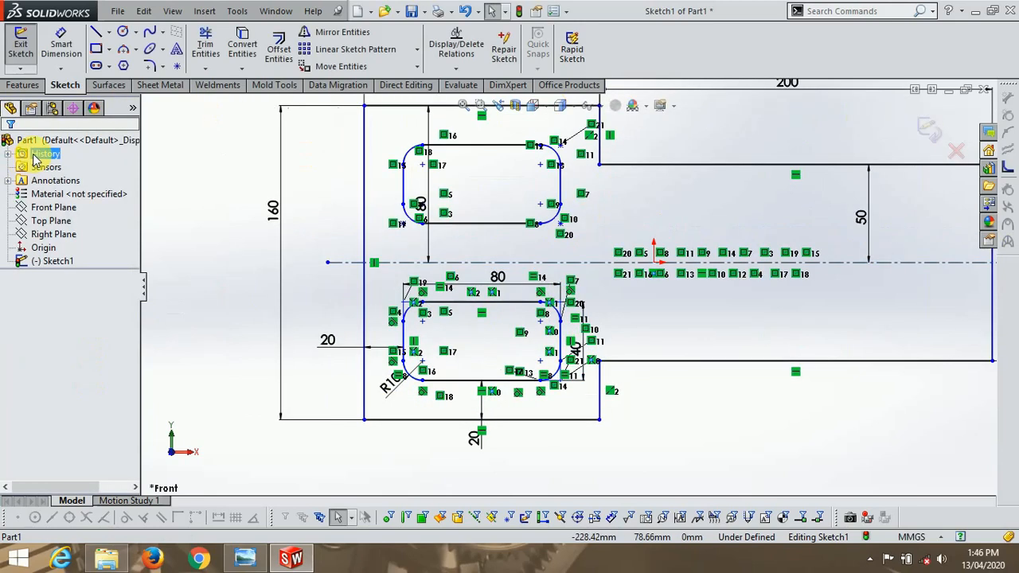
Sketch a rectangle about 183 mm by 33 mm across the centerline inside the right section, starting in line with the step's vertical edge.
{"action": "scroll", "coordinate": [351, 374], "scroll_direction": "up", "scroll_amount": 1}
{"action": "scroll", "coordinate": [883, 252], "scroll_direction": "down", "scroll_amount": 2}
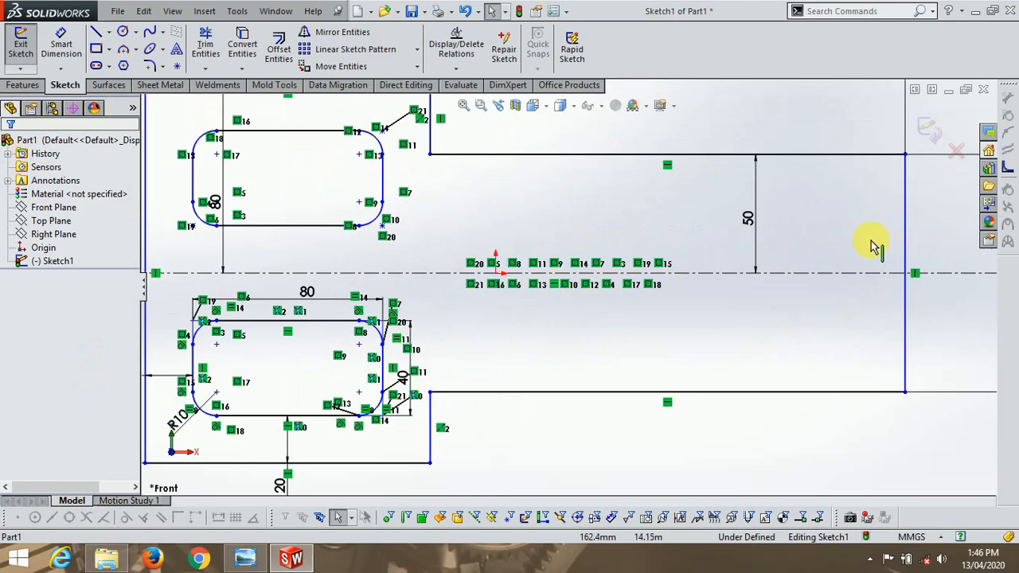
{"action": "left_click", "coordinate": [98, 50]}
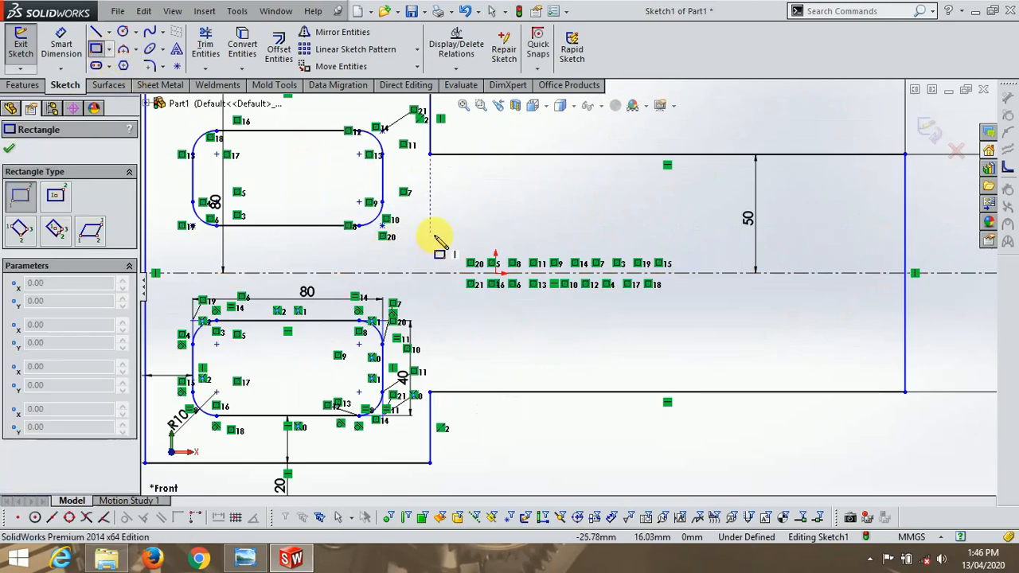
{"action": "left_click", "coordinate": [431, 236]}
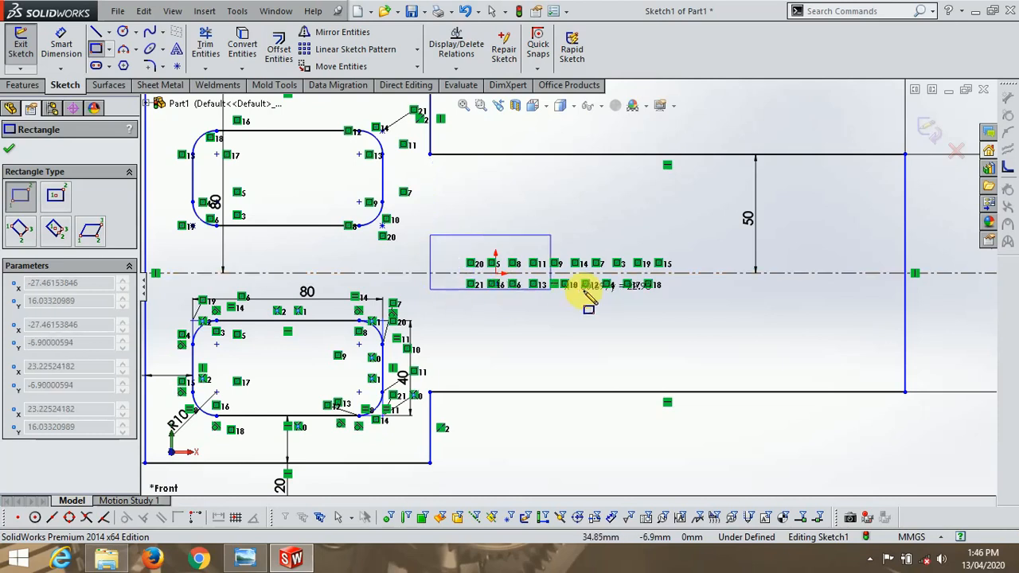
{"action": "left_click", "coordinate": [865, 314]}
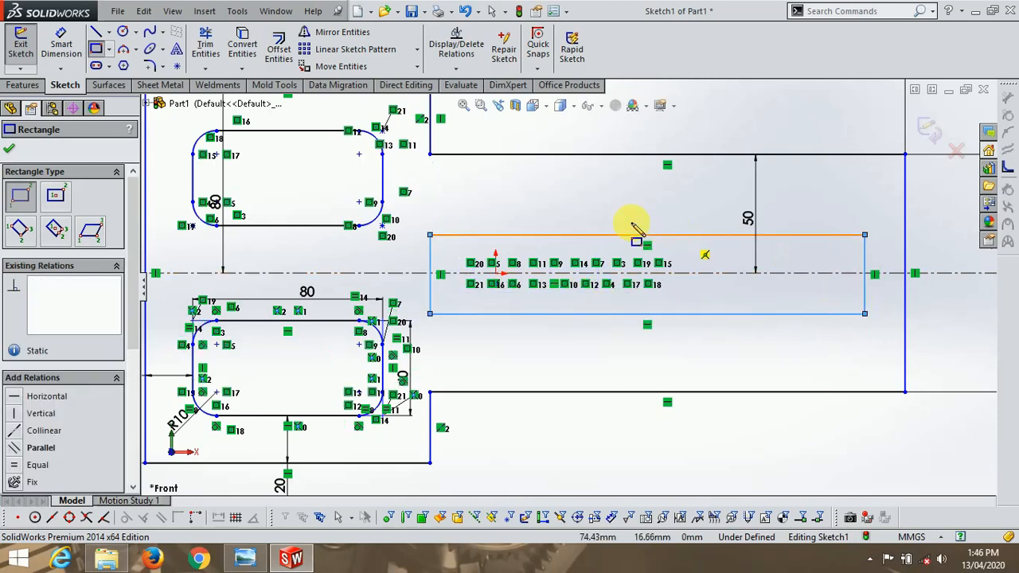
Dimension the height of the long rectangle in the right section to 20 mm.
{"action": "left_click", "coordinate": [62, 47]}
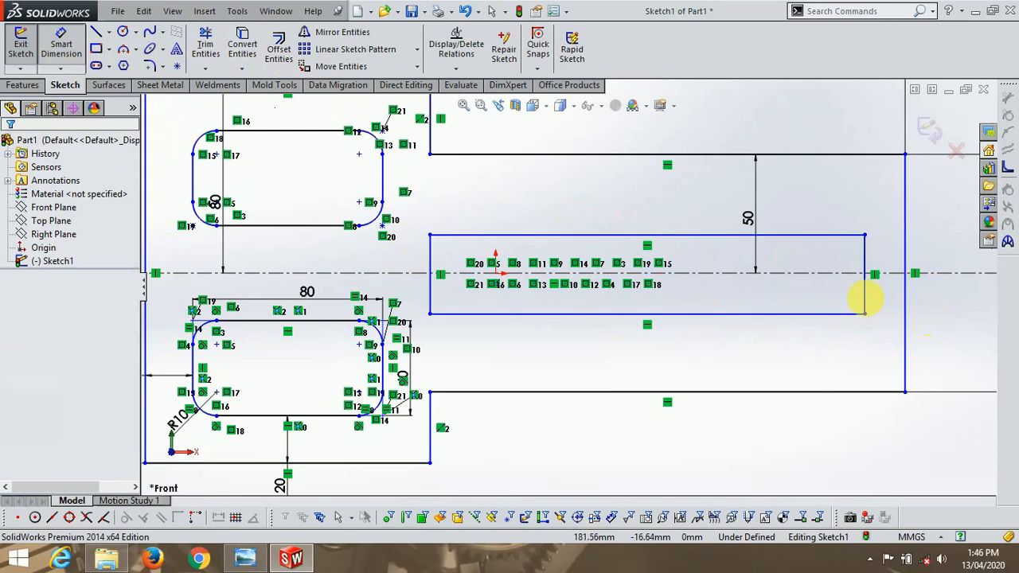
{"action": "left_click", "coordinate": [867, 301]}
{"action": "left_click", "coordinate": [876, 289]}
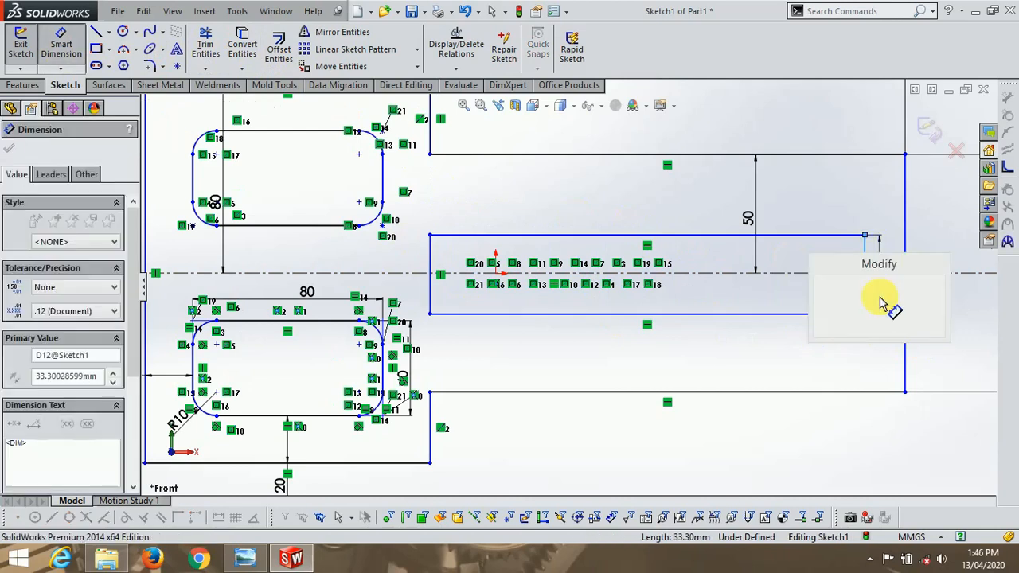
{"action": "type", "text": "20.0"}
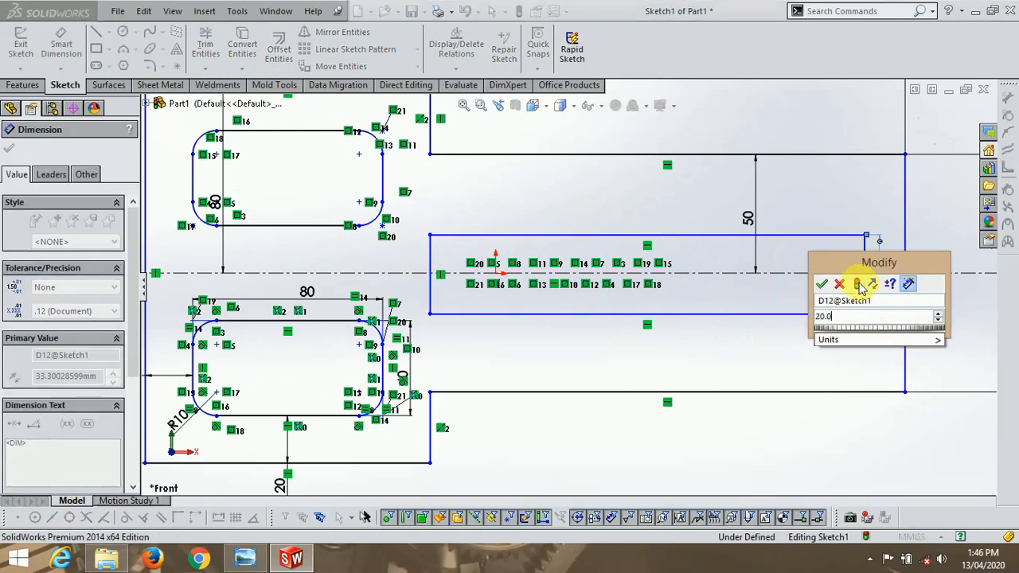
{"action": "key", "text": "Return"}
Try to dimension the long rectangle's top edge 10 mm relative to the centerline.
{"action": "left_click", "coordinate": [826, 269]}
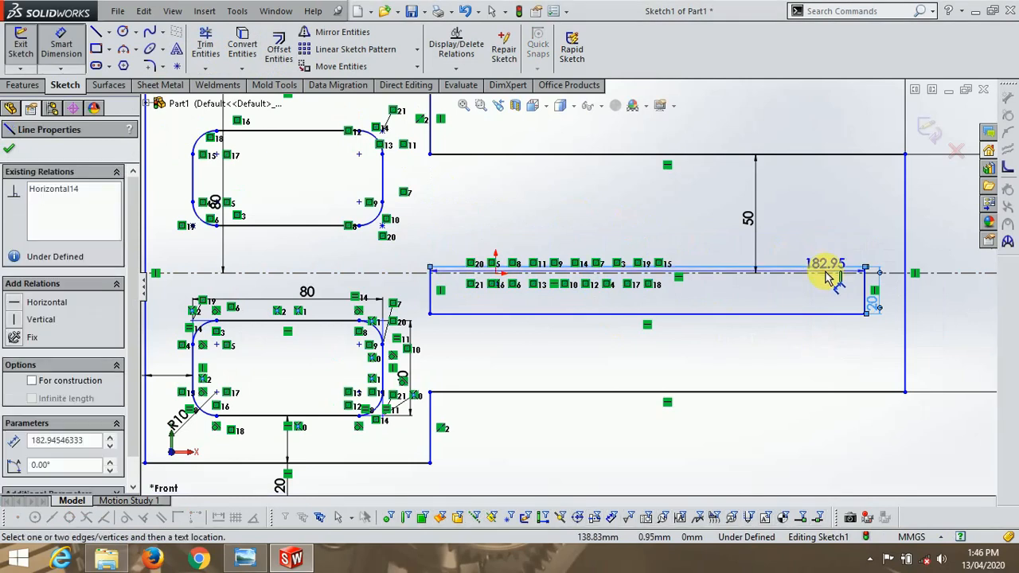
{"action": "left_click", "coordinate": [823, 278]}
{"action": "left_click", "coordinate": [828, 279]}
{"action": "type", "text": "10"}
{"action": "key", "text": "Return"}
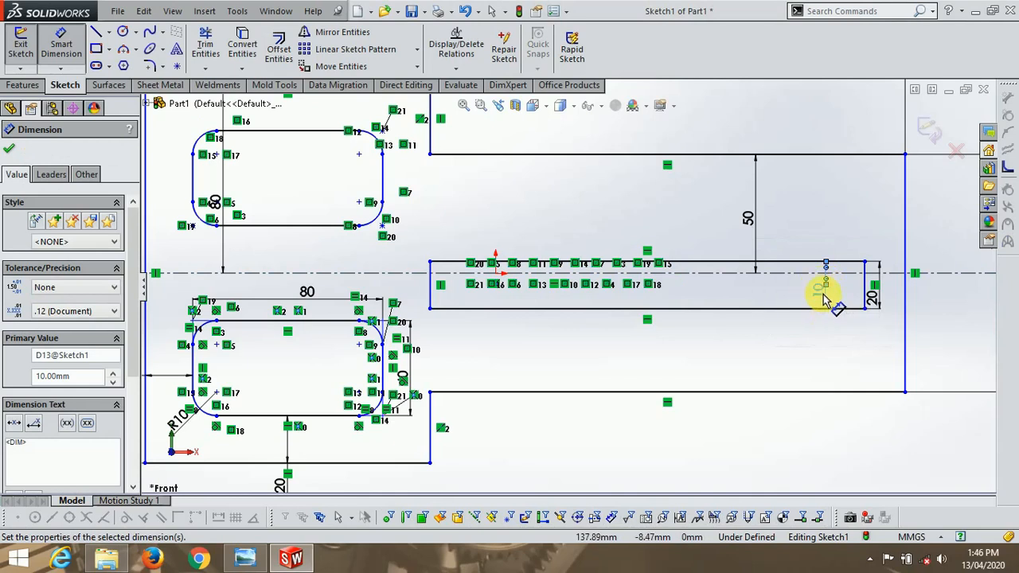
{"action": "double_click", "coordinate": [826, 301]}
{"action": "type", "text": "10"}
{"action": "key", "text": "Return"}
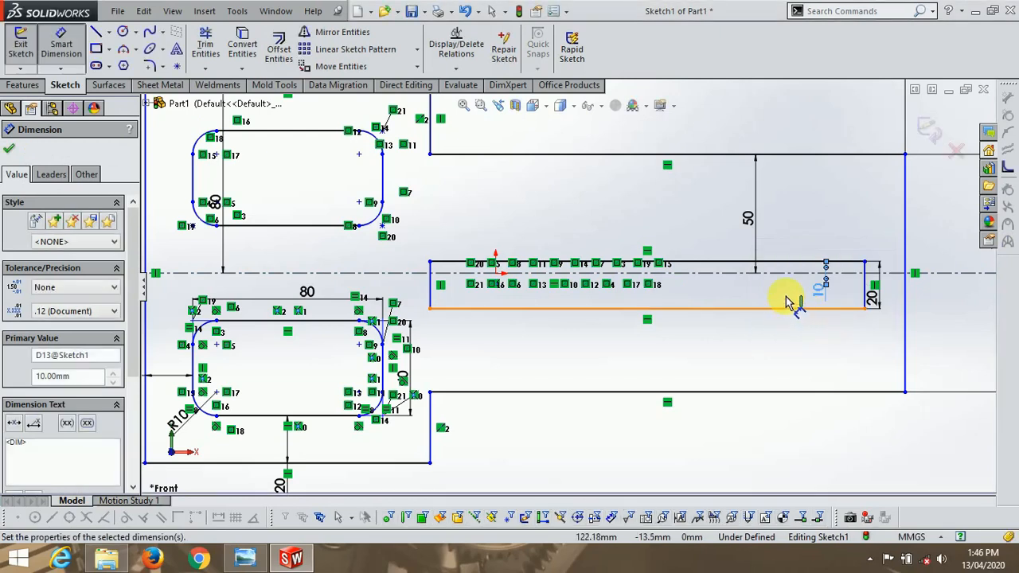
Try to replace the conflicting 10 mm dimension with a new one between the long rectangle's top edge and the centerline.
{"action": "scroll", "coordinate": [840, 287], "scroll_direction": "down", "scroll_amount": 5}
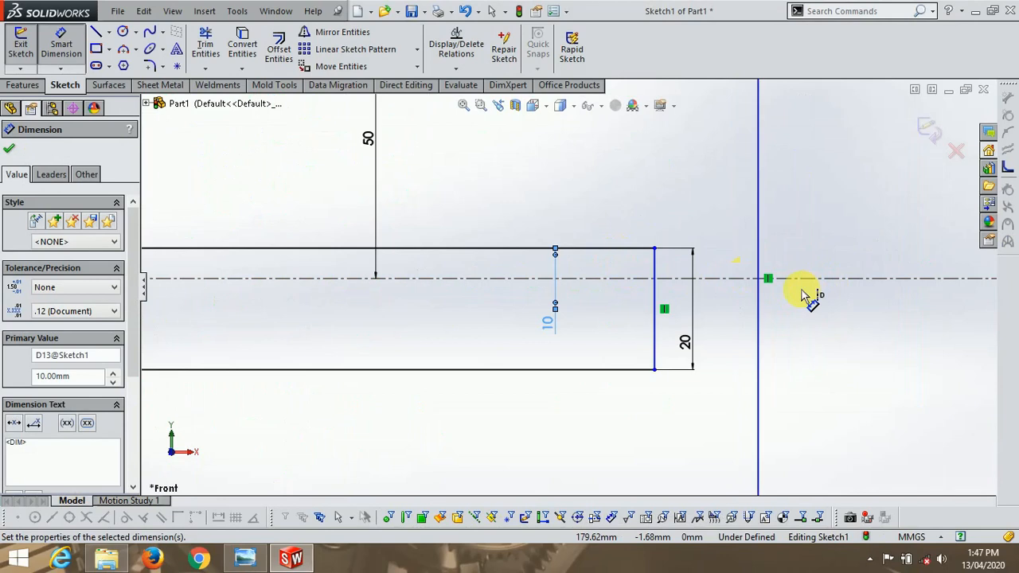
{"action": "left_click", "coordinate": [546, 279]}
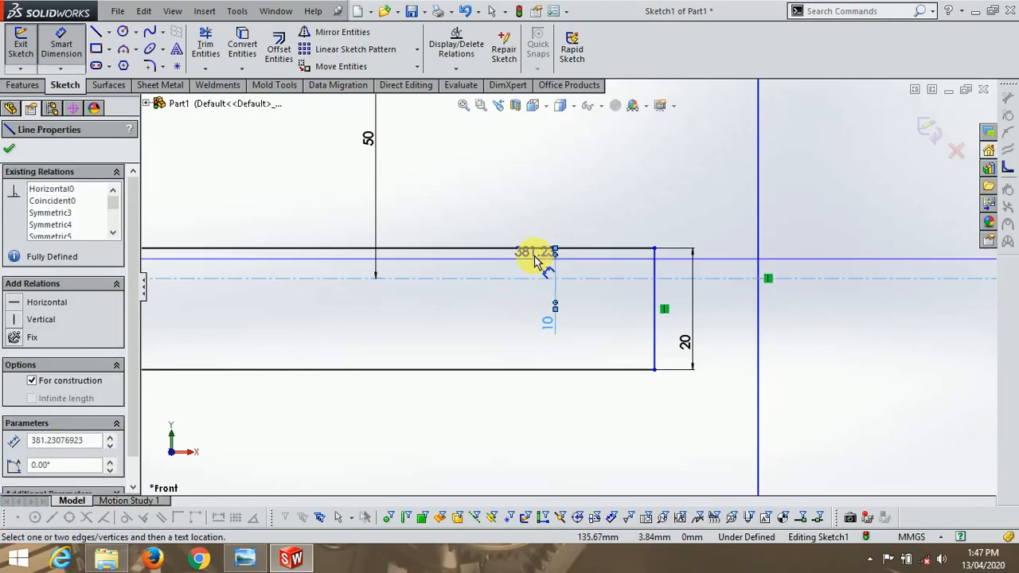
{"action": "left_click", "coordinate": [539, 249]}
{"action": "left_click", "coordinate": [516, 307]}
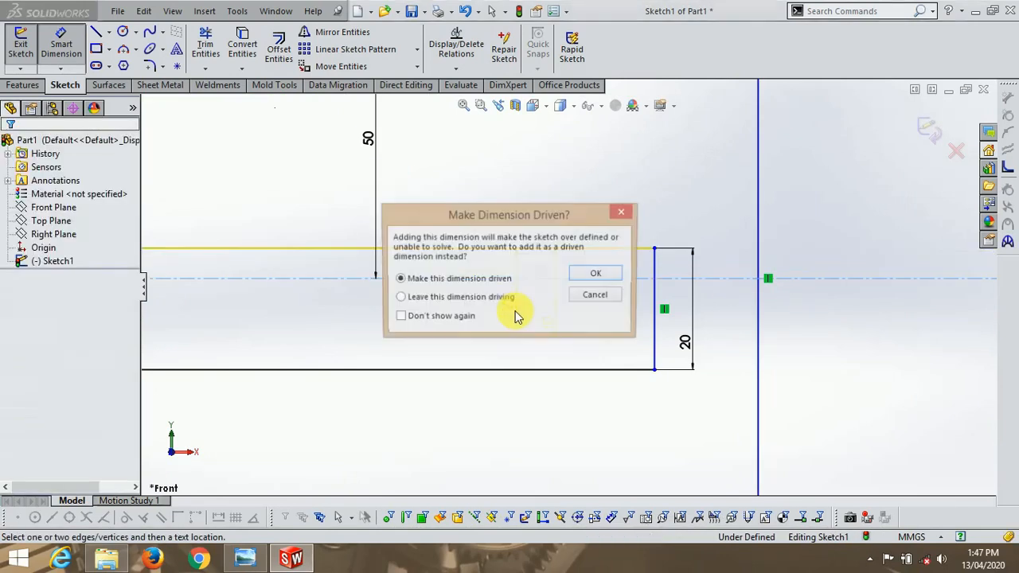
{"action": "left_click", "coordinate": [596, 275]}
{"action": "left_click", "coordinate": [556, 324]}
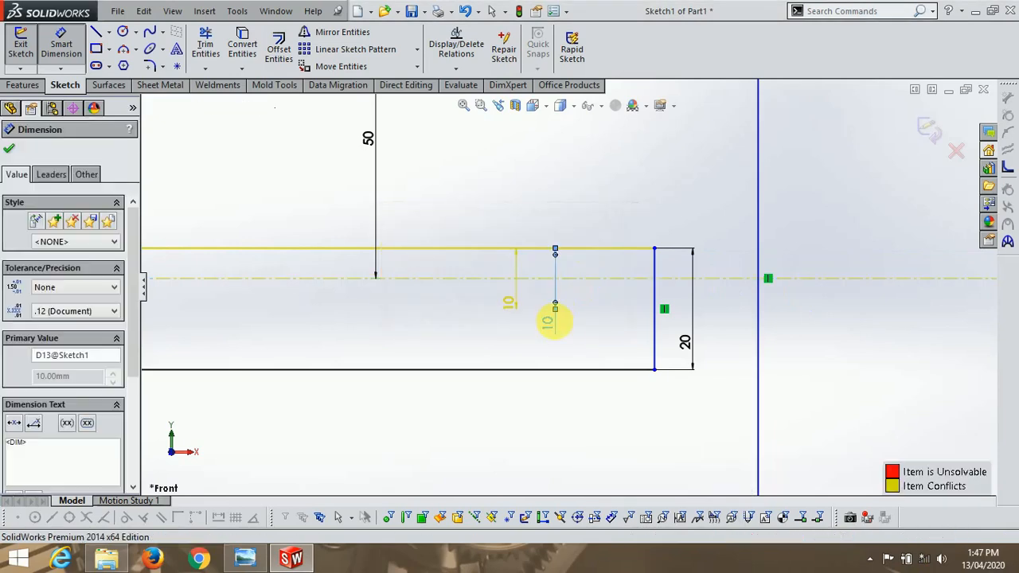
{"action": "left_click", "coordinate": [555, 326]}
{"action": "double_click", "coordinate": [514, 303]}
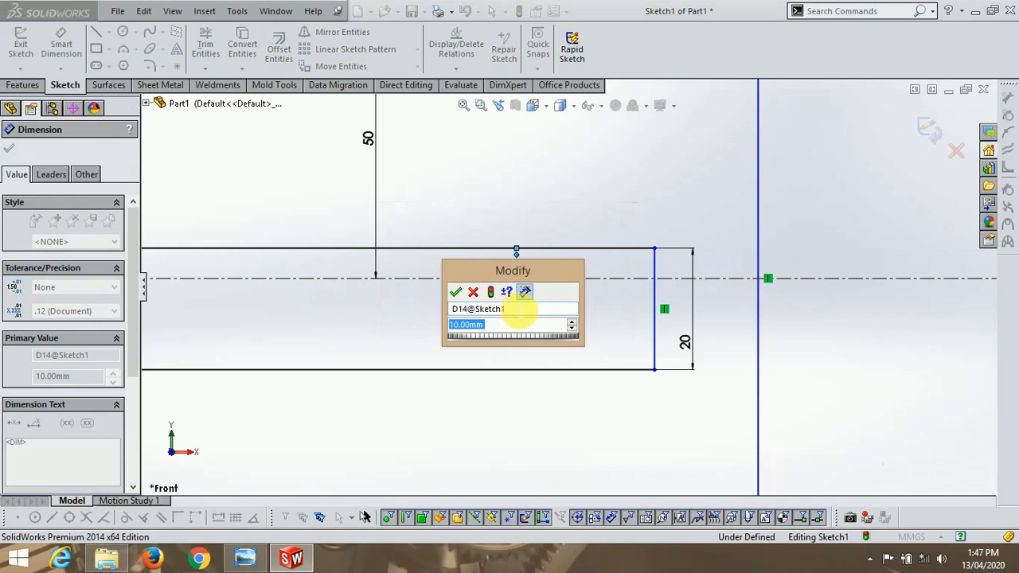
{"action": "type", "text": "10"}
{"action": "key", "text": "Return"}
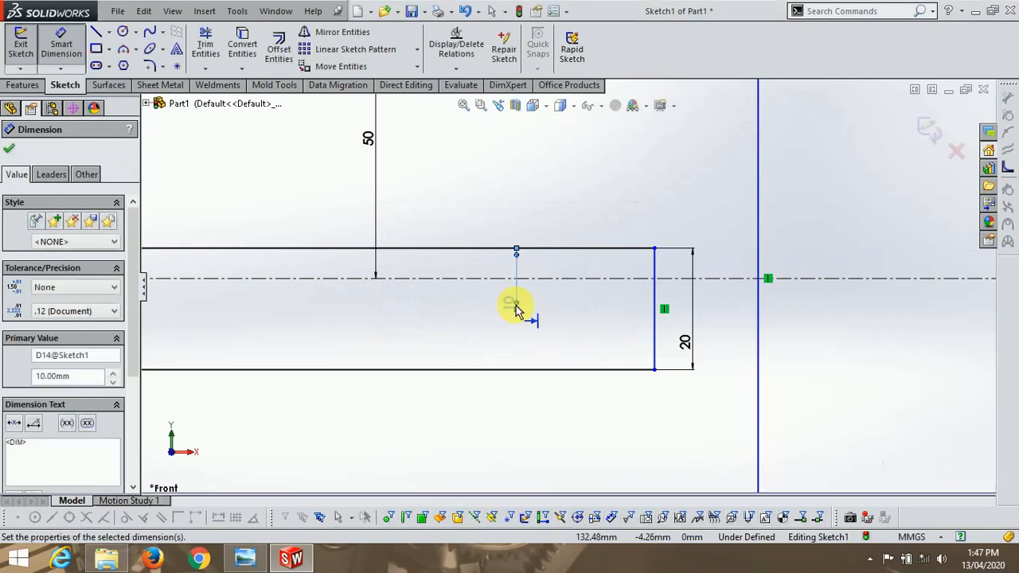
{"action": "scroll", "coordinate": [686, 290], "scroll_direction": "up", "scroll_amount": 2}
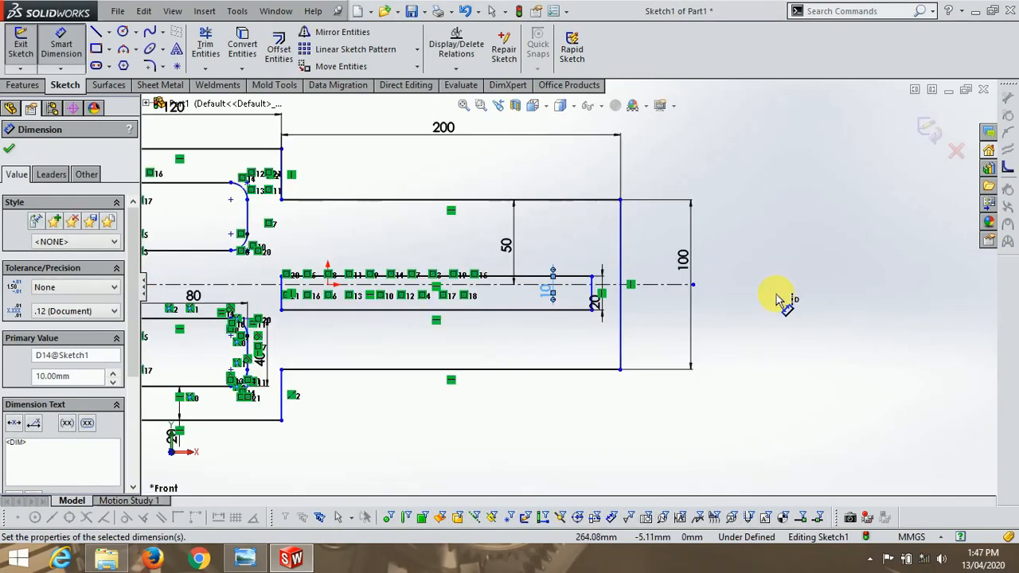
Undo the 10 mm centerline dimension and the 20 mm height change on the long rectangle.
{"action": "key", "text": "Escape"}
{"action": "scroll", "coordinate": [469, 275], "scroll_direction": "down", "scroll_amount": 5}
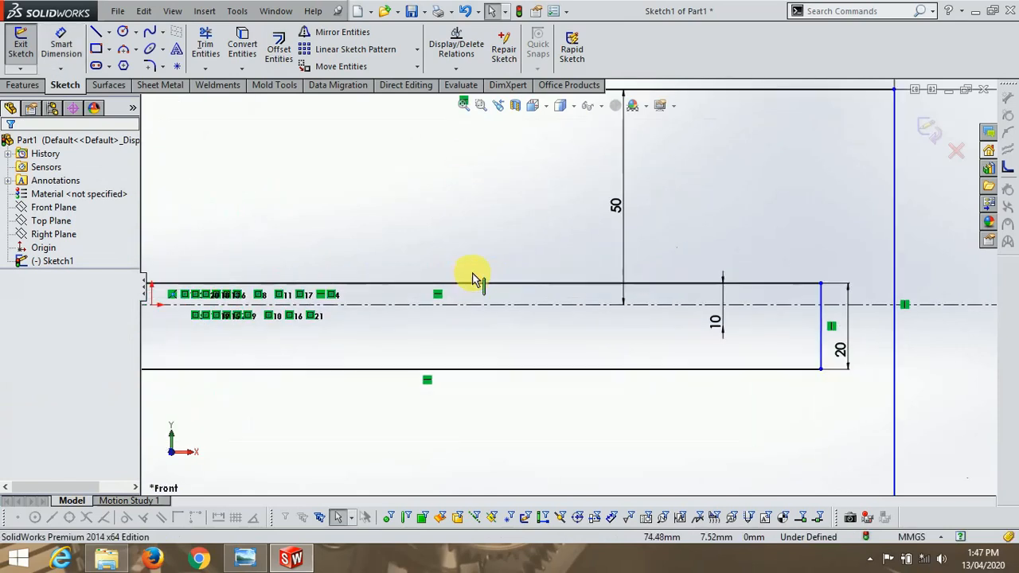
{"action": "left_click_drag", "start_coordinate": [474, 279], "coordinate": [757, 310]}
{"action": "key", "text": "ctrl+z"}
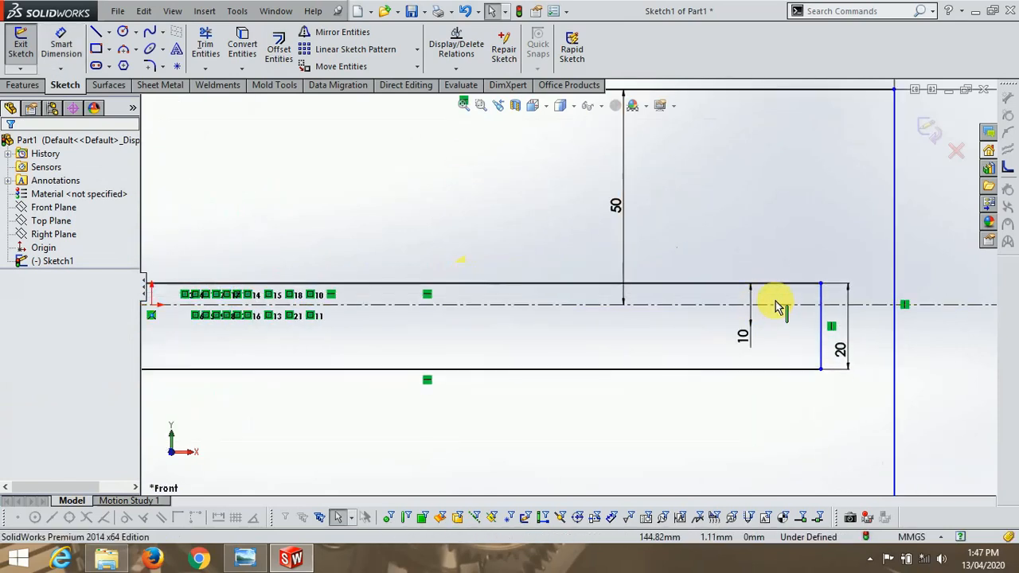
{"action": "key", "text": "ctrl+y"}
{"action": "key", "text": "Delete"}
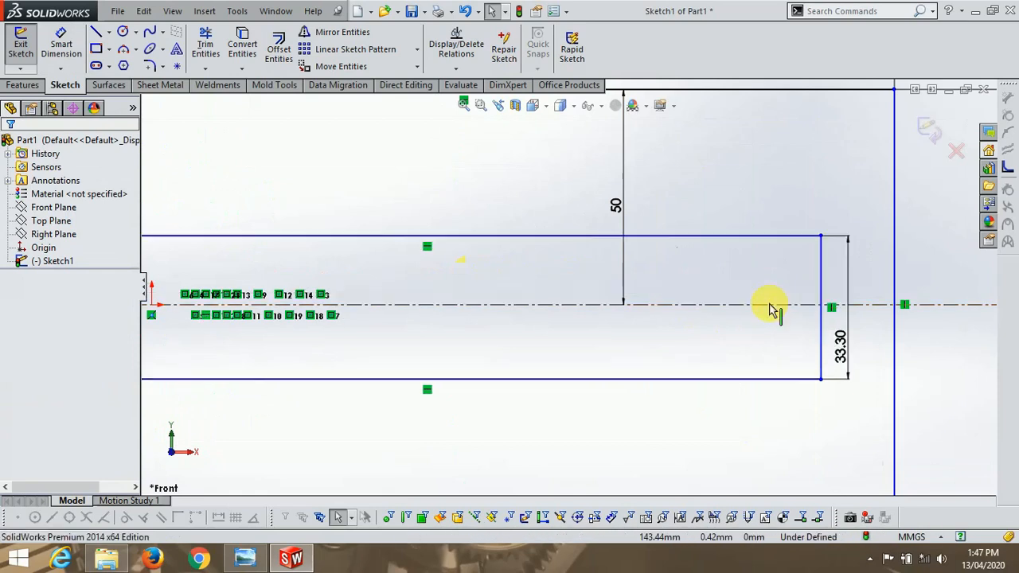
Dimension the long rectangle's upper right corner 10 mm from the horizontal centerline.
{"action": "left_click", "coordinate": [61, 44]}
{"action": "left_click", "coordinate": [823, 239]}
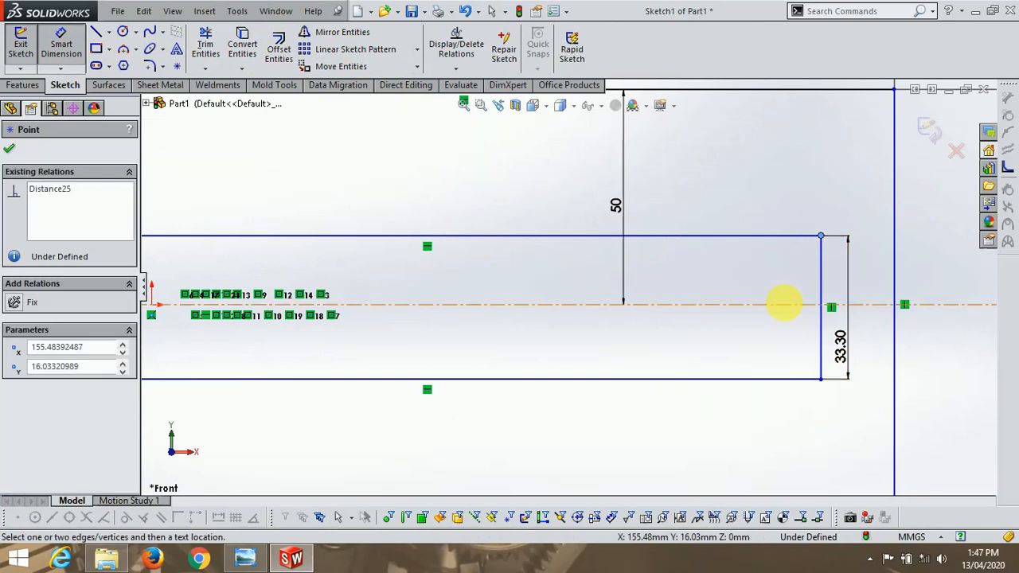
{"action": "left_click", "coordinate": [785, 306]}
{"action": "left_click", "coordinate": [773, 280]}
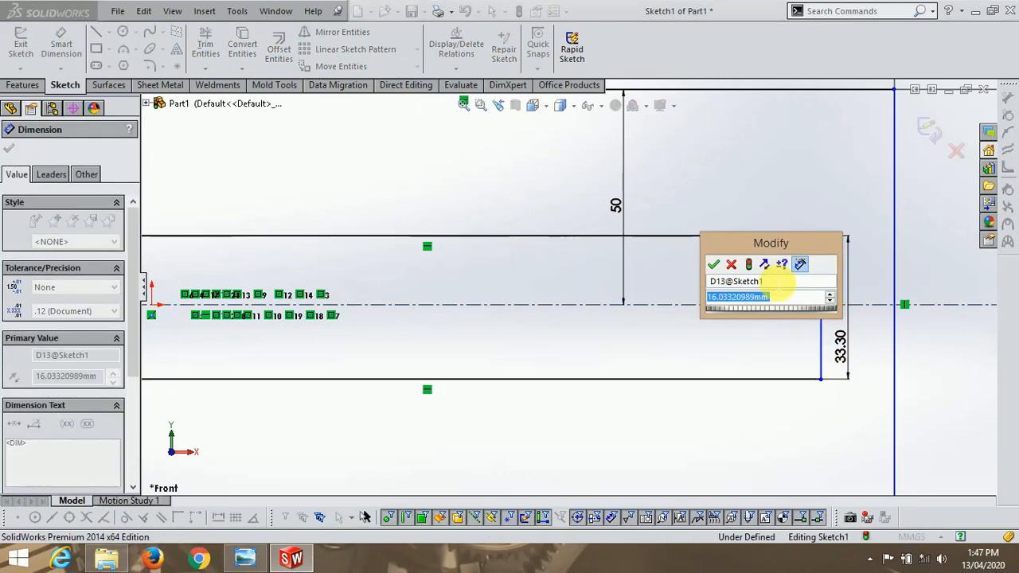
{"action": "type", "text": "10"}
{"action": "key", "text": "Return"}
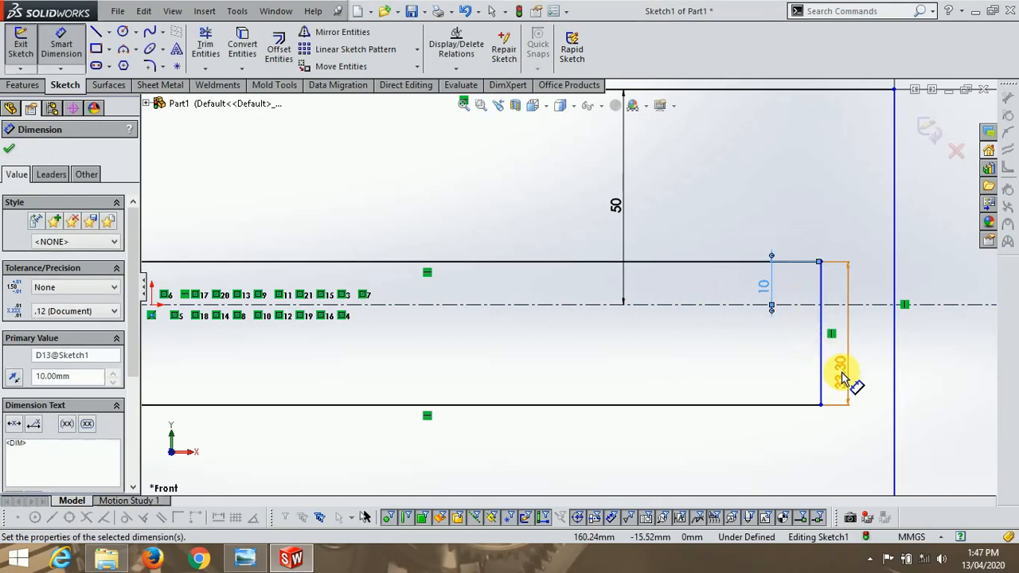
Set the long rectangle's height to 20 mm.
{"action": "left_click", "coordinate": [842, 377]}
{"action": "type", "text": "20"}
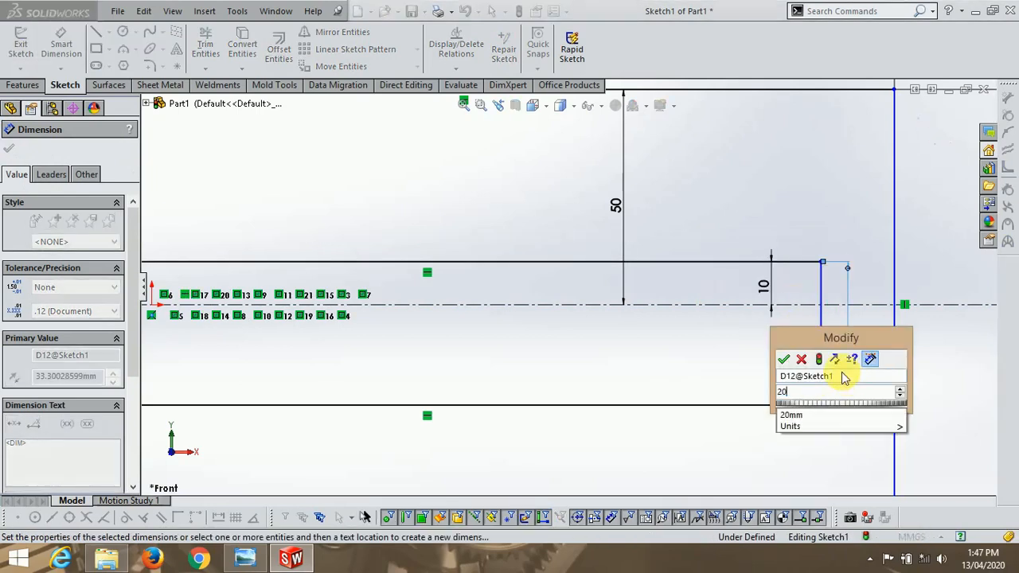
{"action": "key", "text": "Return"}
Dimension the gap between the long rectangle's right edge and the outer profile's right edge to 10 mm.
{"action": "scroll", "coordinate": [876, 341], "scroll_direction": "up", "scroll_amount": 3}
{"action": "scroll", "coordinate": [717, 302], "scroll_direction": "down", "scroll_amount": 3}
{"action": "left_click", "coordinate": [695, 331]}
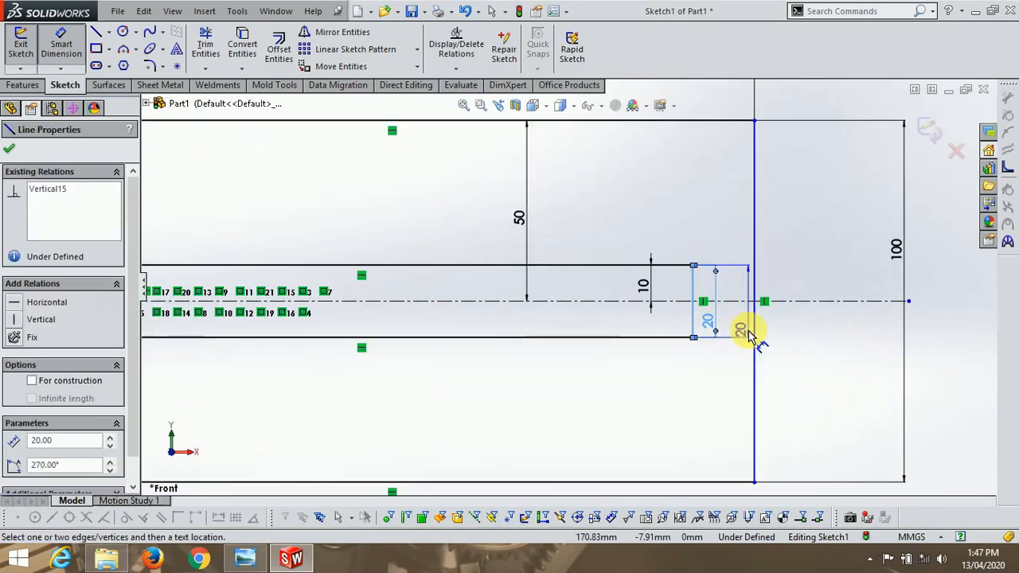
{"action": "left_click", "coordinate": [753, 335]}
{"action": "left_click", "coordinate": [725, 379]}
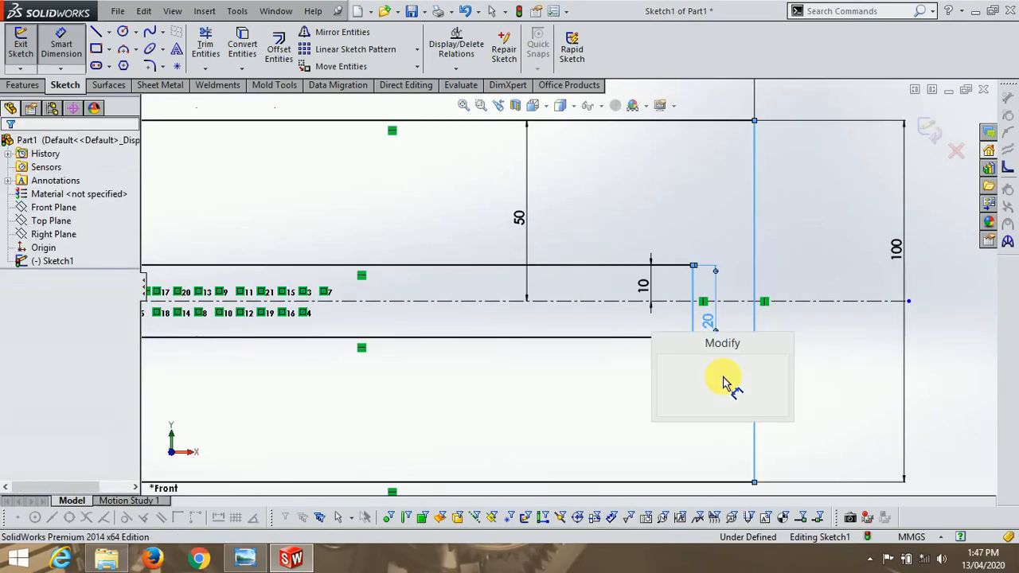
{"action": "type", "text": "10."}
{"action": "key", "text": "Return"}
Check the reference drawing and dimension the long rectangle's top edge to a length of 190 mm.
{"action": "key", "text": "f"}
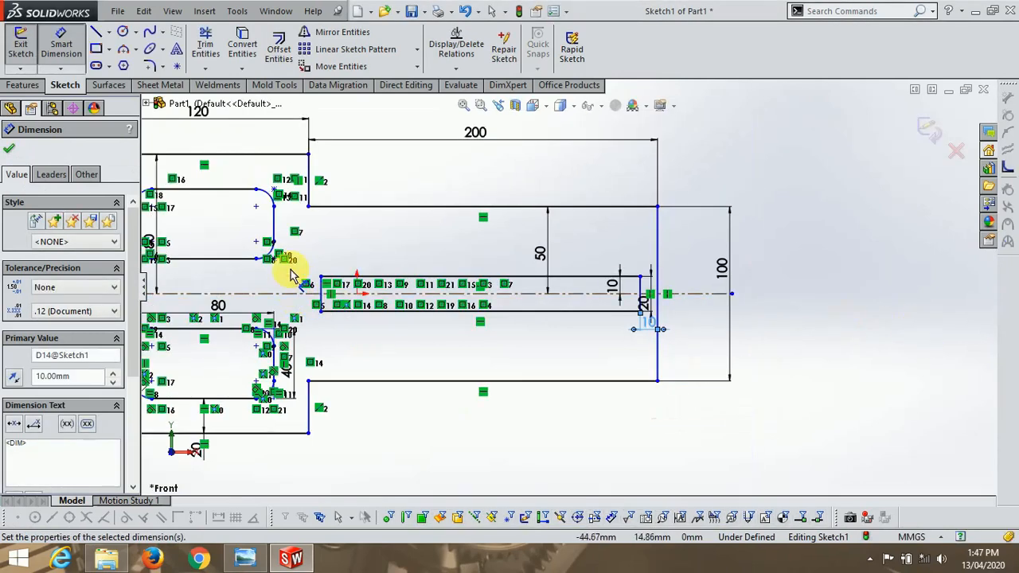
{"action": "scroll", "coordinate": [291, 278], "scroll_direction": "down", "scroll_amount": 3}
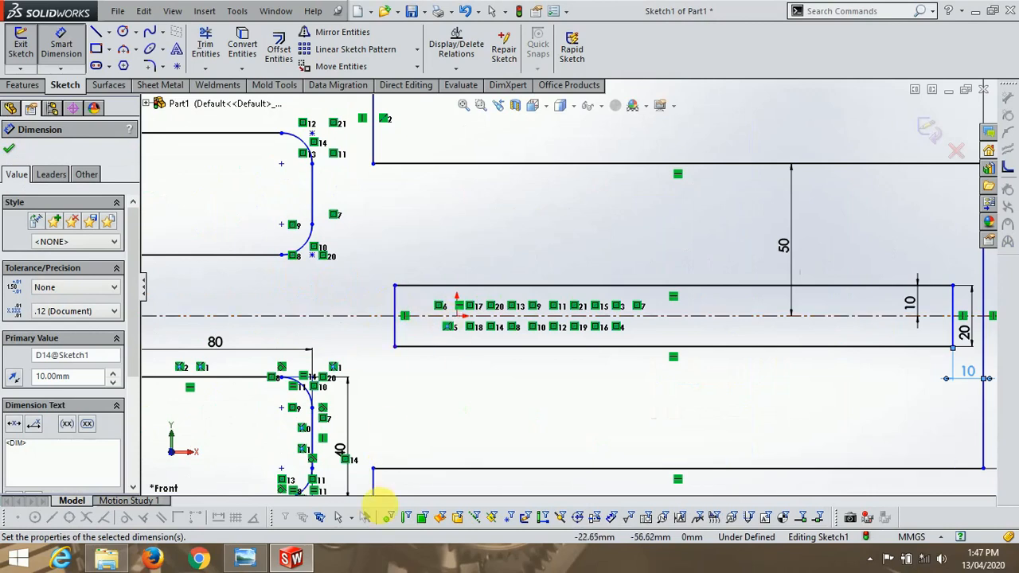
{"action": "left_click", "coordinate": [261, 561]}
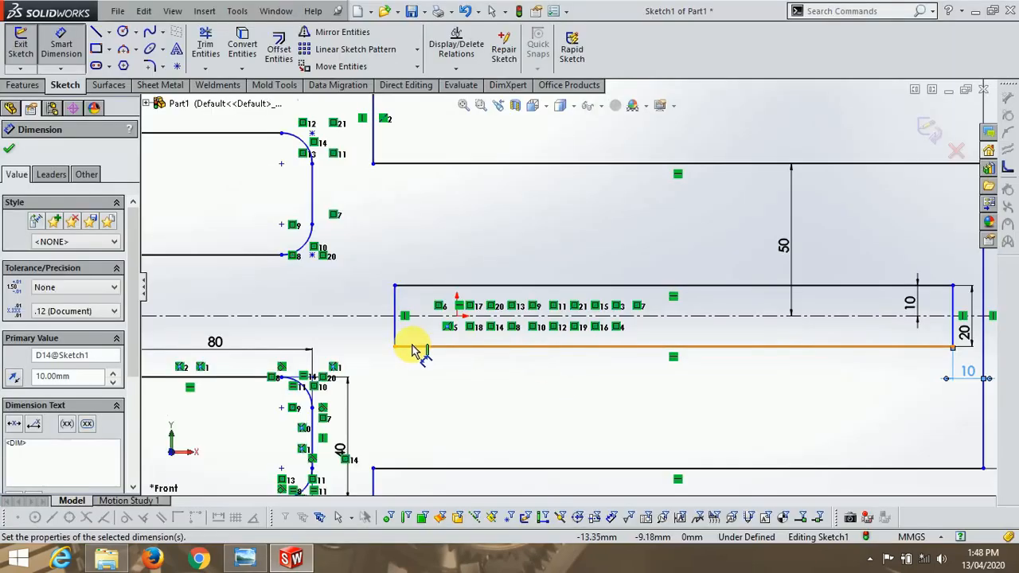
{"action": "scroll", "coordinate": [413, 348], "scroll_direction": "up", "scroll_amount": 1}
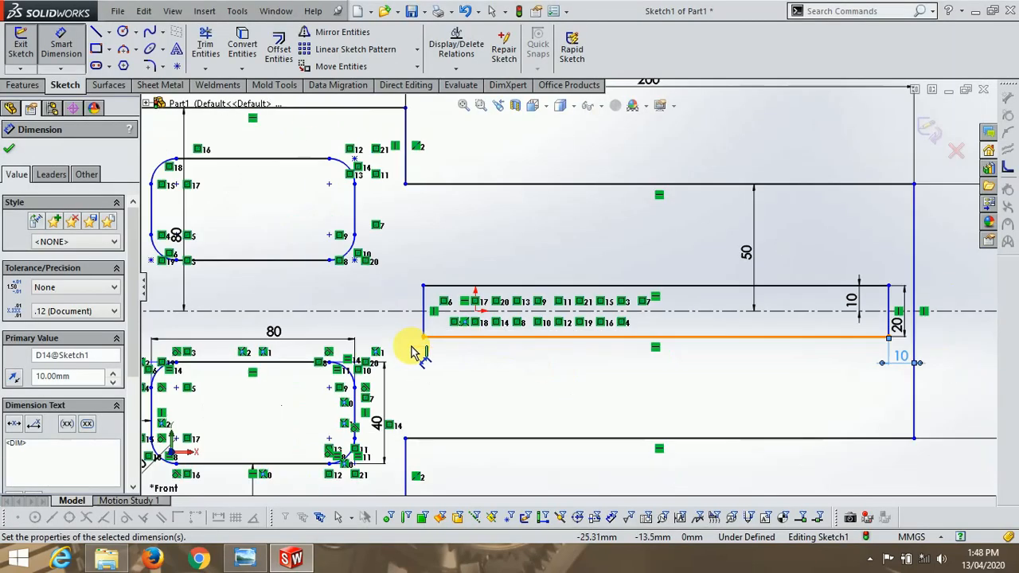
{"action": "scroll", "coordinate": [894, 301], "scroll_direction": "down", "scroll_amount": 1}
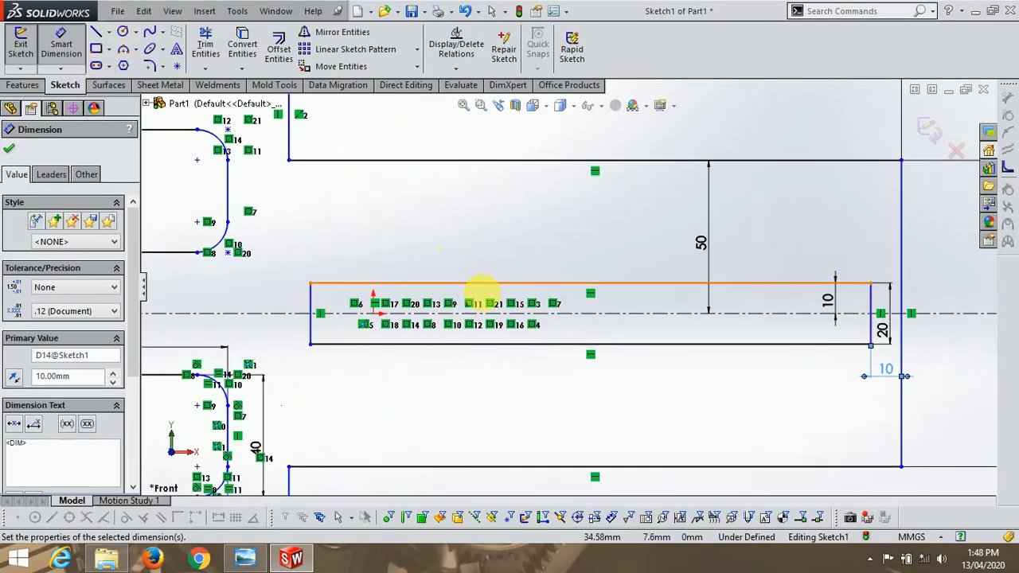
{"action": "left_click", "coordinate": [486, 285]}
{"action": "left_click", "coordinate": [518, 234]}
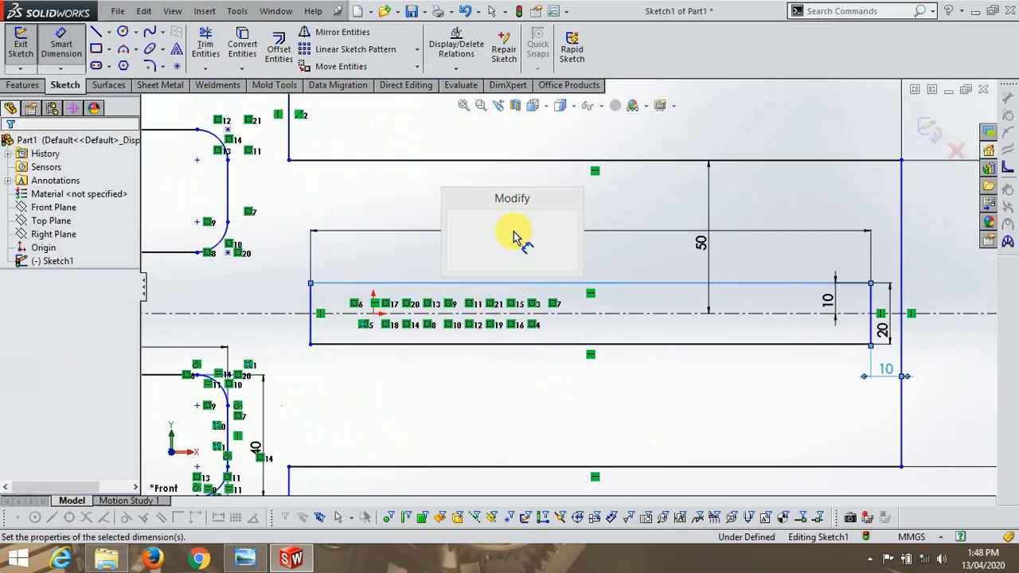
{"action": "type", "text": "190.0"}
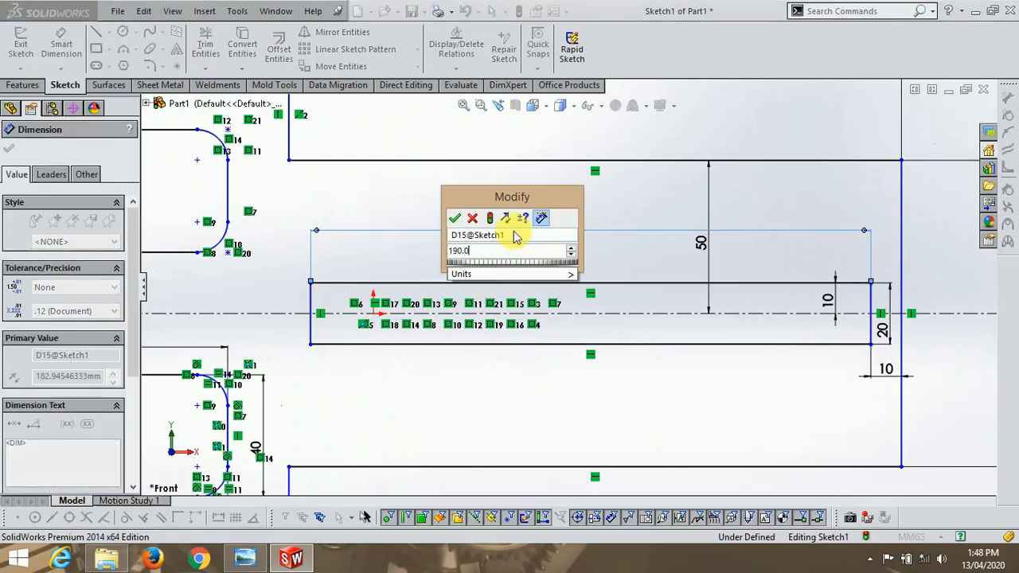
{"action": "key", "text": "Return"}
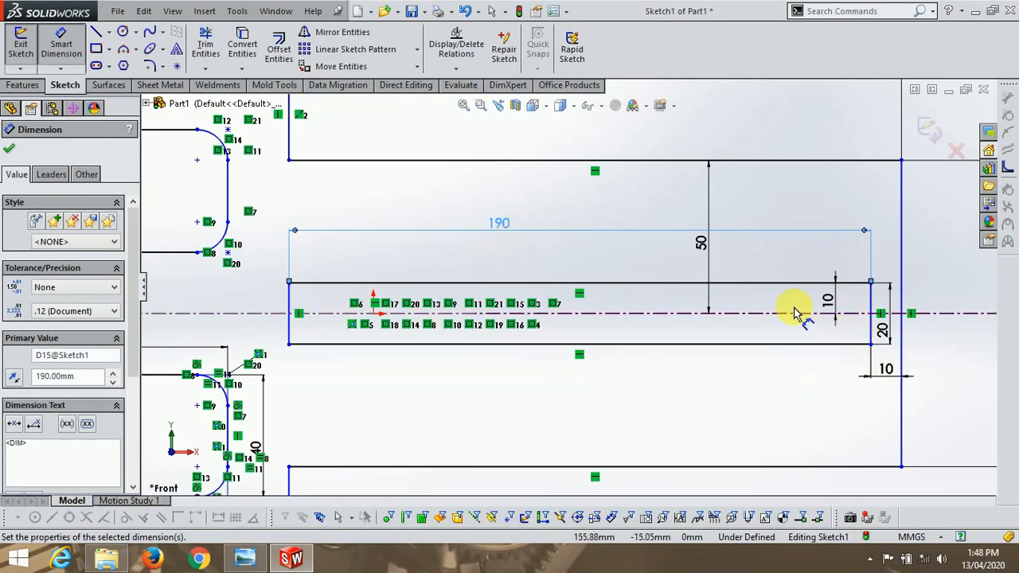
Fillet the long rectangle's two left corners, using a 10 mm radius for the upper one and 9.9999 mm for the lower.
{"action": "left_click", "coordinate": [151, 67]}
{"action": "scroll", "coordinate": [302, 311], "scroll_direction": "down", "scroll_amount": 2}
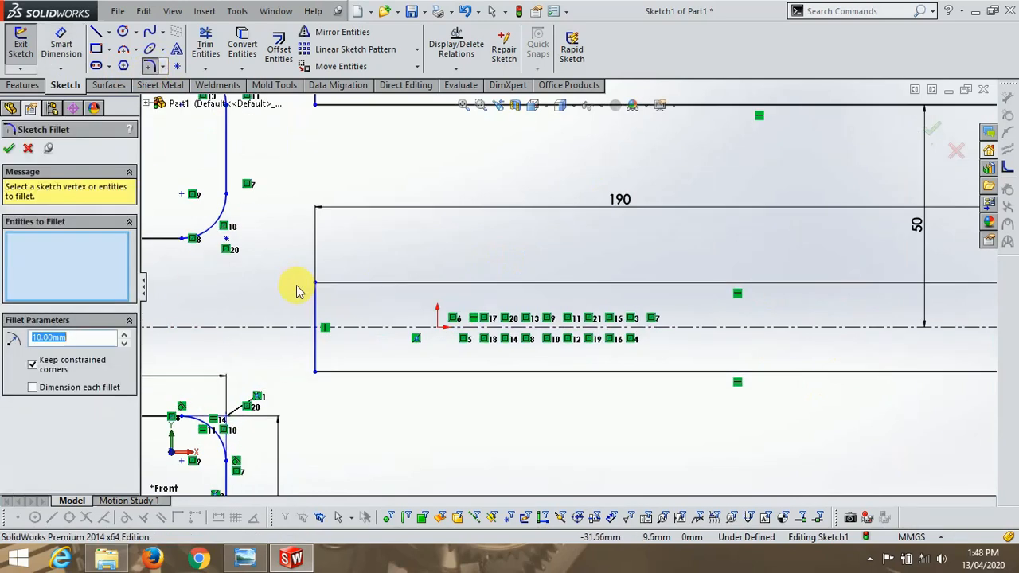
{"action": "left_click", "coordinate": [316, 303]}
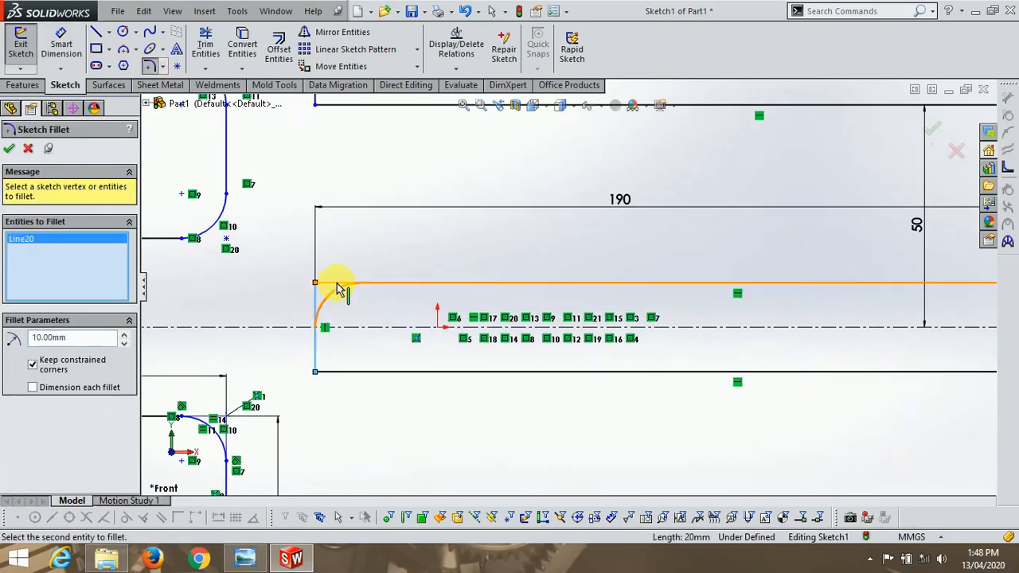
{"action": "left_click", "coordinate": [338, 284]}
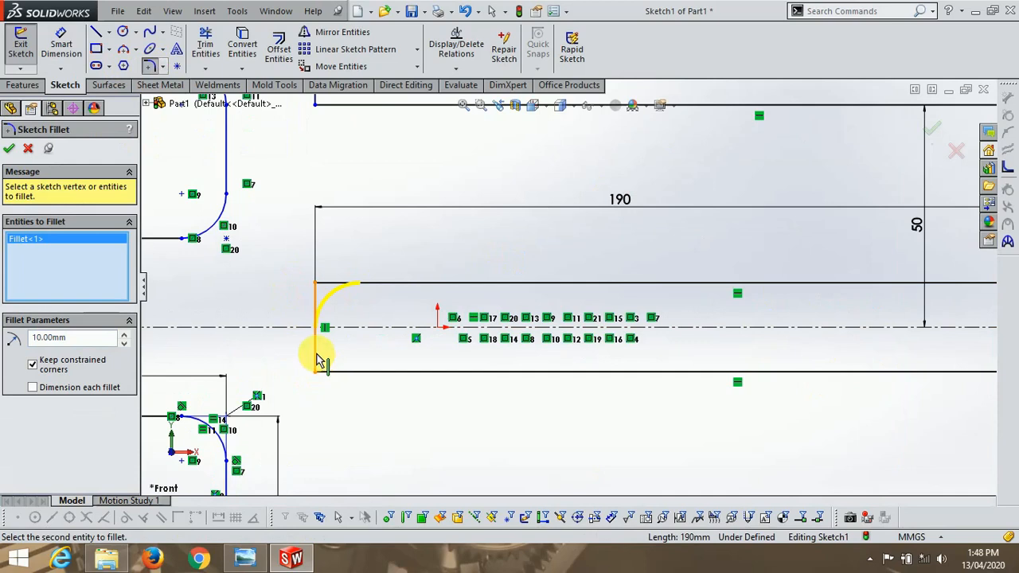
{"action": "left_click", "coordinate": [316, 360]}
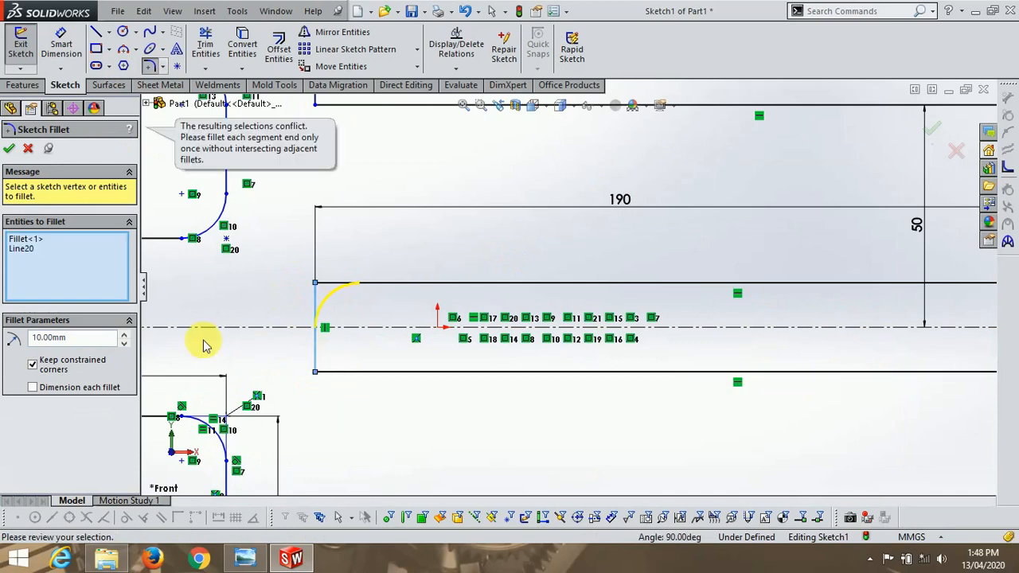
{"action": "left_click_drag", "start_coordinate": [91, 339], "coordinate": [41, 349]}
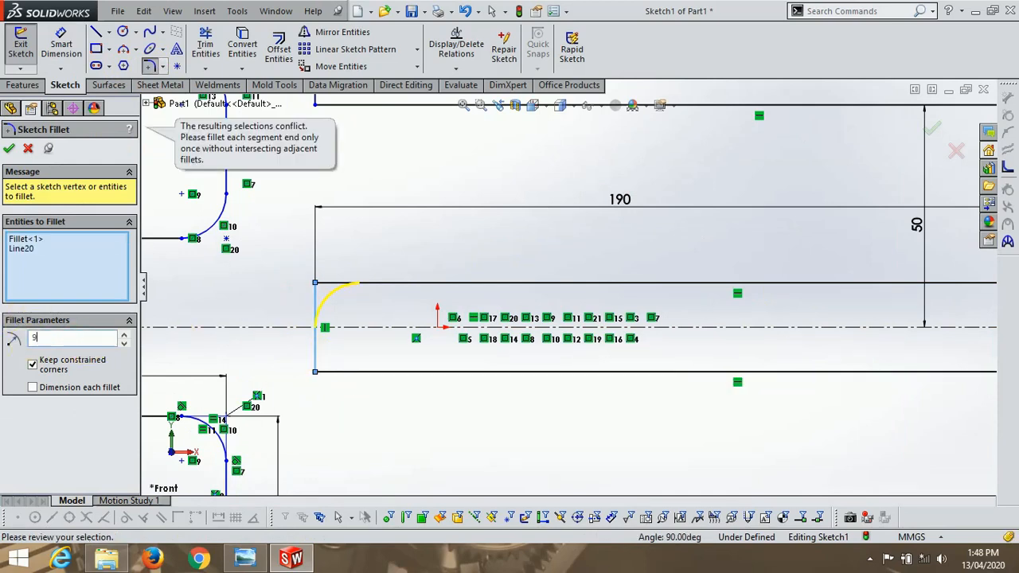
{"action": "type", "text": "9.9999"}
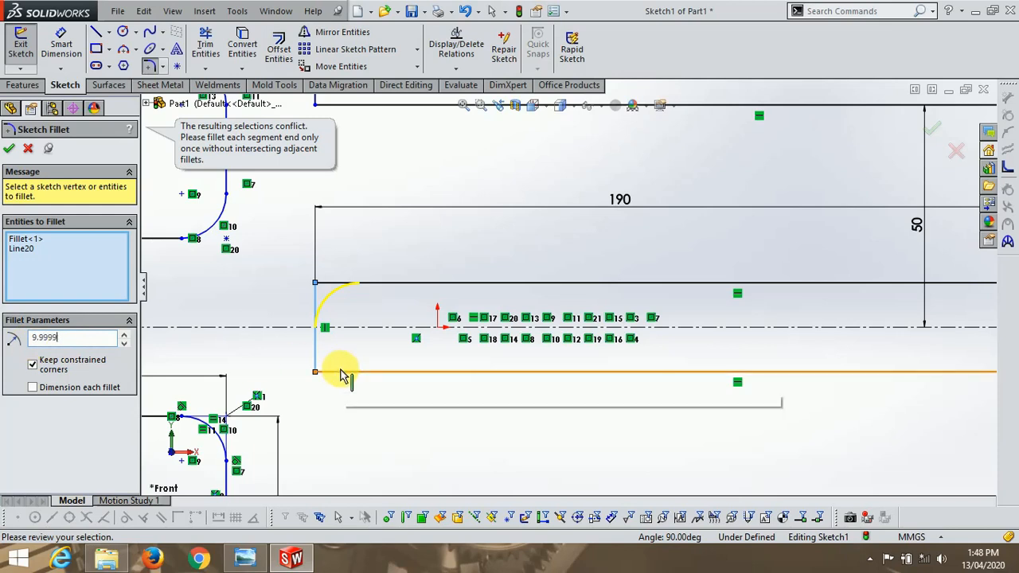
{"action": "left_click", "coordinate": [336, 372]}
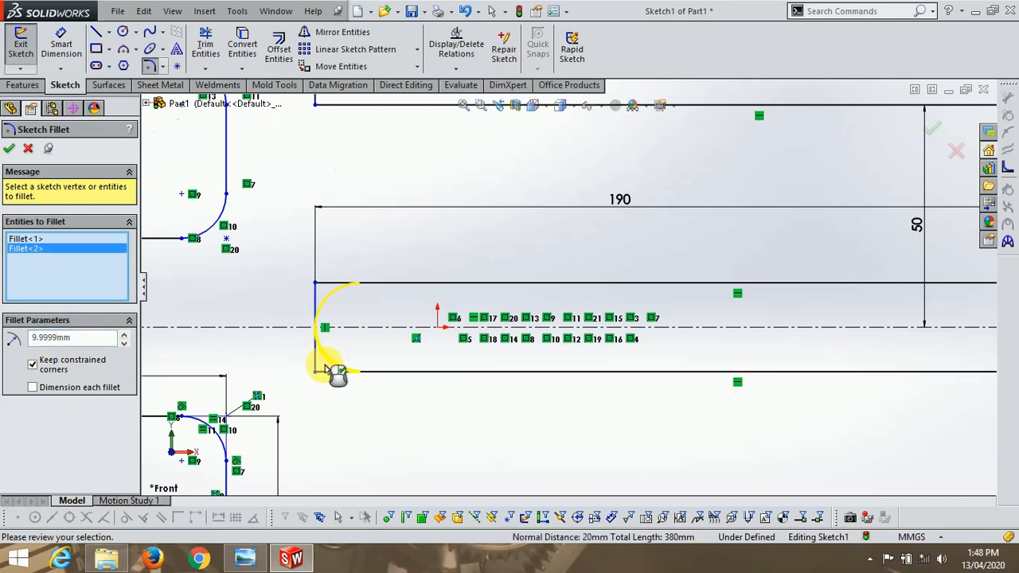
Fillet the long rectangle's two right corners with a 9.9999 mm radius and apply the corner fillets.
{"action": "scroll", "coordinate": [209, 348], "scroll_direction": "up", "scroll_amount": 3}
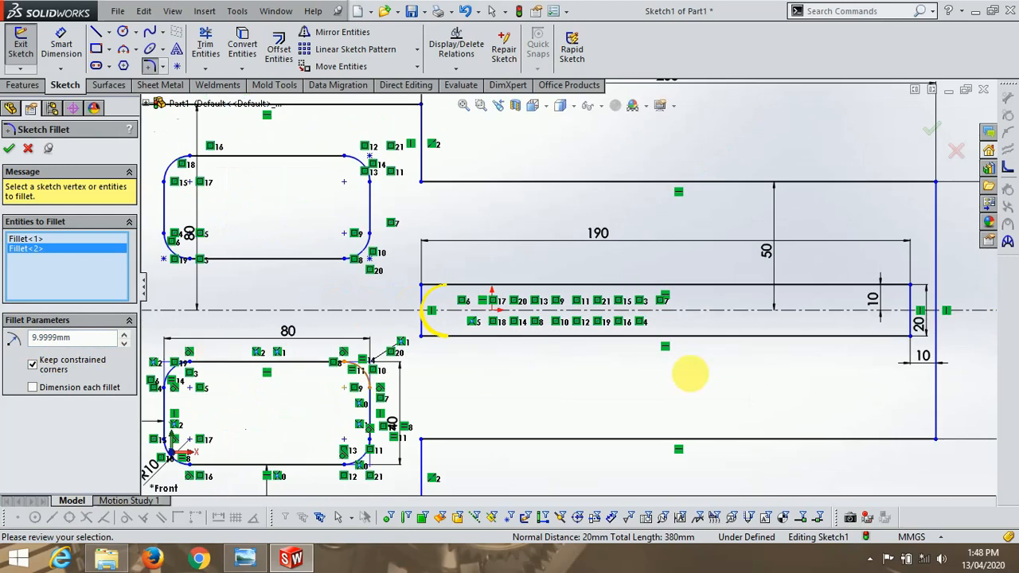
{"action": "scroll", "coordinate": [946, 286], "scroll_direction": "down", "scroll_amount": 2}
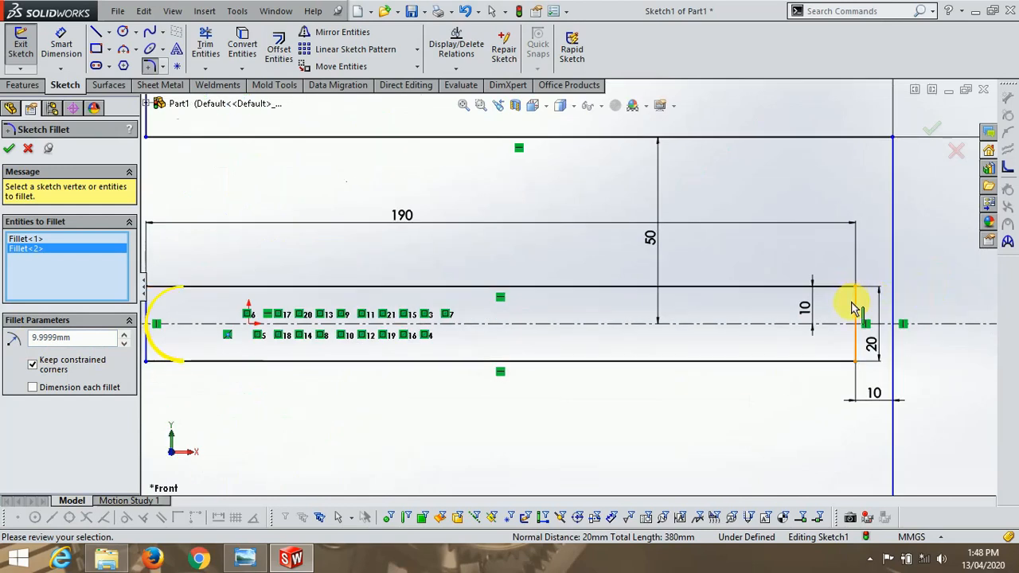
{"action": "left_click", "coordinate": [846, 288]}
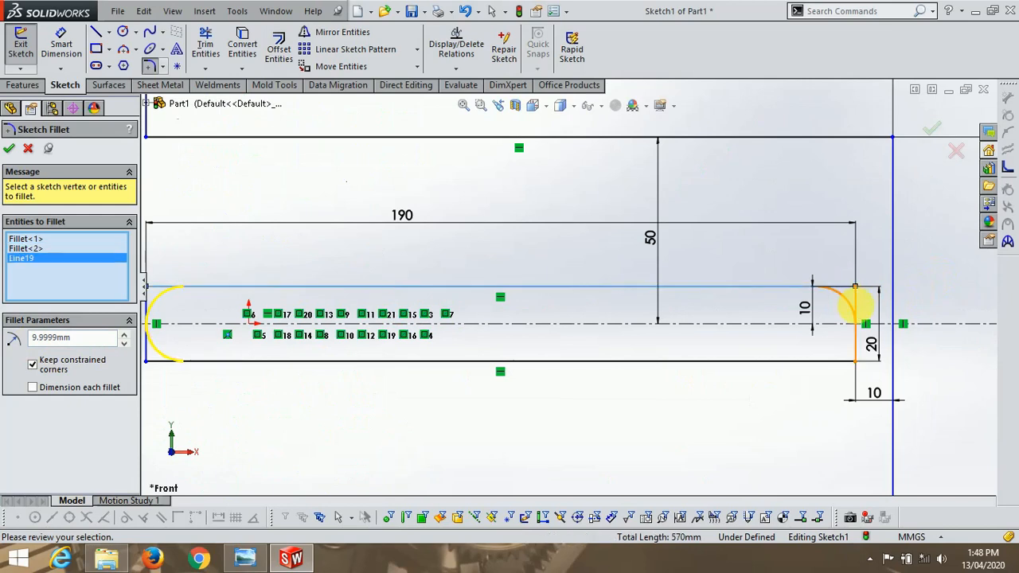
{"action": "left_click", "coordinate": [858, 315]}
{"action": "left_click", "coordinate": [841, 363]}
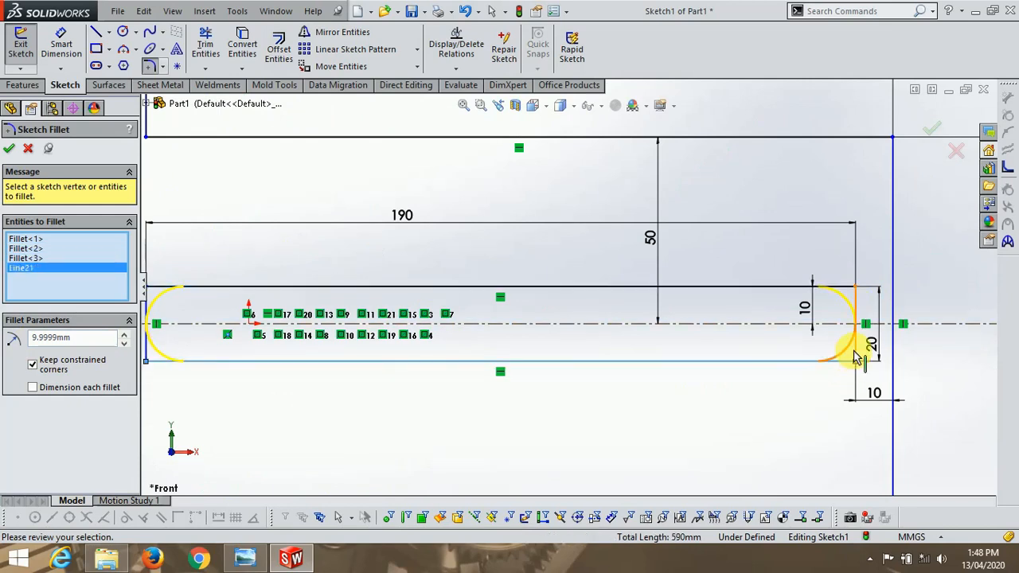
{"action": "scroll", "coordinate": [928, 273], "scroll_direction": "up", "scroll_amount": 4}
{"action": "scroll", "coordinate": [419, 284], "scroll_direction": "down", "scroll_amount": 2}
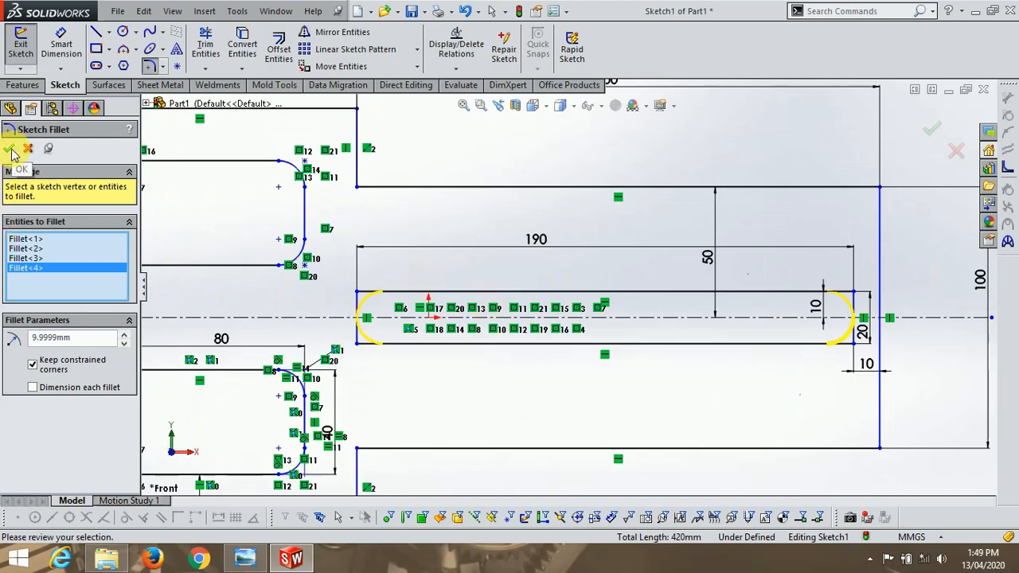
{"action": "scroll", "coordinate": [568, 283], "scroll_direction": "up", "scroll_amount": 1}
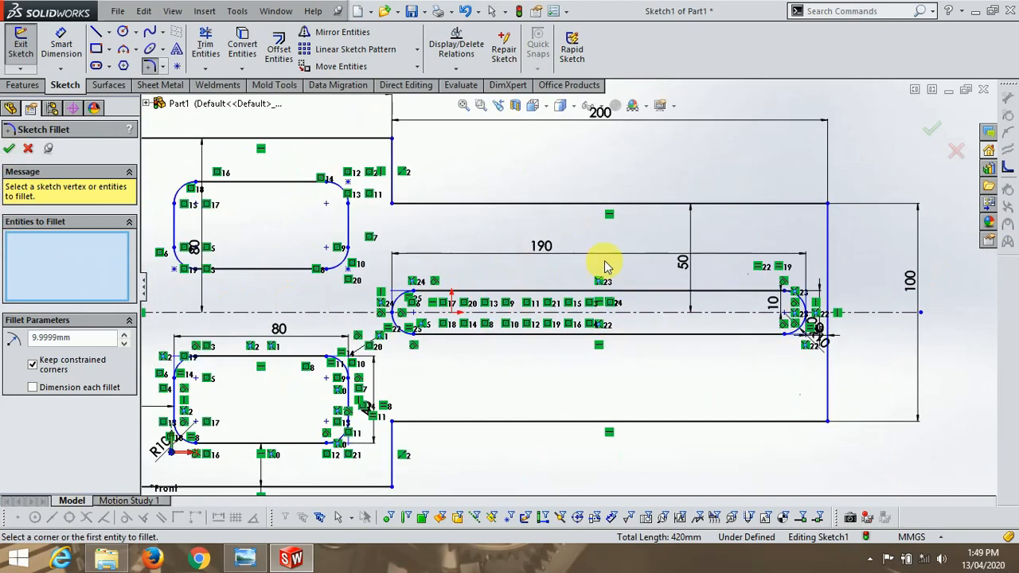
Check the arrangement of the three long slots in the Exercize - 1 reference drawing.
{"action": "scroll", "coordinate": [608, 259], "scroll_direction": "down", "scroll_amount": 1}
{"action": "left_click", "coordinate": [245, 560]}
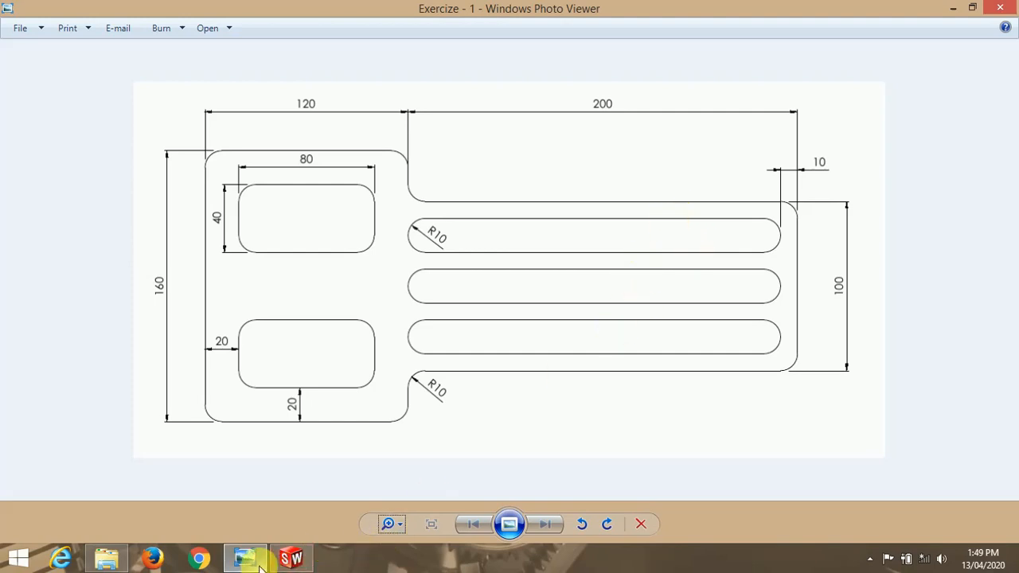
{"action": "mouse_move", "coordinate": [253, 564]}
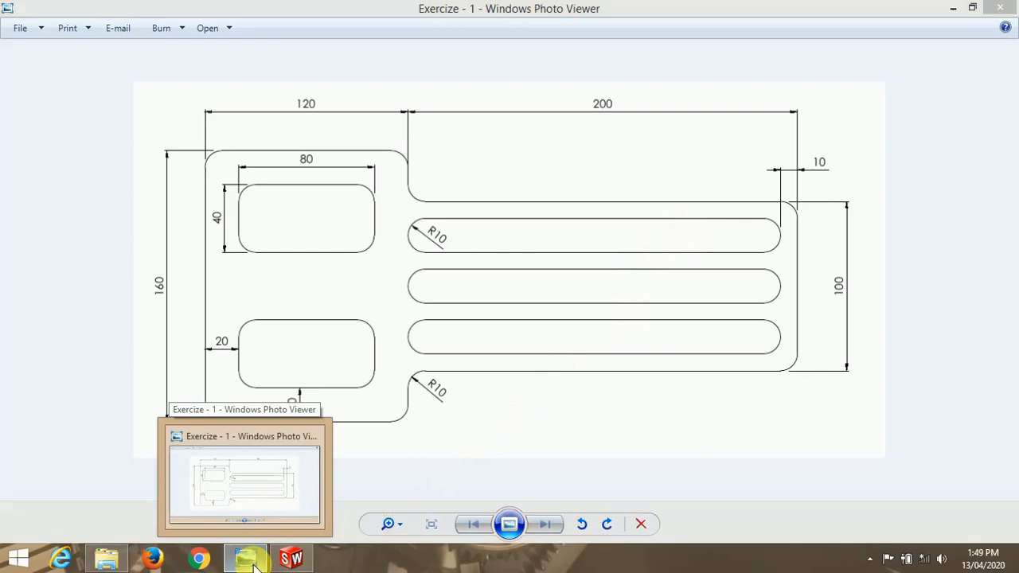
{"action": "left_click", "coordinate": [251, 562]}
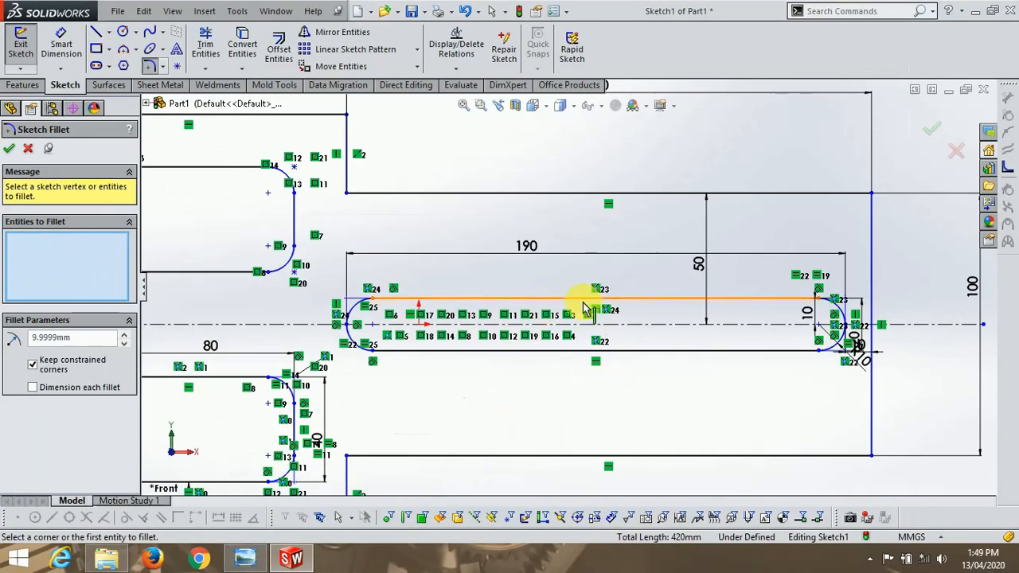
{"action": "left_click", "coordinate": [387, 49]}
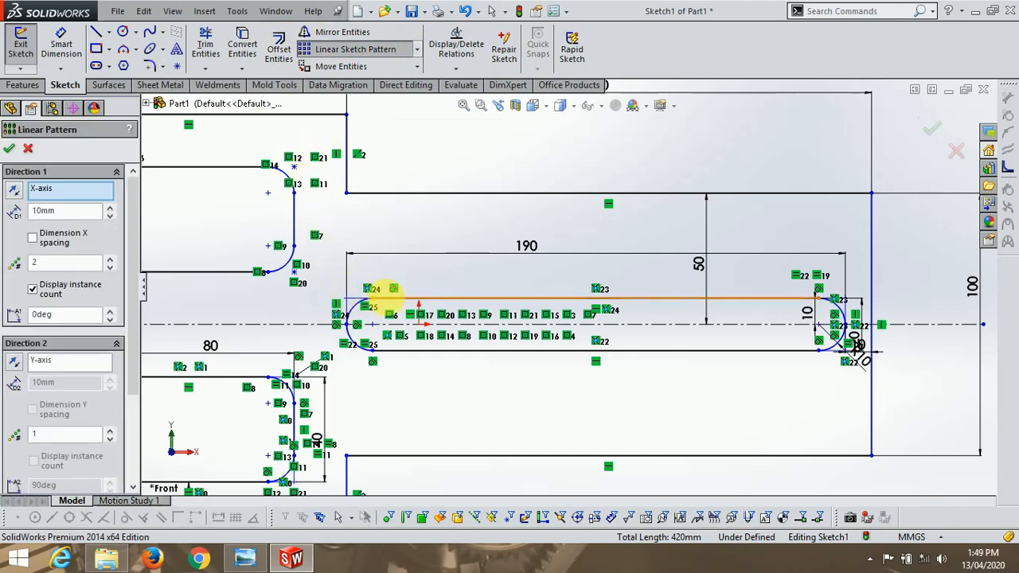
{"action": "left_click", "coordinate": [412, 299]}
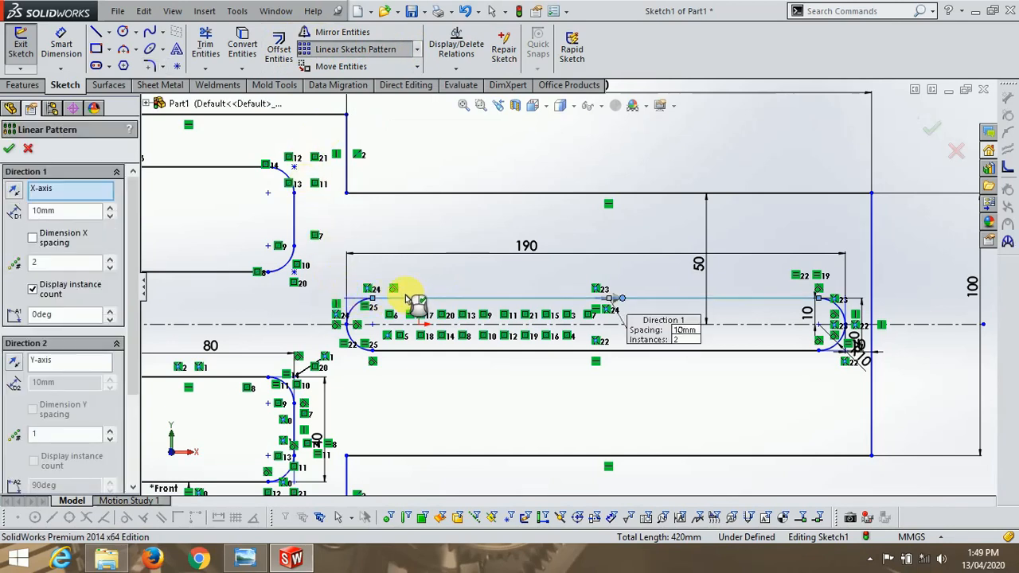
{"action": "left_click", "coordinate": [353, 327]}
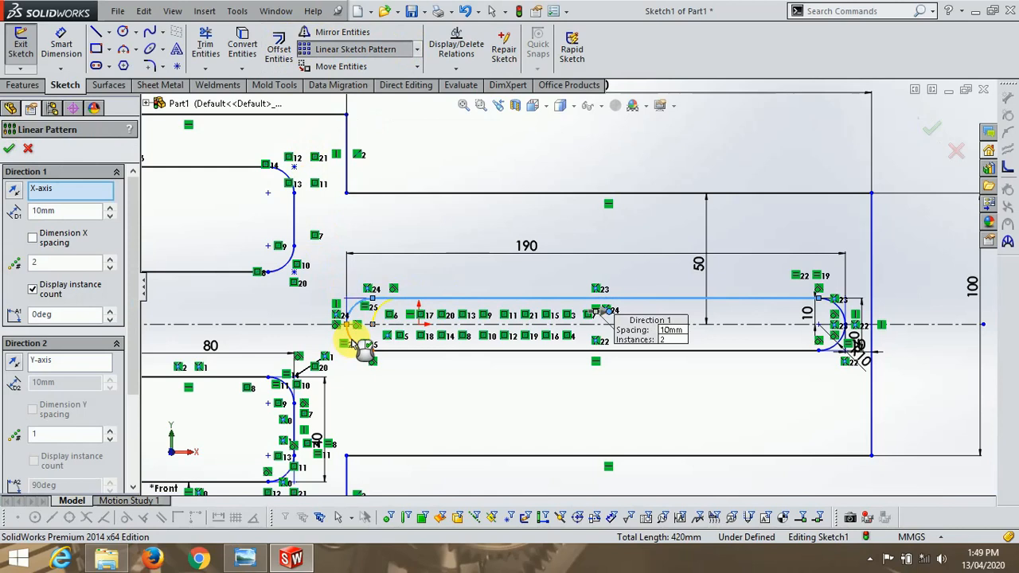
{"action": "left_click", "coordinate": [402, 351]}
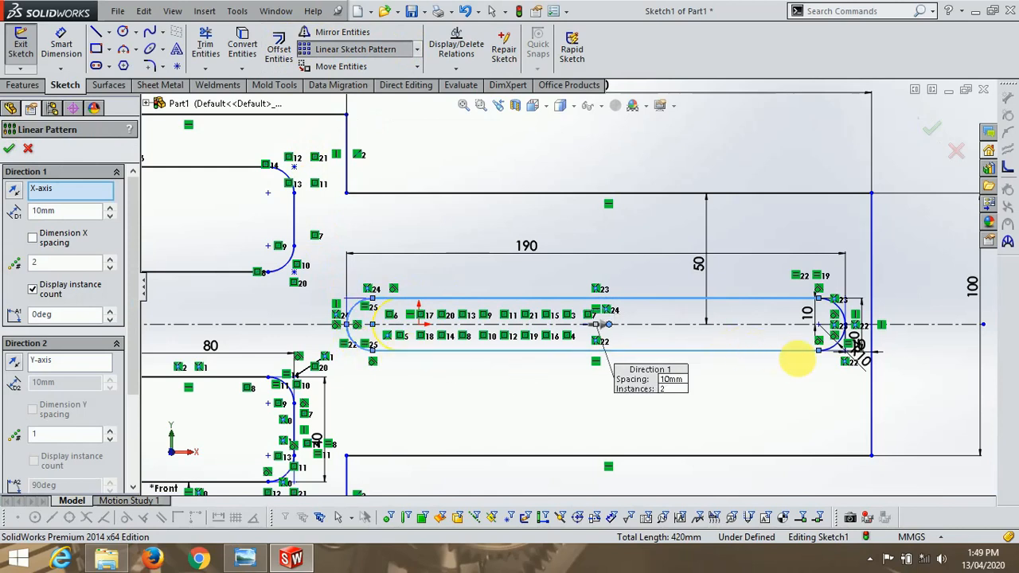
{"action": "left_click", "coordinate": [844, 338]}
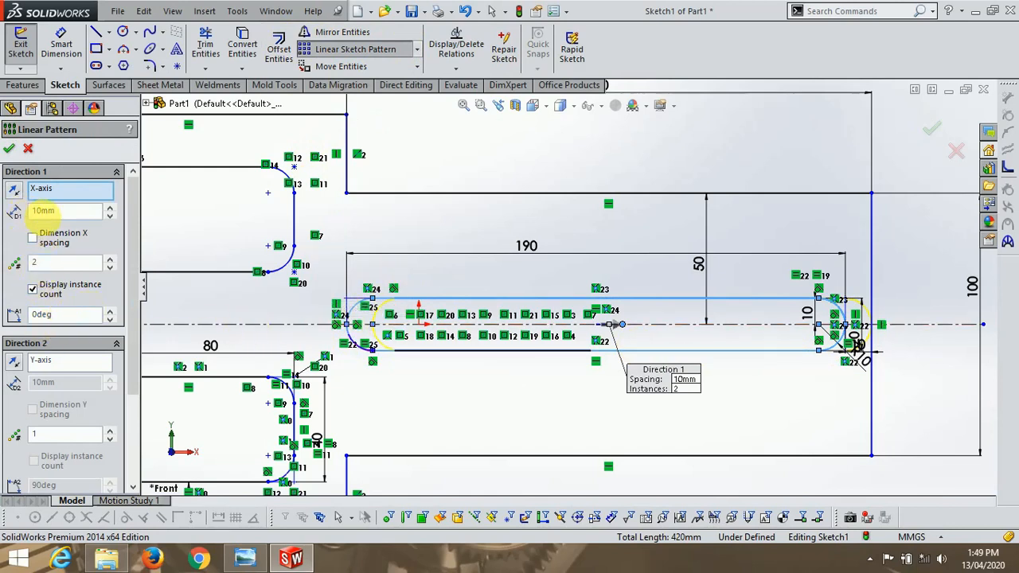
{"action": "left_click", "coordinate": [66, 191]}
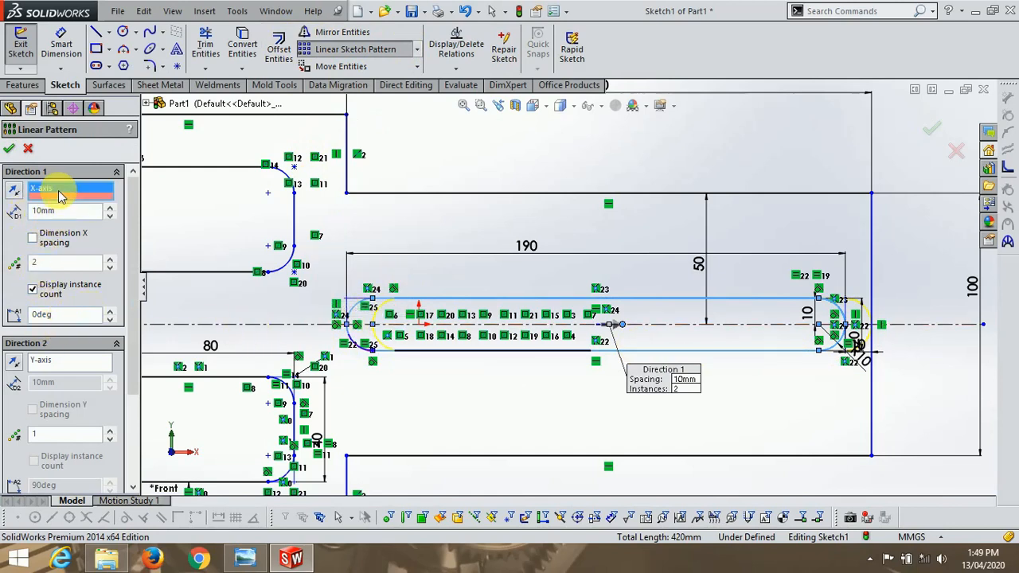
{"action": "left_click", "coordinate": [873, 281]}
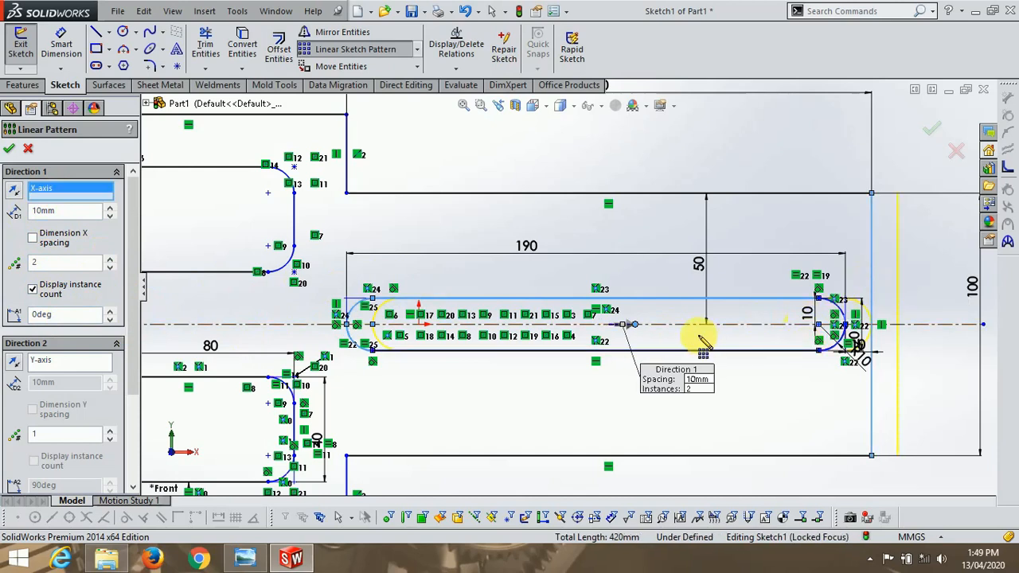
{"action": "right_click", "coordinate": [53, 190]}
{"action": "left_click", "coordinate": [104, 202]}
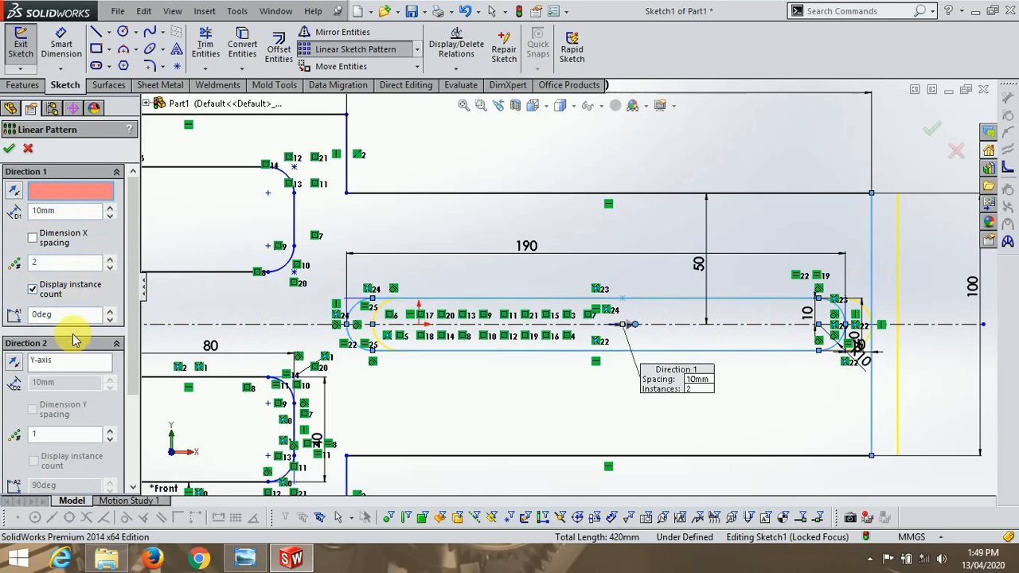
{"action": "left_click", "coordinate": [28, 149]}
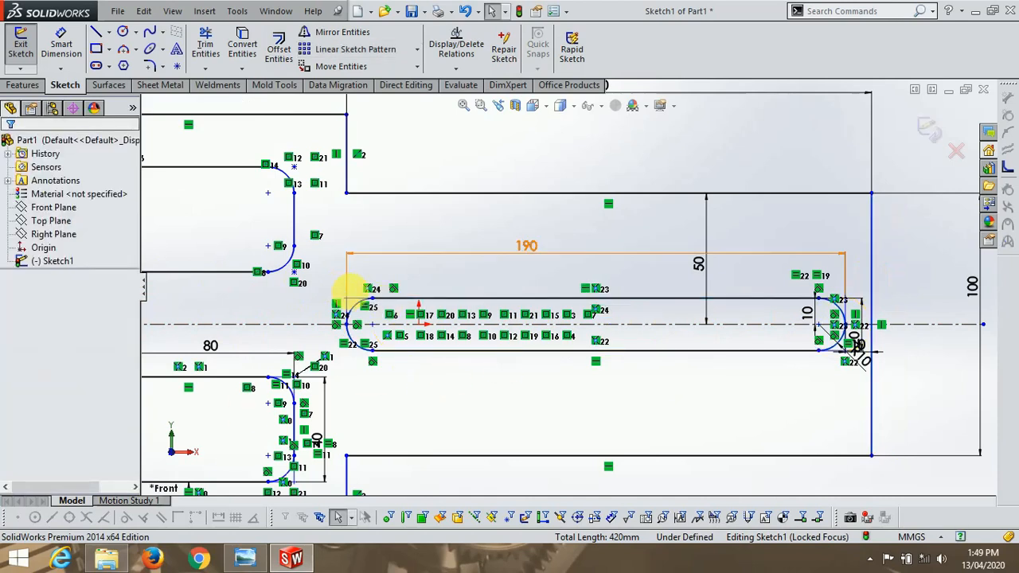
{"action": "mouse_move", "coordinate": [319, 272]}
{"action": "left_mouse_down"}
{"action": "mouse_move", "coordinate": [598, 416]}
{"action": "mouse_move", "coordinate": [864, 379]}
{"action": "mouse_move", "coordinate": [828, 371]}
{"action": "left_mouse_up"}
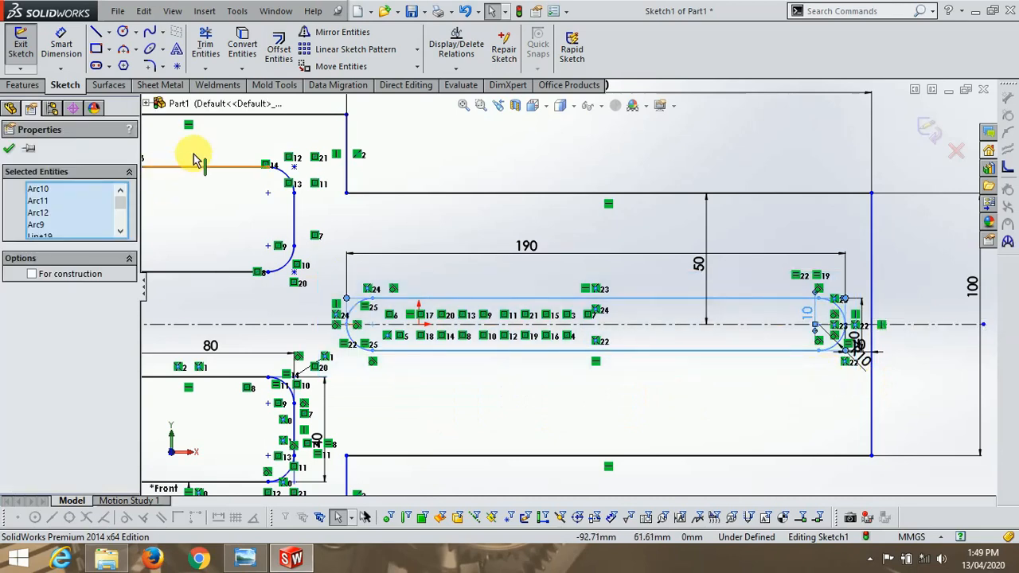
{"action": "left_click", "coordinate": [333, 49]}
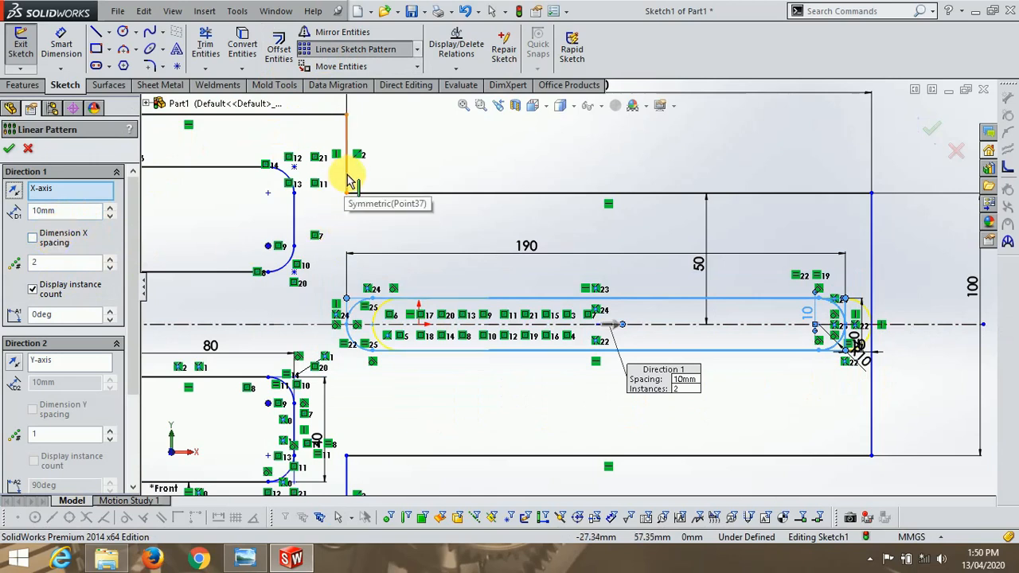
{"action": "left_click", "coordinate": [50, 362]}
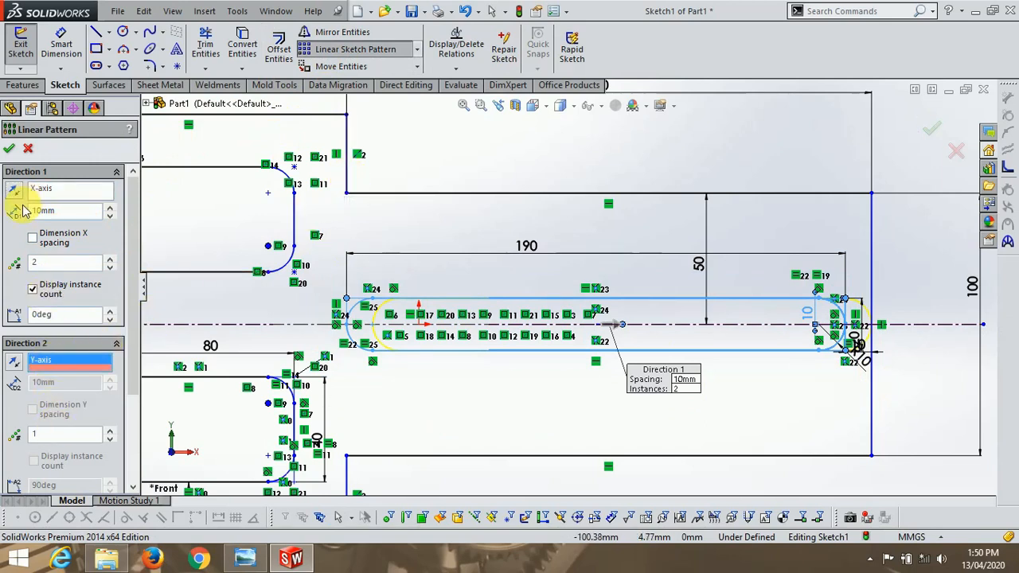
{"action": "left_click", "coordinate": [14, 196]}
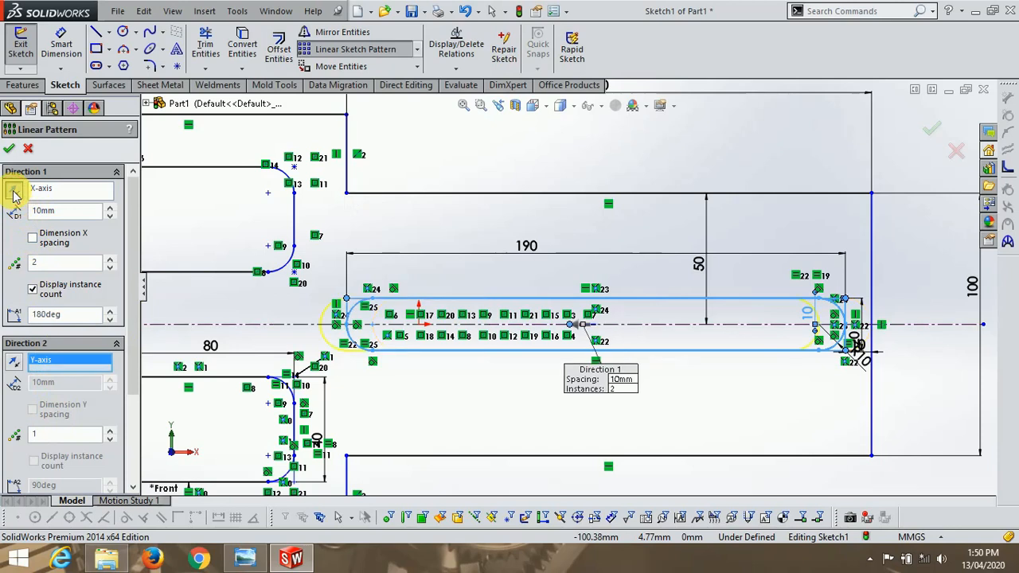
{"action": "scroll", "coordinate": [52, 376], "scroll_direction": "down", "scroll_amount": 2}
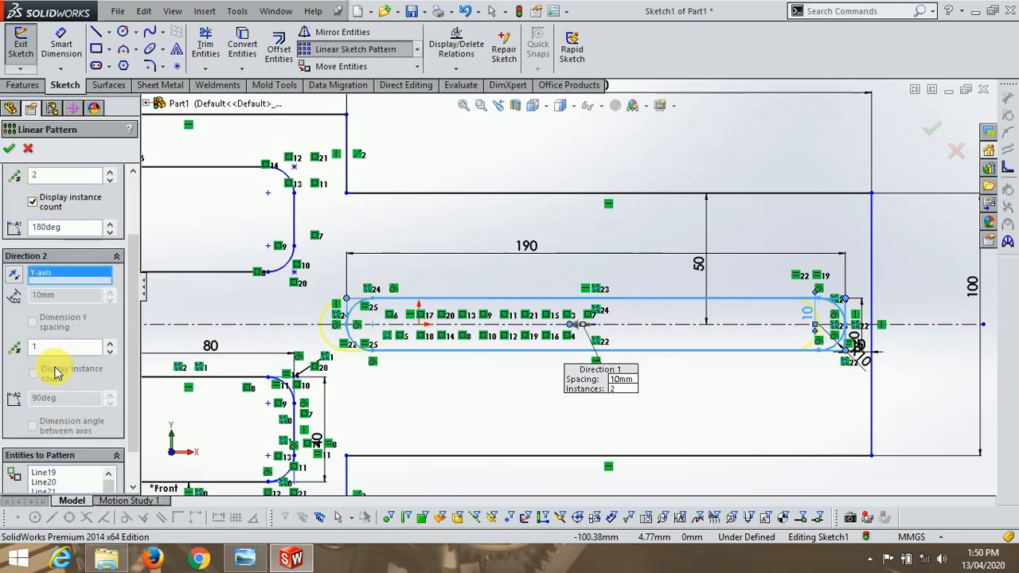
{"action": "left_click", "coordinate": [57, 276]}
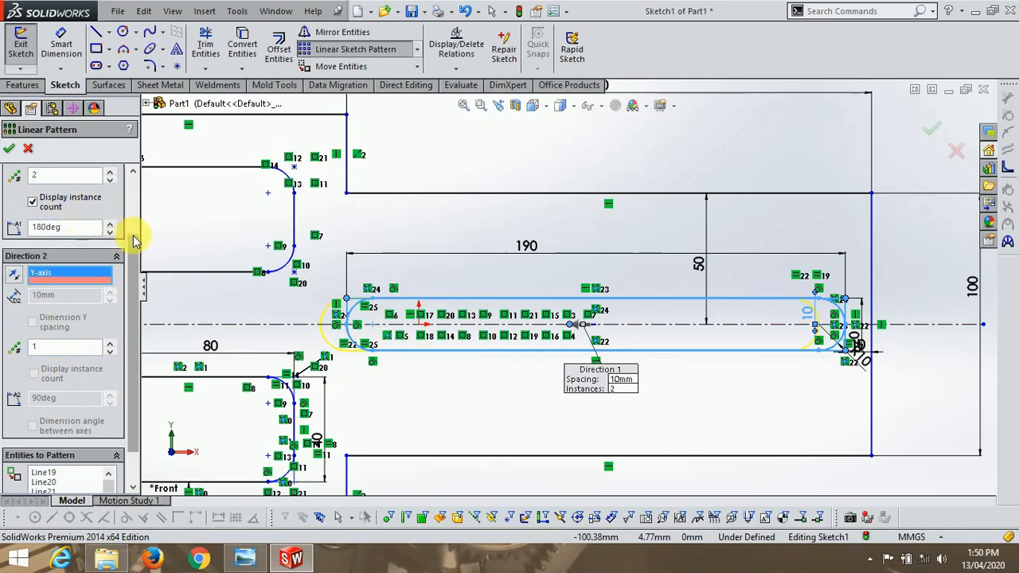
{"action": "left_click_drag", "start_coordinate": [131, 388], "coordinate": [144, 323]}
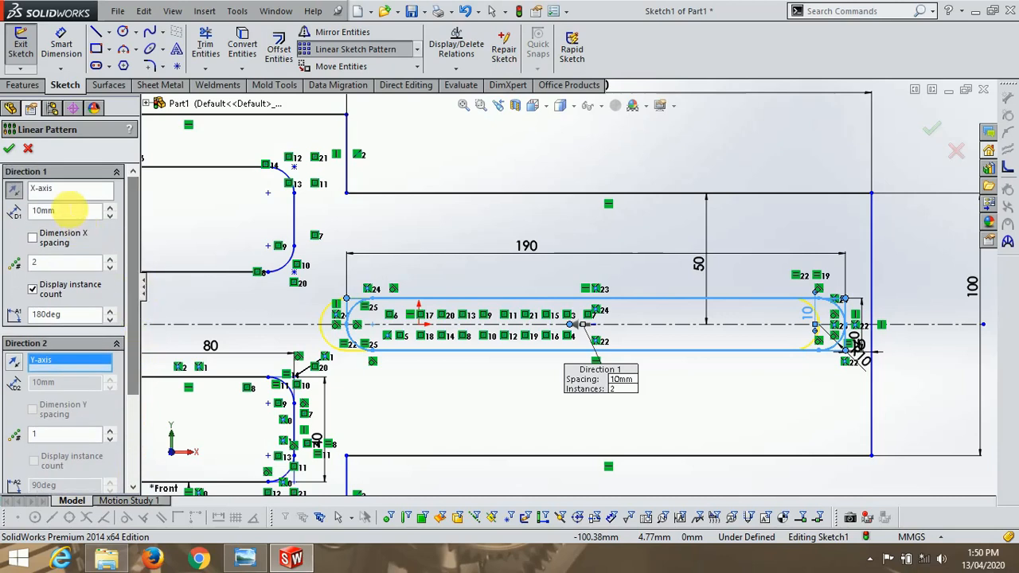
{"action": "left_click", "coordinate": [29, 150]}
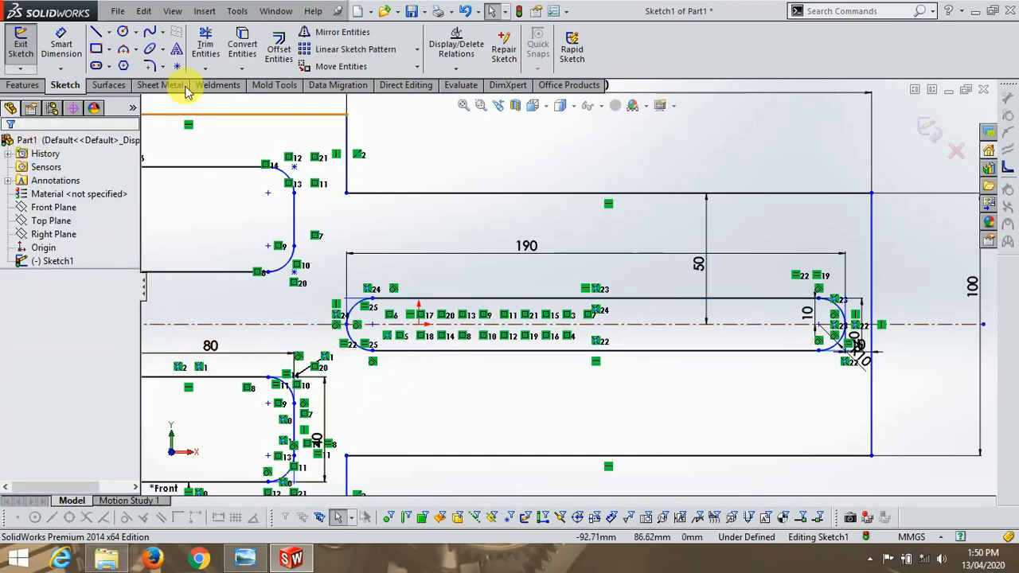
Sketch a horizontal construction centerline about 145 mm long just above the round-ended central slot.
{"action": "left_click", "coordinate": [108, 32]}
{"action": "left_click", "coordinate": [130, 66]}
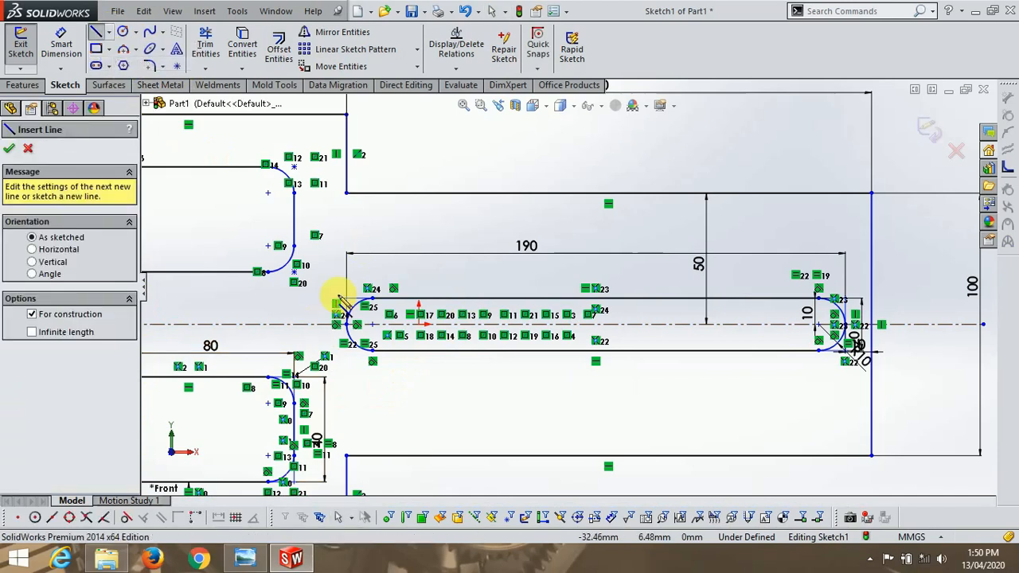
{"action": "left_click", "coordinate": [383, 271]}
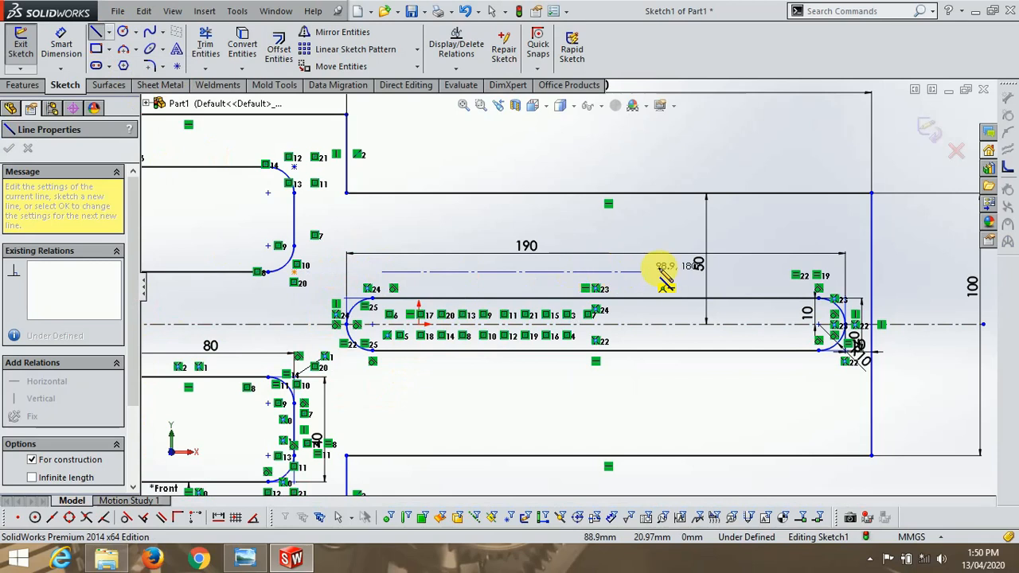
{"action": "left_click", "coordinate": [762, 272]}
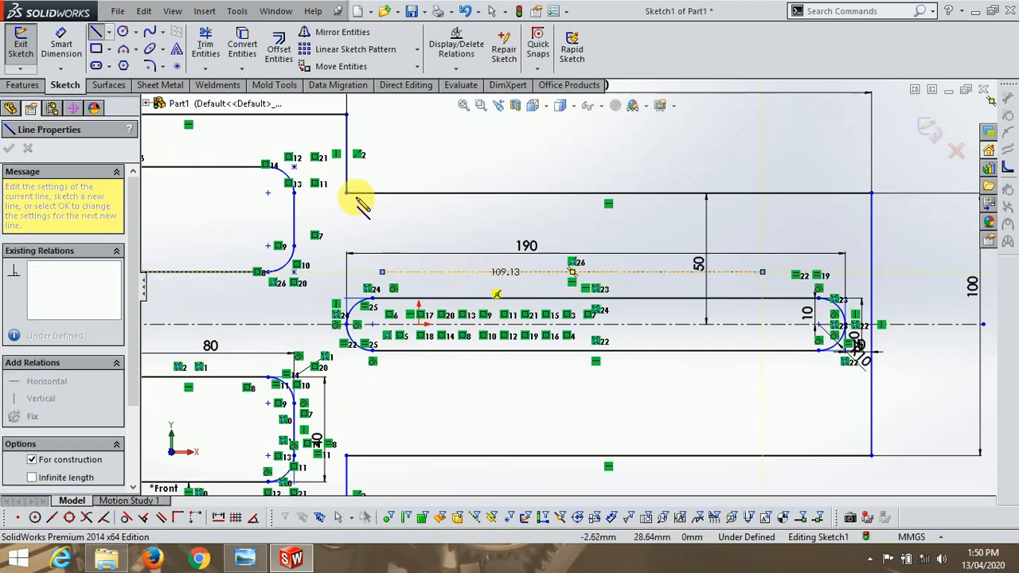
Try to dimension the centerline 10 mm above the slot's top edge as a driving dimension, undo it and delete the centerline.
{"action": "left_click", "coordinate": [61, 47]}
{"action": "left_click", "coordinate": [534, 273]}
{"action": "left_click", "coordinate": [524, 290]}
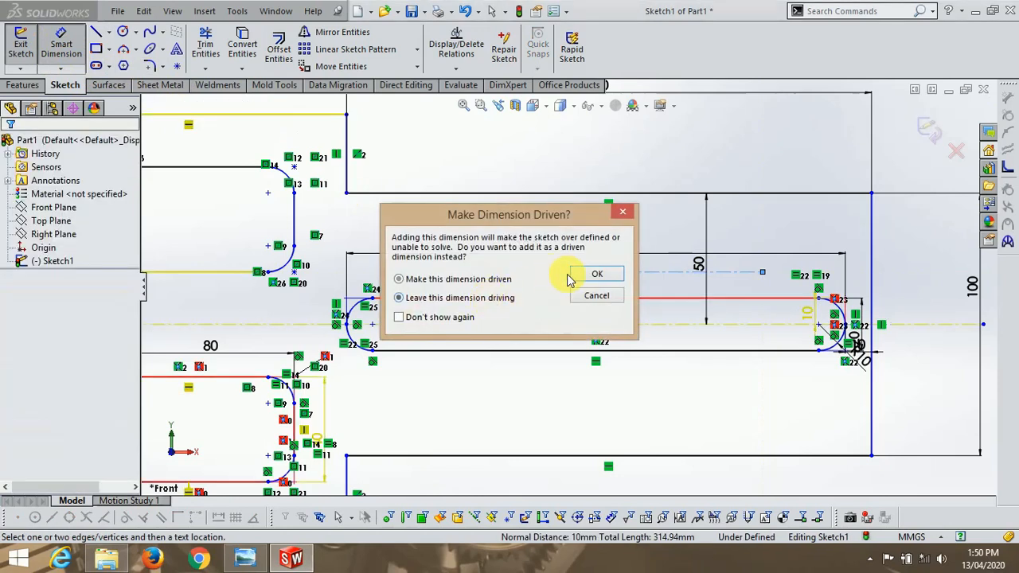
{"action": "left_click", "coordinate": [596, 274]}
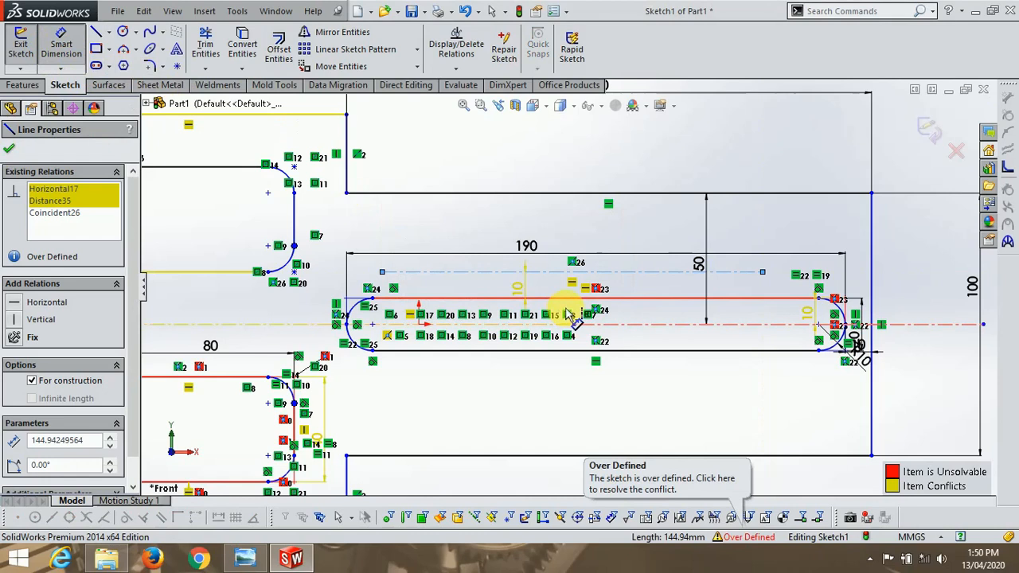
{"action": "key", "text": "ctrl+z"}
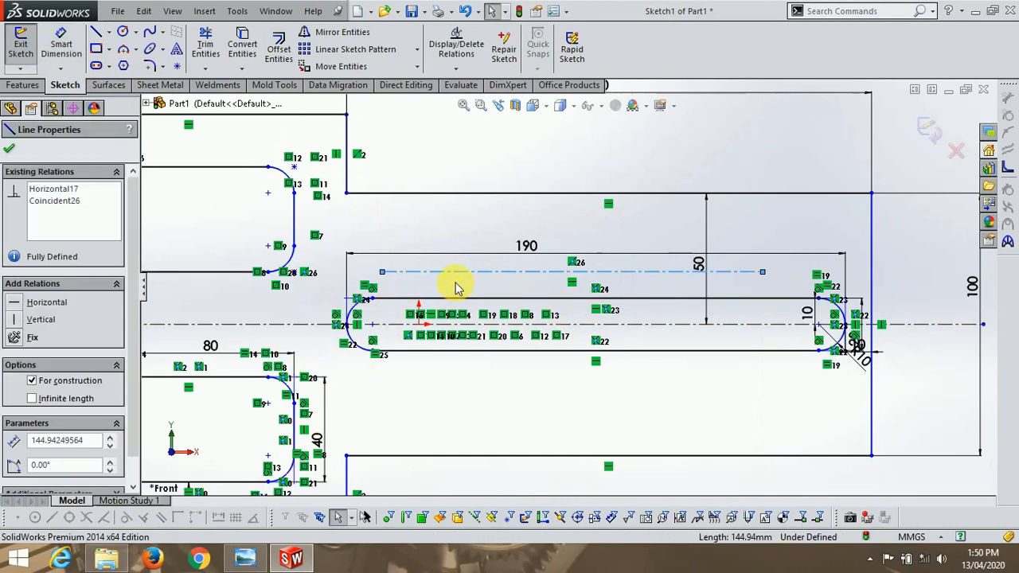
{"action": "key", "text": "Delete"}
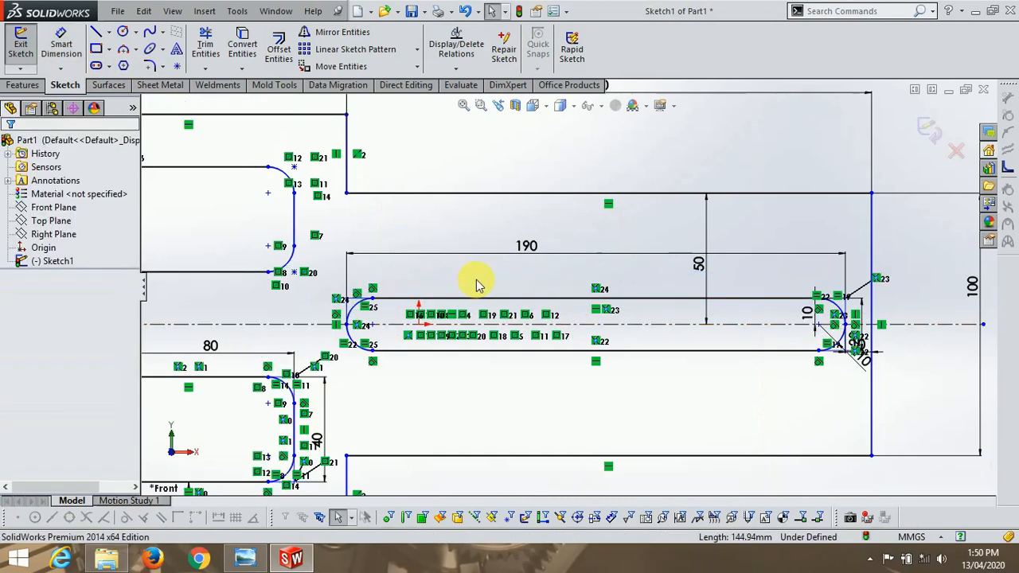
Sketch a horizontal construction centerline about 126 mm long just above the central long slot.
{"action": "left_click", "coordinate": [107, 36]}
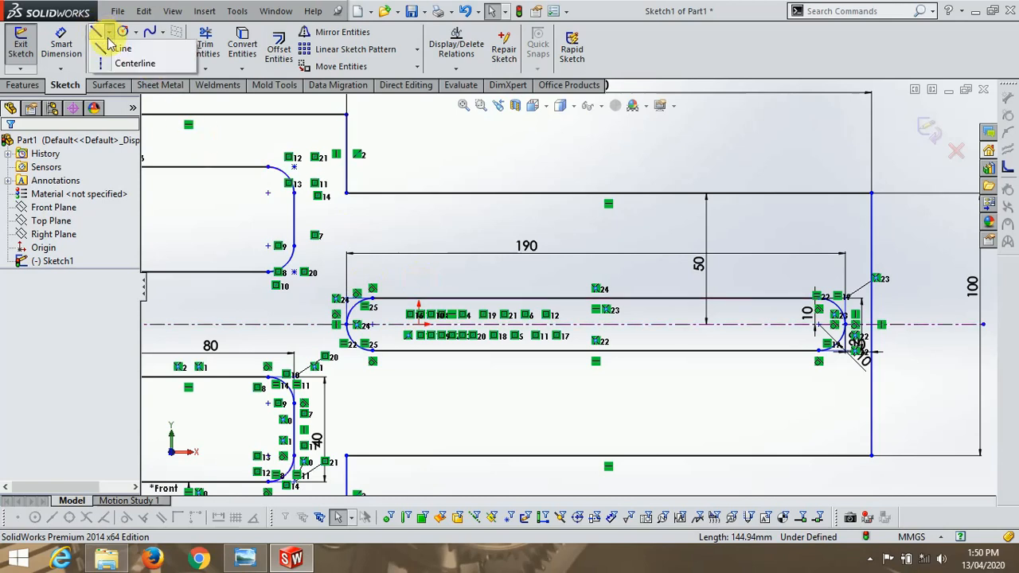
{"action": "left_click", "coordinate": [125, 67]}
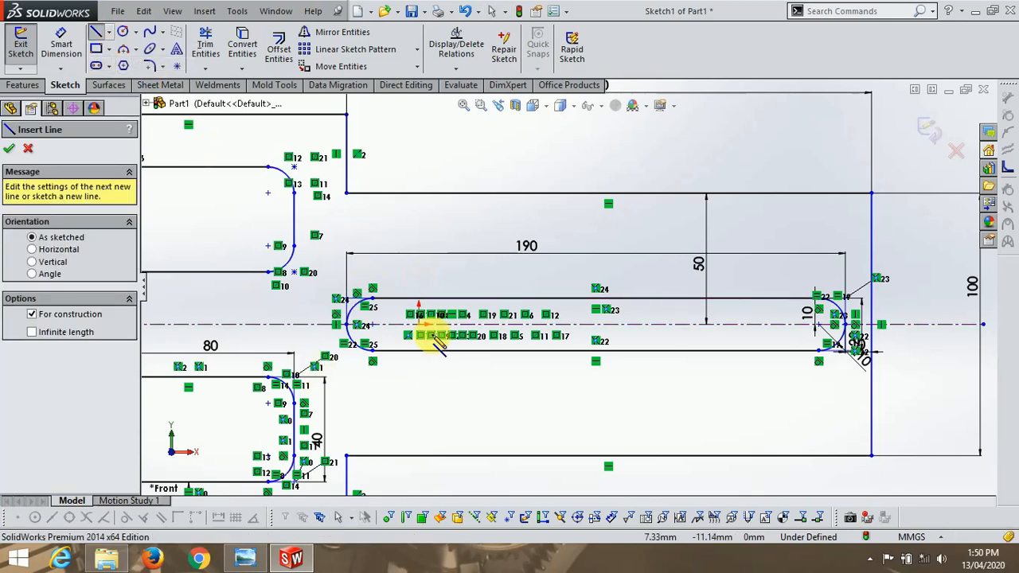
{"action": "left_click", "coordinate": [408, 281]}
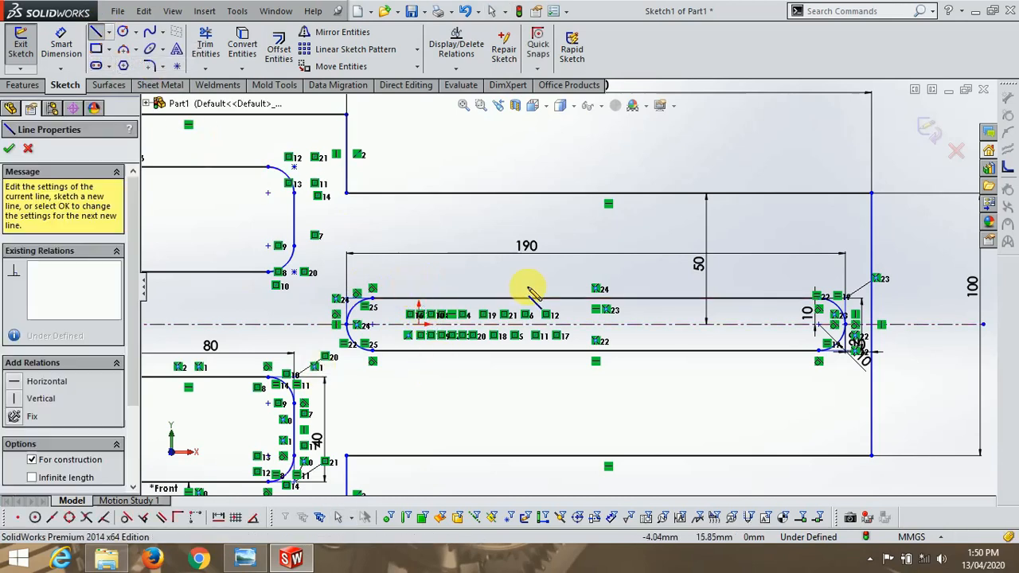
{"action": "left_click", "coordinate": [740, 281]}
{"action": "key", "text": "Escape"}
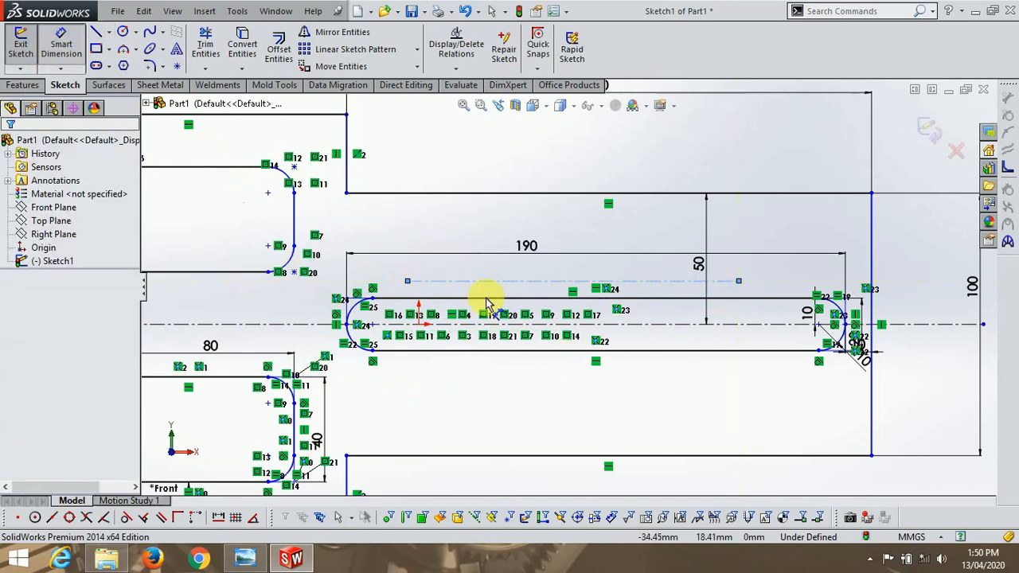
Dimension the new centerline against the central slot's top edge as a doubled distance of 5 mm.
{"action": "left_click", "coordinate": [515, 282]}
{"action": "left_click", "coordinate": [518, 298]}
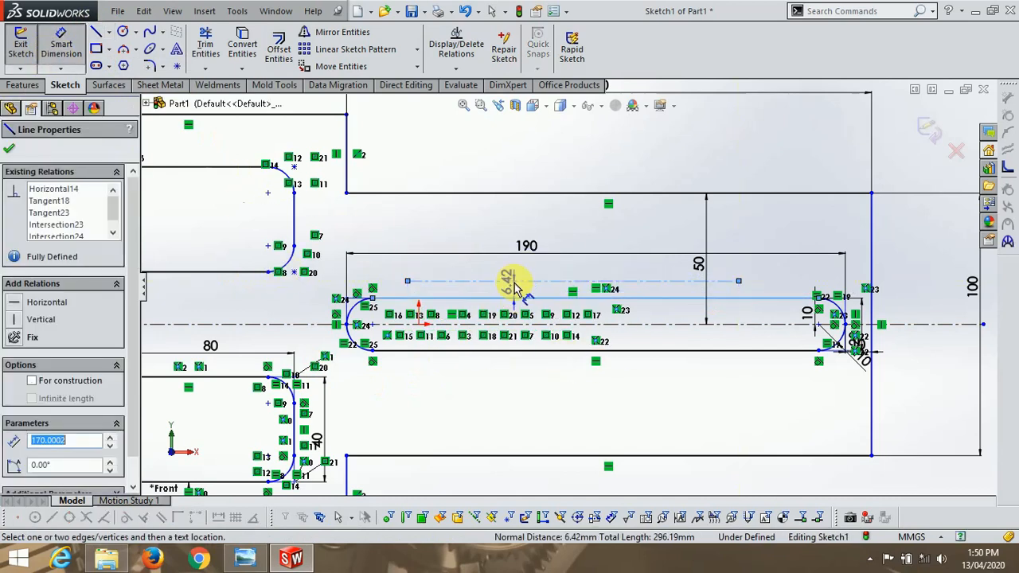
{"action": "left_click", "coordinate": [514, 278]}
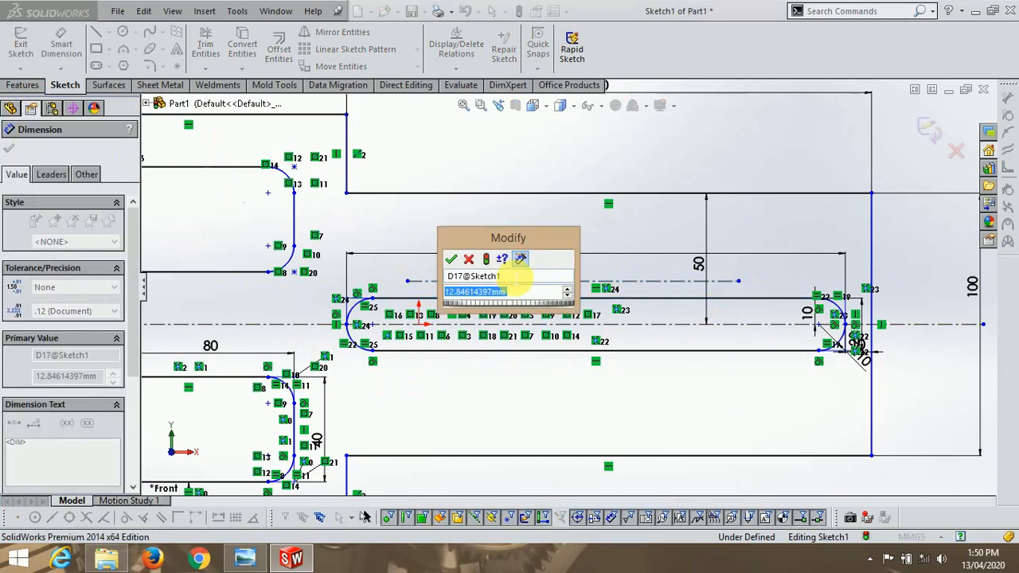
{"action": "type", "text": "5"}
{"action": "key", "text": "Return"}
Mirror the complete central slot about the upper construction centerline, keeping the original as a copy.
{"action": "scroll", "coordinate": [501, 291], "scroll_direction": "down", "scroll_amount": 1}
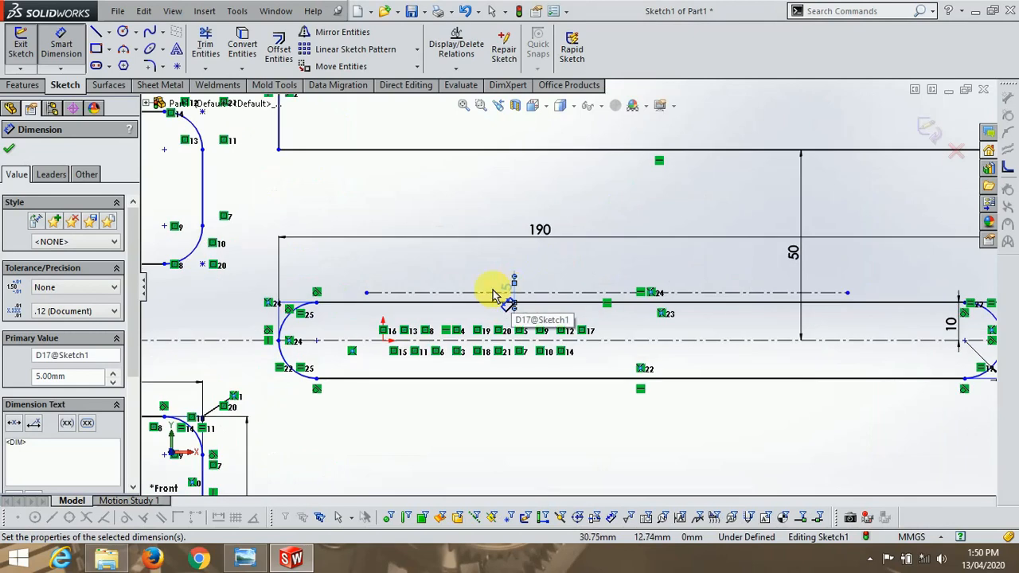
{"action": "scroll", "coordinate": [433, 255], "scroll_direction": "down", "scroll_amount": 1}
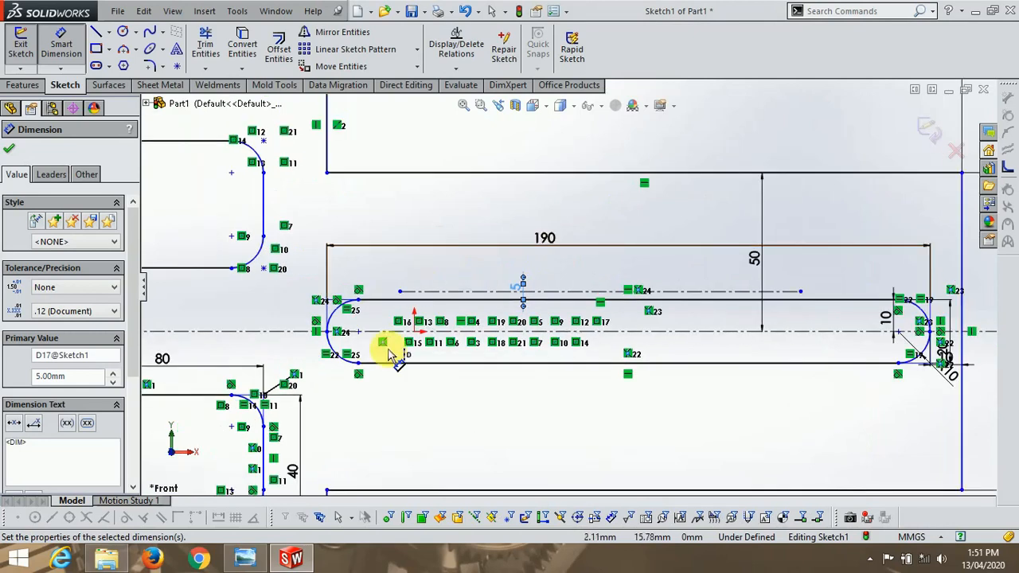
{"action": "left_click", "coordinate": [326, 40]}
{"action": "mouse_move", "coordinate": [283, 290]}
{"action": "left_mouse_down"}
{"action": "mouse_move", "coordinate": [334, 342]}
{"action": "mouse_move", "coordinate": [766, 440]}
{"action": "mouse_move", "coordinate": [941, 407]}
{"action": "left_mouse_up"}
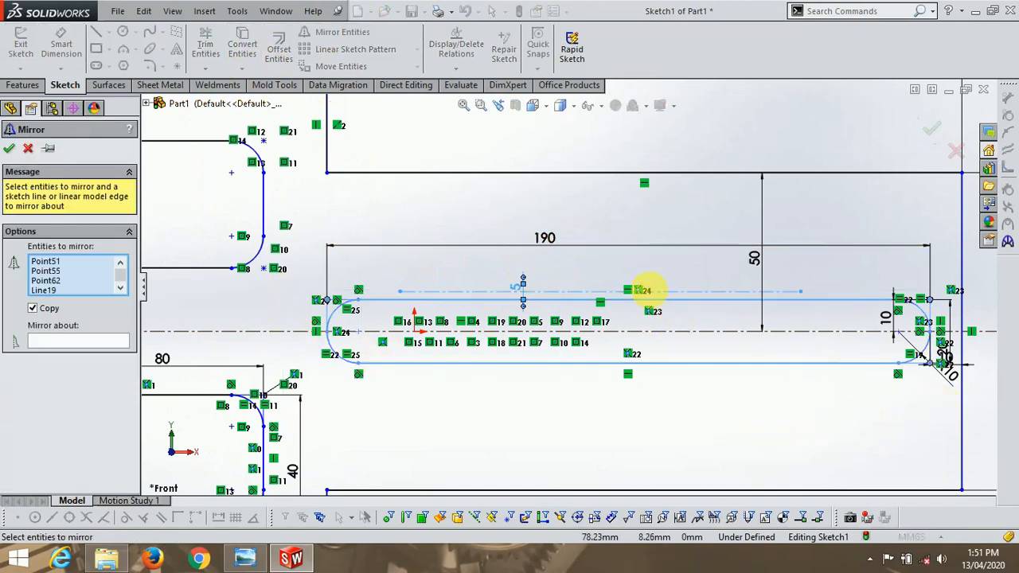
{"action": "left_click", "coordinate": [587, 290]}
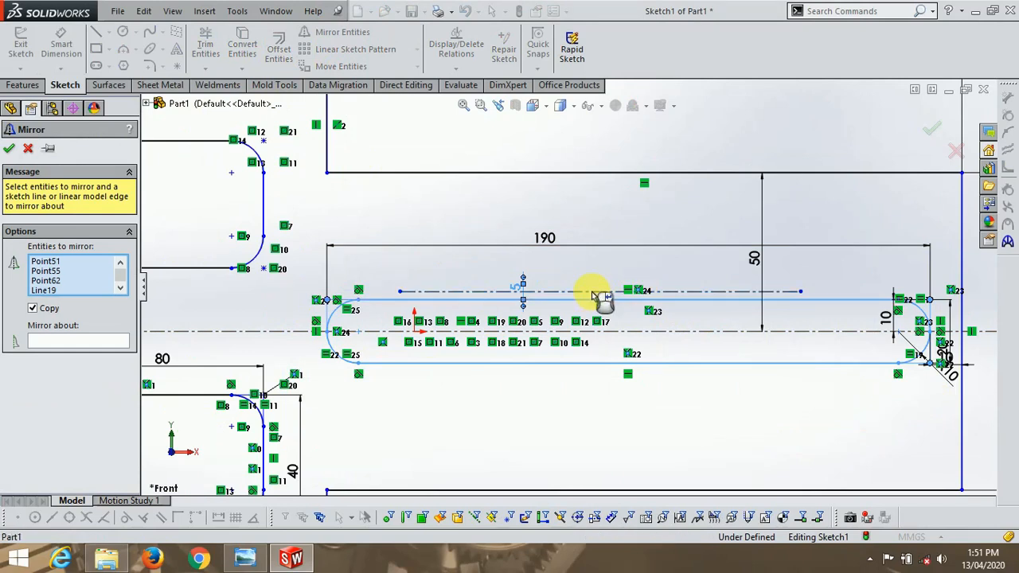
{"action": "left_click", "coordinate": [58, 340]}
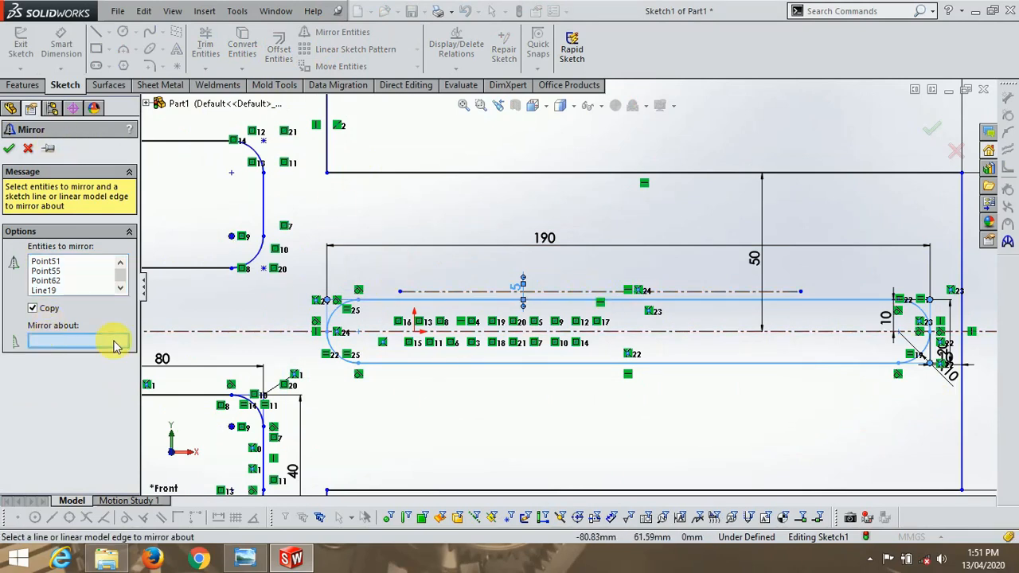
{"action": "left_click", "coordinate": [473, 292]}
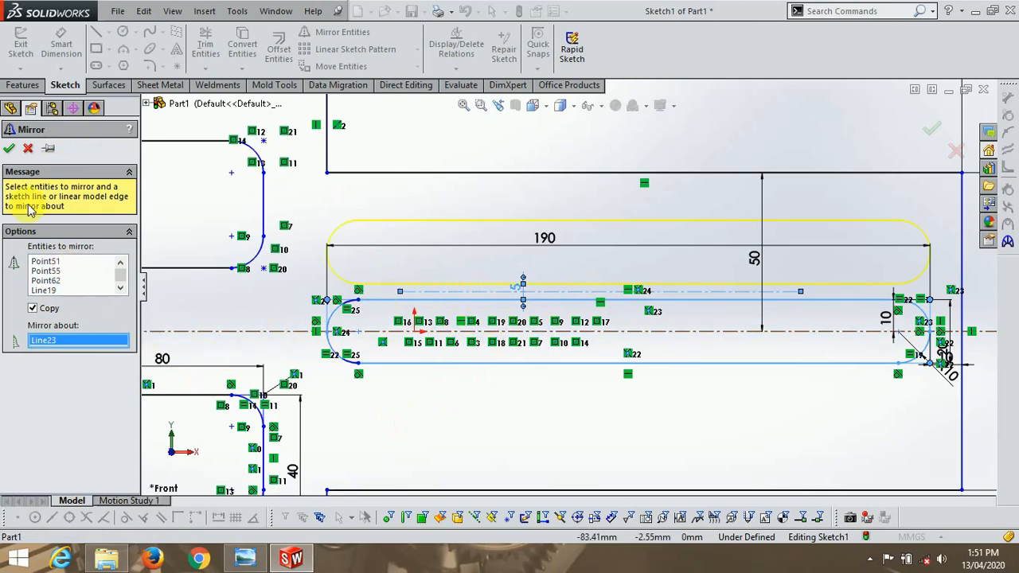
{"action": "left_click", "coordinate": [14, 150]}
Set the doubled-distance dimension between the upper centerline and the central slot to 10 mm.
{"action": "scroll", "coordinate": [519, 291], "scroll_direction": "down", "scroll_amount": 2}
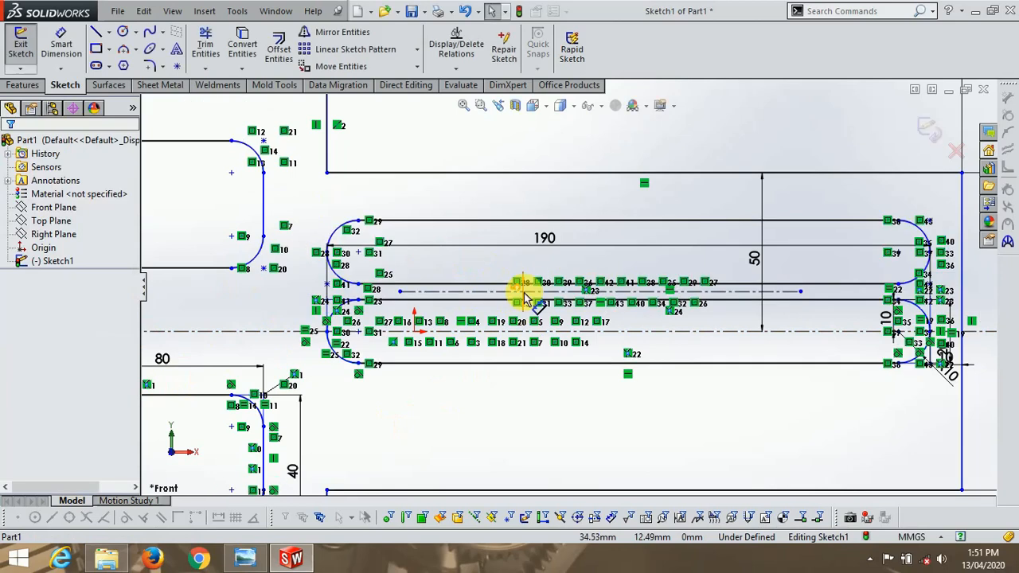
{"action": "double_click", "coordinate": [525, 291]}
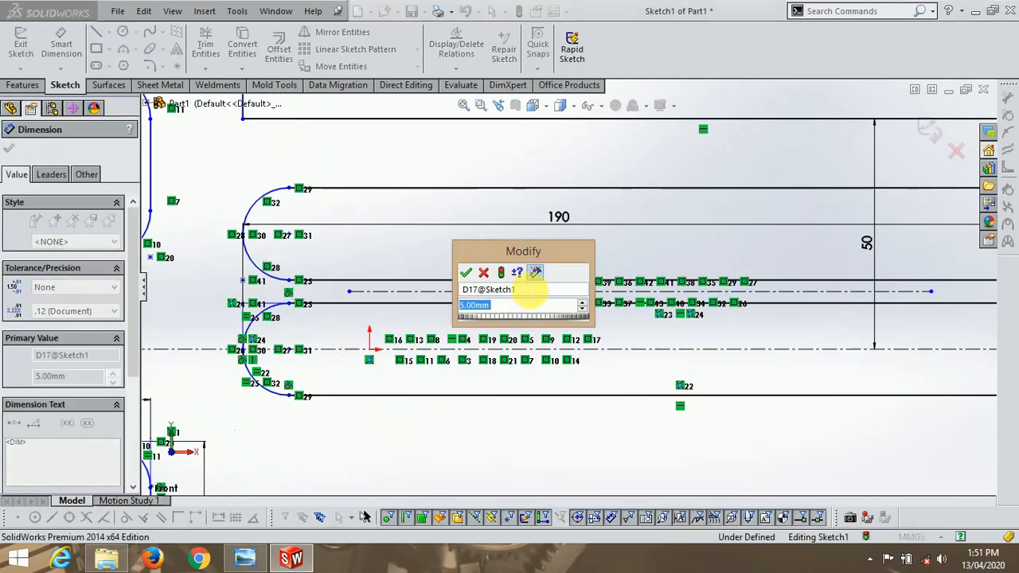
{"action": "type", "text": "10"}
{"action": "key", "text": "Return"}
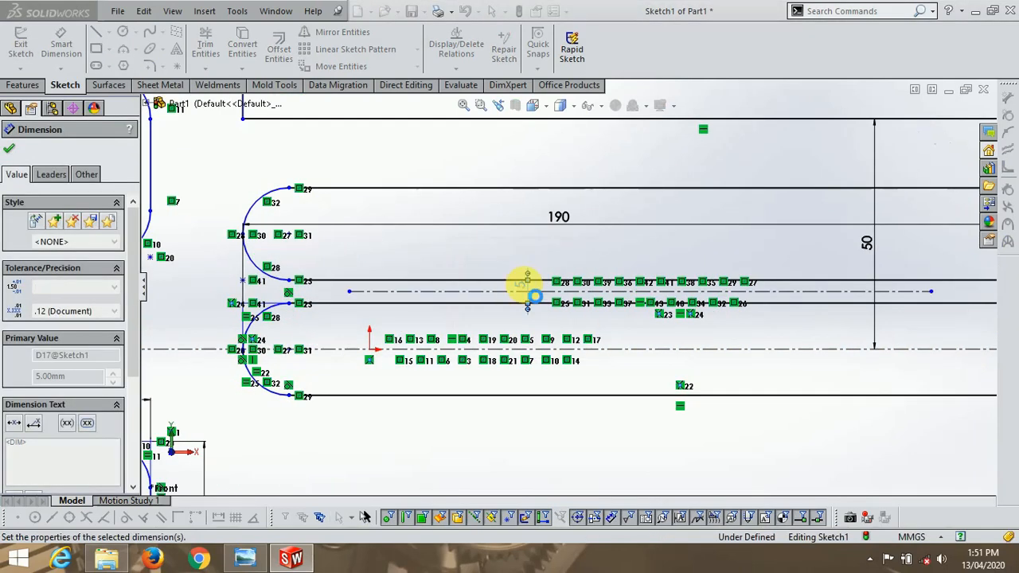
Sketch a second horizontal construction centerline about 137 mm long just below the central slot.
{"action": "scroll", "coordinate": [513, 275], "scroll_direction": "up", "scroll_amount": 2}
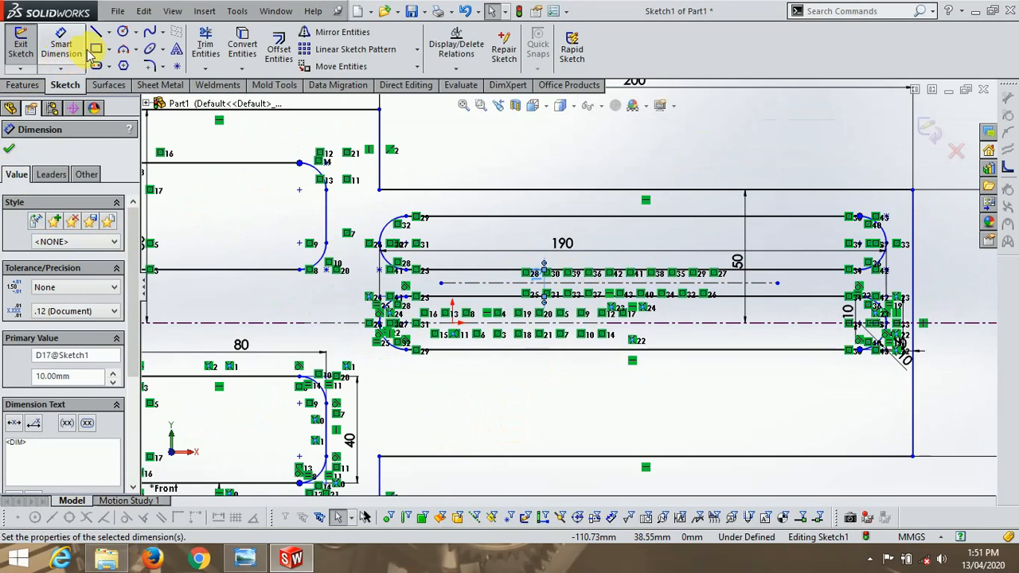
{"action": "left_click", "coordinate": [108, 33]}
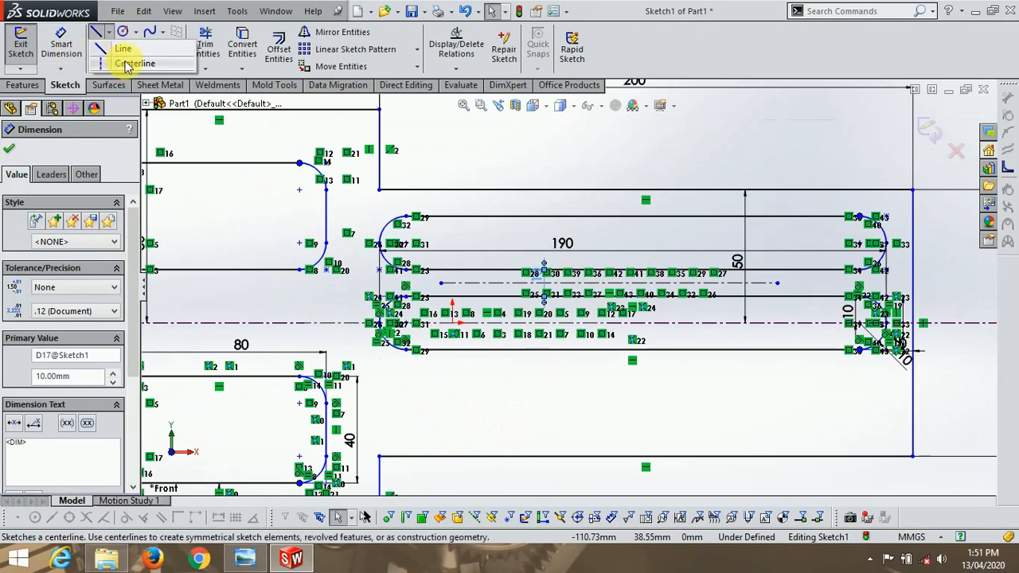
{"action": "left_click", "coordinate": [129, 66]}
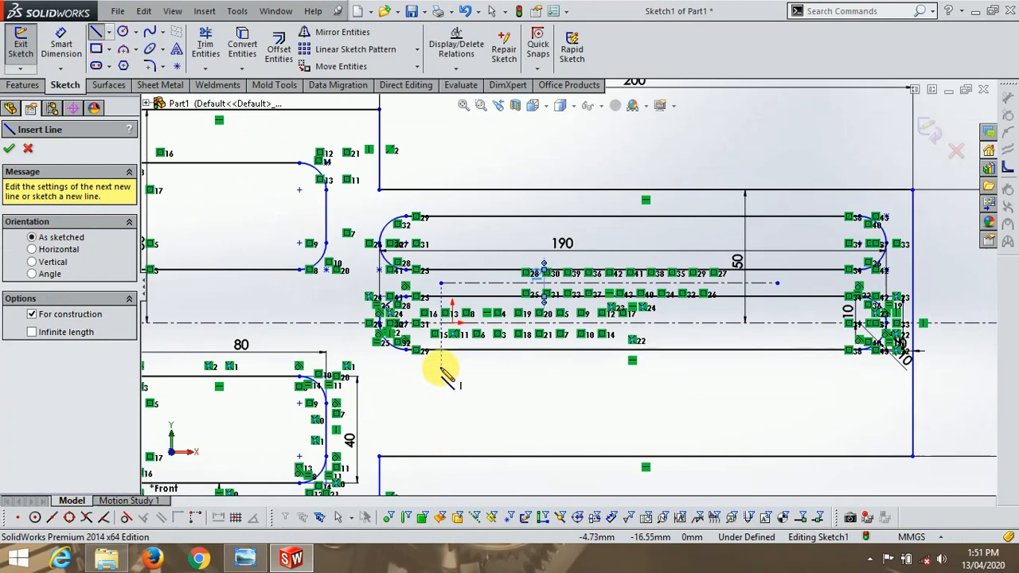
{"action": "left_click", "coordinate": [442, 367]}
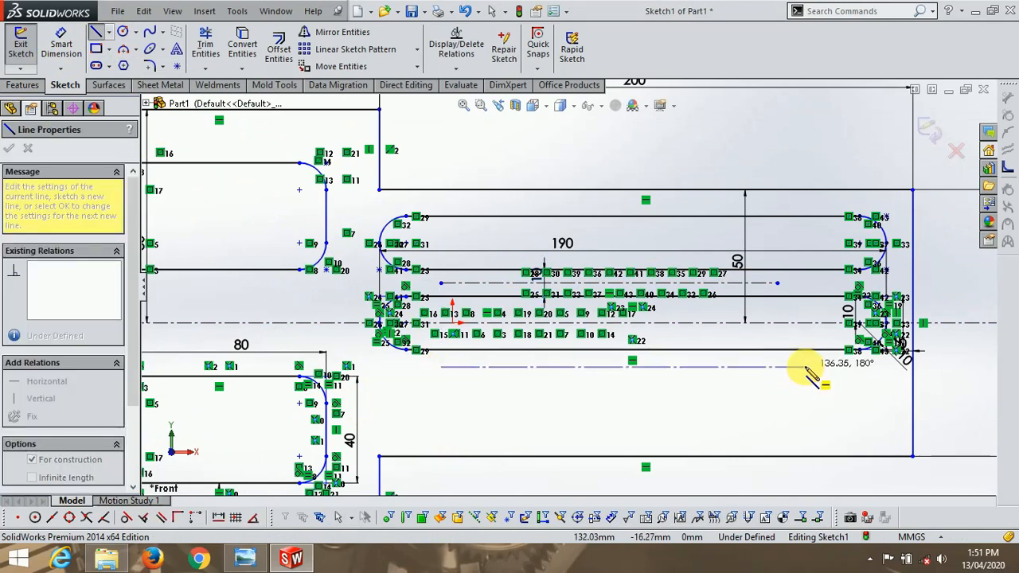
{"action": "left_click", "coordinate": [805, 367]}
Dimension the lower centerline against the central slot's bottom edge as a doubled distance of 10 mm.
{"action": "left_click", "coordinate": [62, 46]}
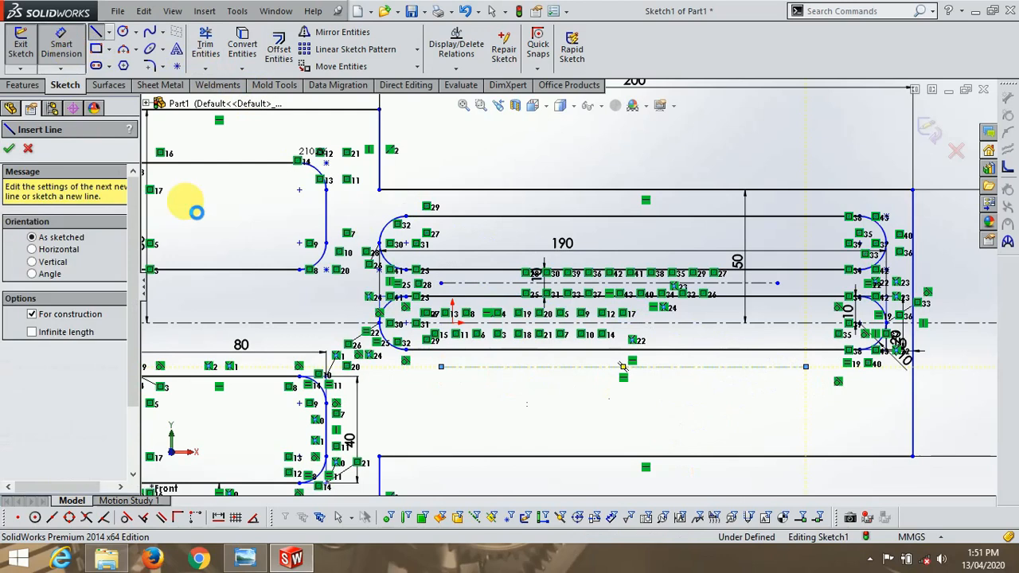
{"action": "left_click", "coordinate": [484, 351]}
{"action": "left_click", "coordinate": [487, 367]}
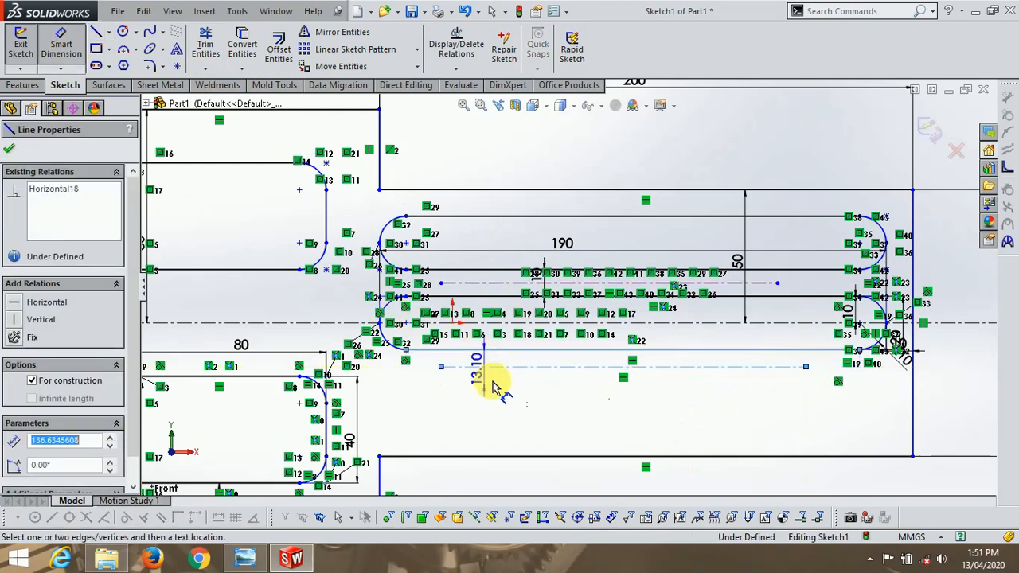
{"action": "left_click", "coordinate": [503, 390]}
{"action": "type", "text": "1"}
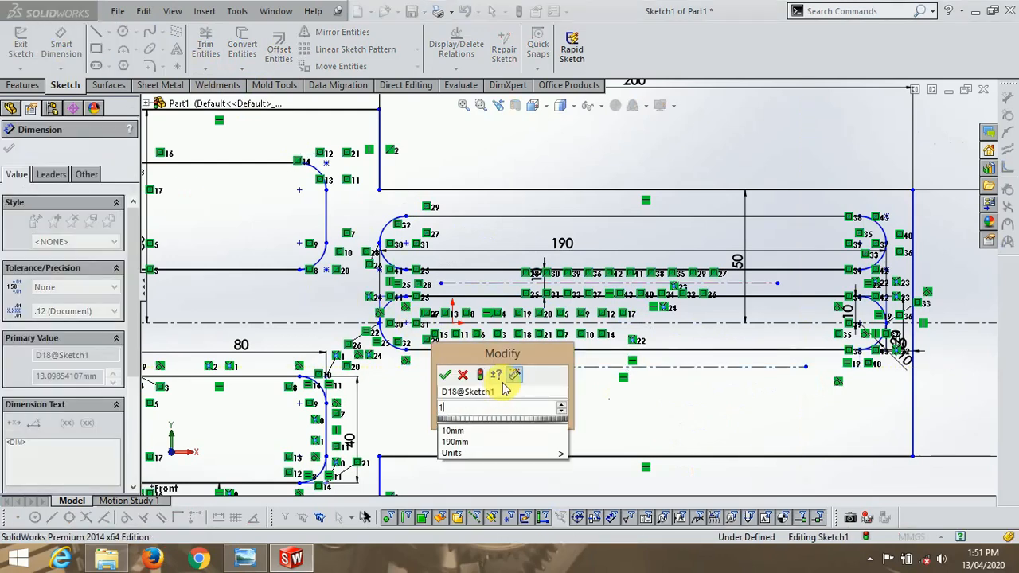
{"action": "type", "text": "0"}
{"action": "key", "text": "Return"}
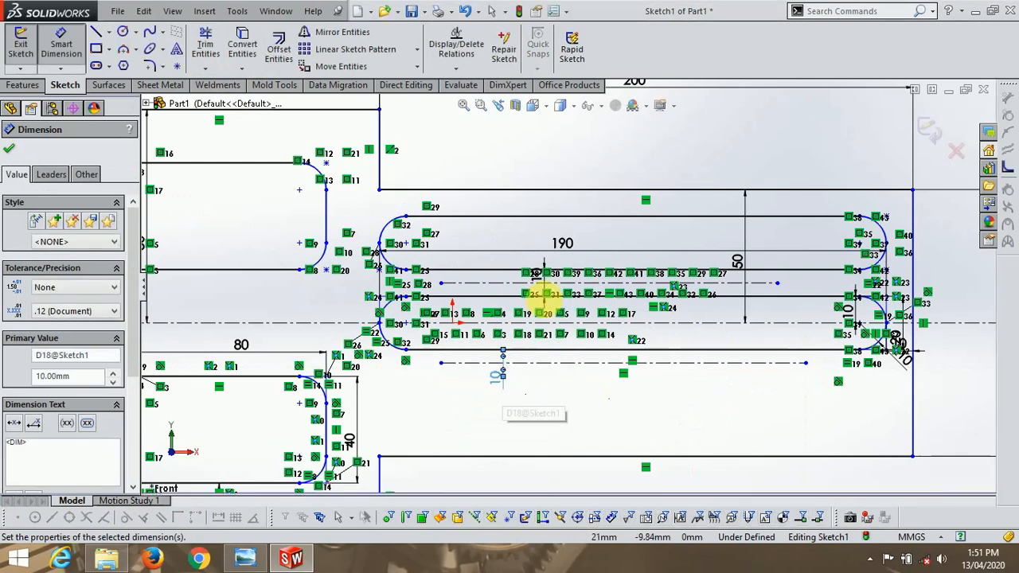
Mirror the central slot about the lower construction centerline to form the third long slot.
{"action": "left_click", "coordinate": [330, 34]}
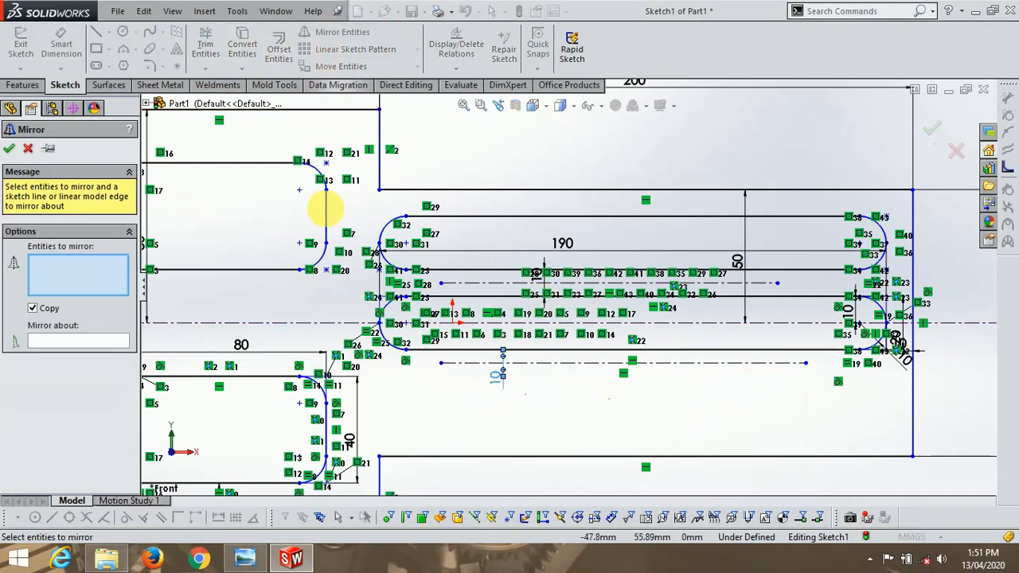
{"action": "mouse_move", "coordinate": [348, 287]}
{"action": "left_mouse_down"}
{"action": "mouse_move", "coordinate": [466, 342]}
{"action": "mouse_move", "coordinate": [712, 377]}
{"action": "mouse_move", "coordinate": [849, 332]}
{"action": "mouse_move", "coordinate": [898, 346]}
{"action": "mouse_move", "coordinate": [903, 358]}
{"action": "mouse_move", "coordinate": [901, 348]}
{"action": "left_mouse_up"}
{"action": "left_click", "coordinate": [68, 352]}
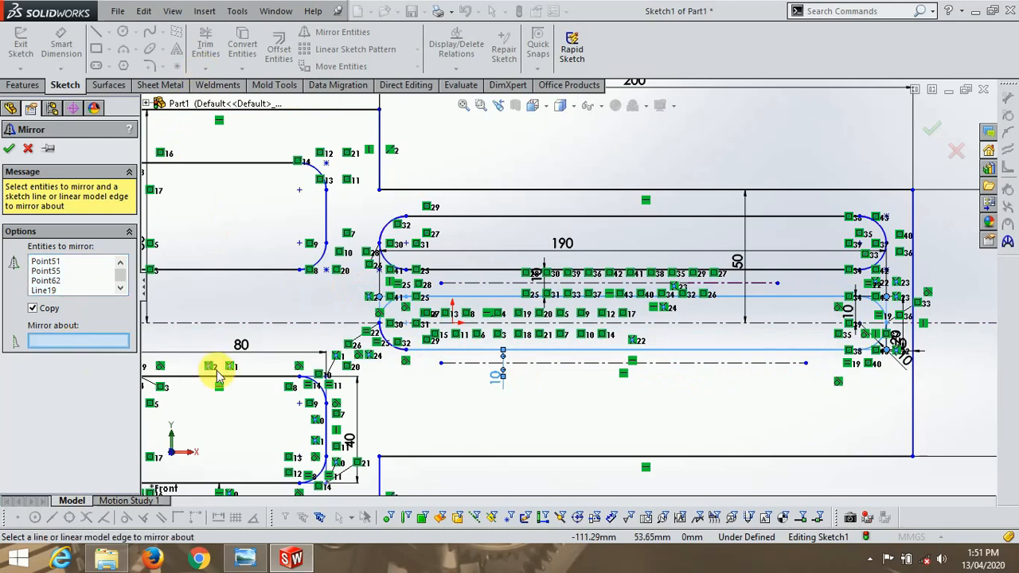
{"action": "left_click", "coordinate": [581, 363]}
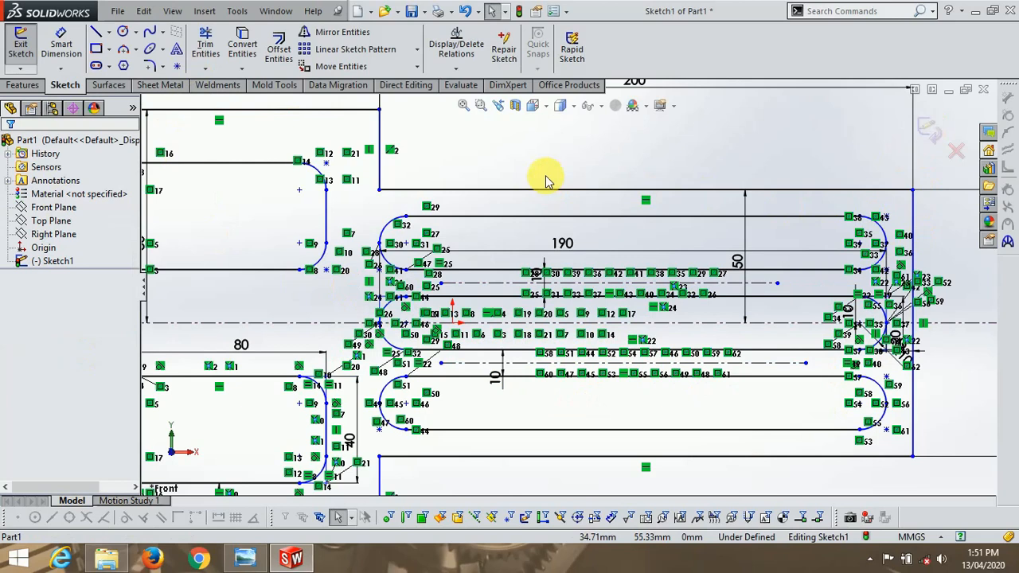
Add 9.9999 mm sketch fillets to the 200 mm arm's upper inner and outer corners, checking the Exercize - 1 reference drawing.
{"action": "left_click", "coordinate": [148, 67]}
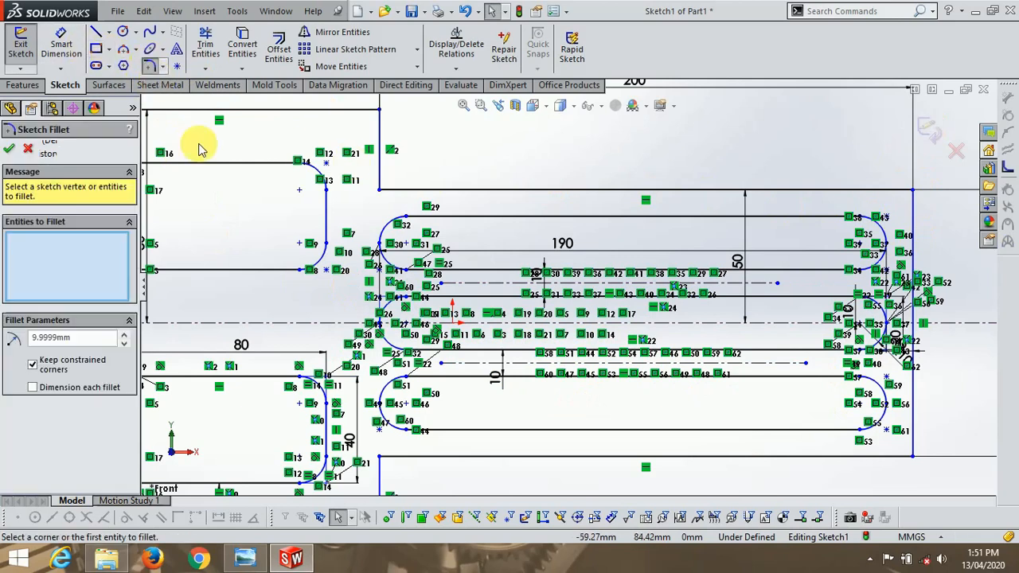
{"action": "left_click", "coordinate": [380, 180]}
{"action": "left_click", "coordinate": [392, 191]}
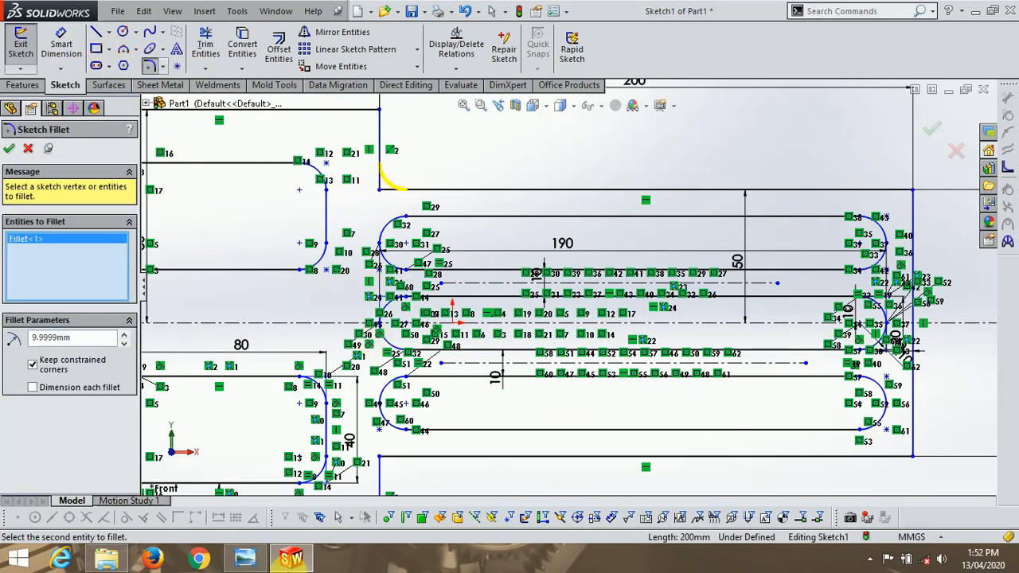
{"action": "left_click", "coordinate": [253, 559]}
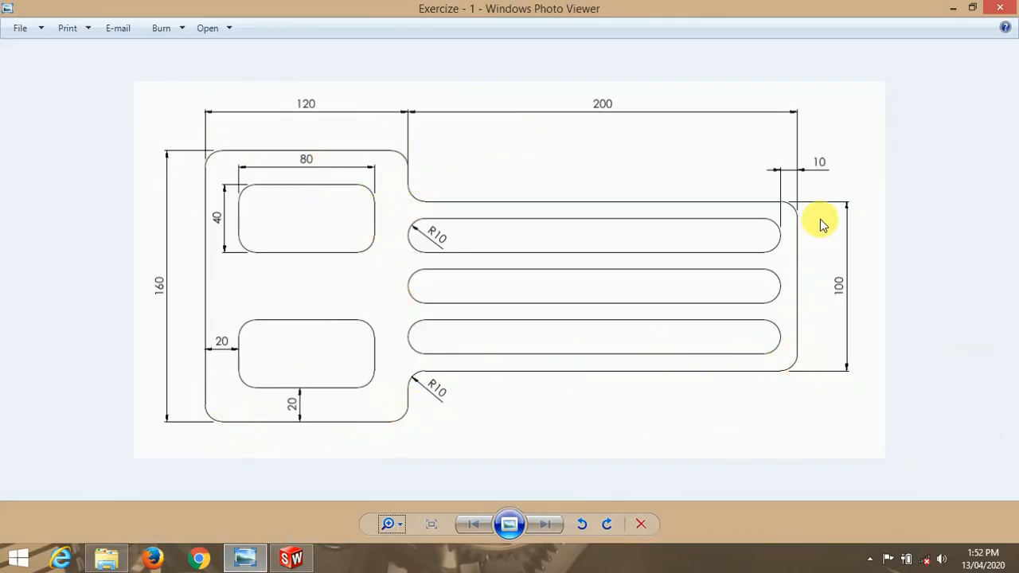
{"action": "left_click", "coordinate": [286, 560]}
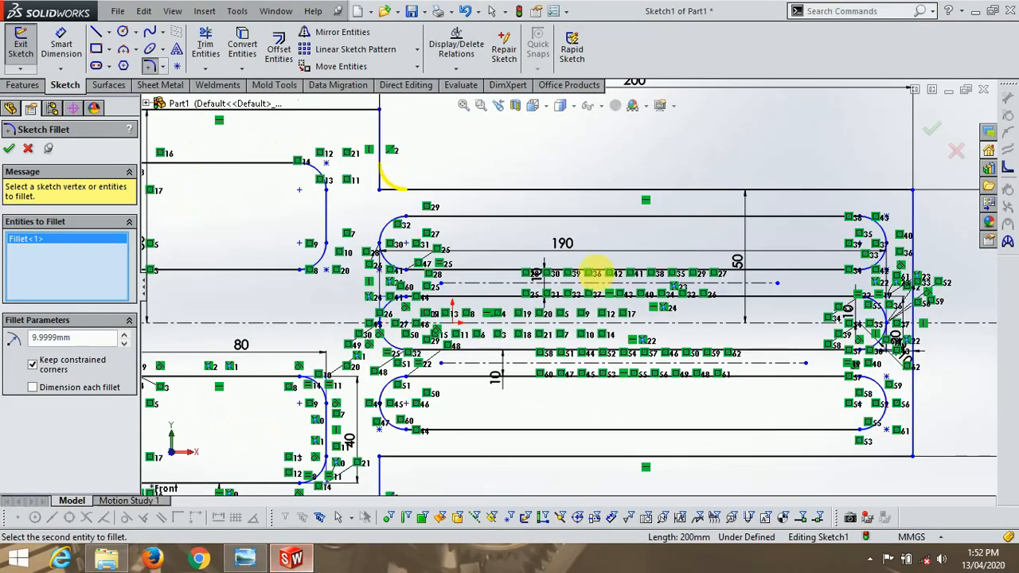
{"action": "left_click", "coordinate": [872, 190]}
{"action": "left_click", "coordinate": [912, 209]}
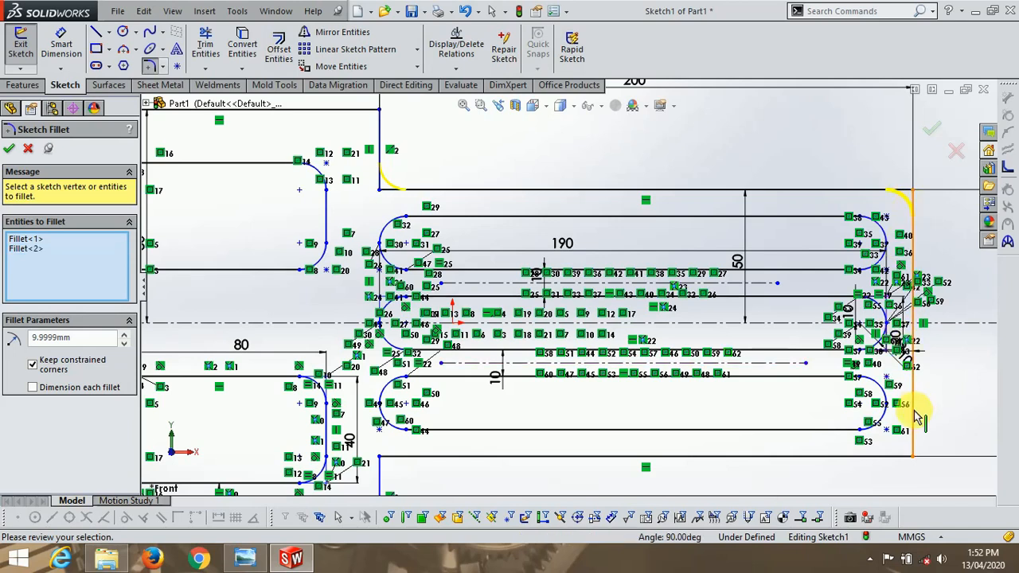
Add 9.9999 mm fillets to the arm's lower outer corner and its lower inner corner at the wide block.
{"action": "left_click", "coordinate": [912, 458]}
{"action": "left_click", "coordinate": [914, 450]}
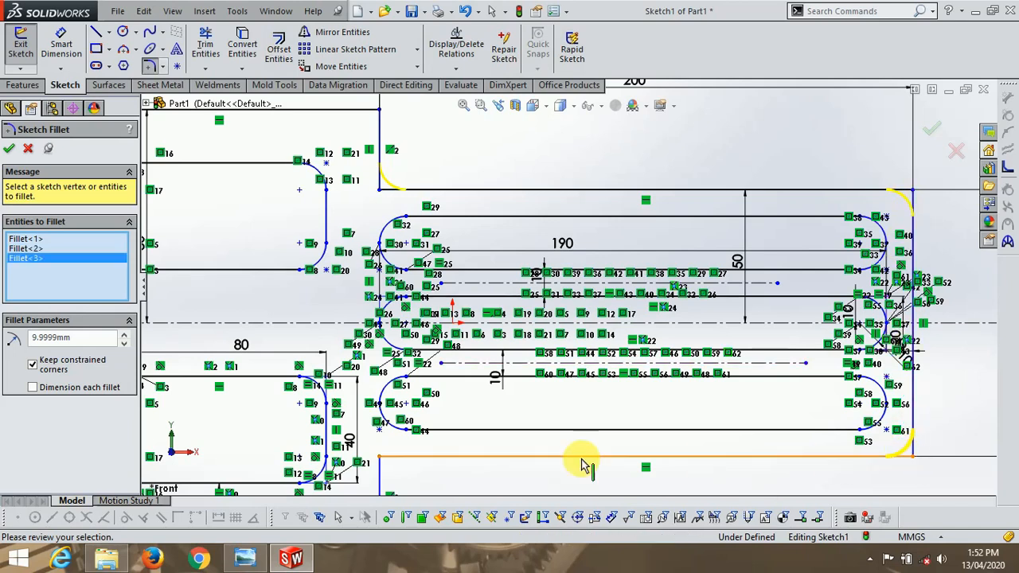
{"action": "left_click", "coordinate": [386, 460]}
{"action": "left_click", "coordinate": [388, 456]}
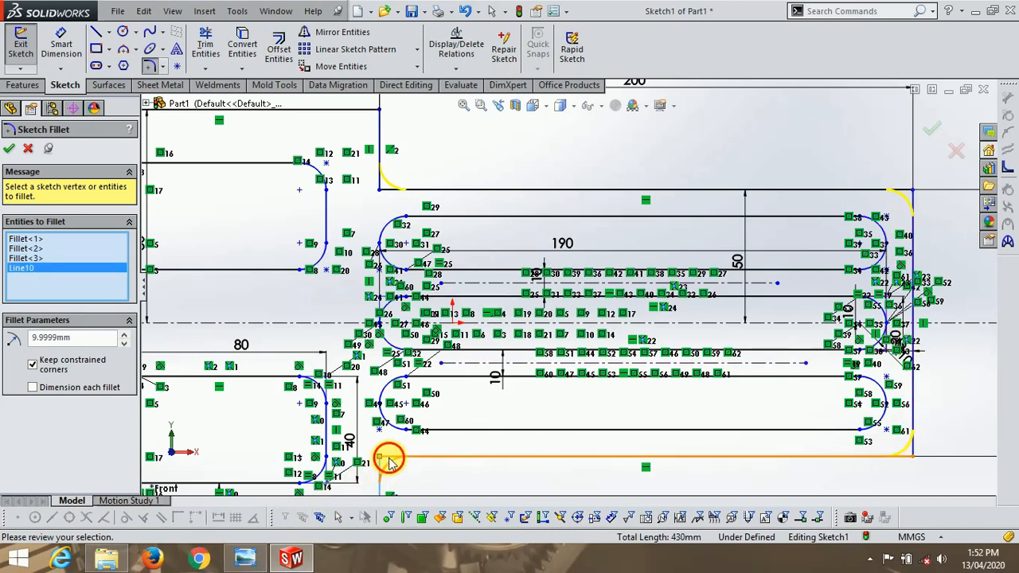
Add 9.9999 mm sketch fillets to the two lower outer corners of the wide block.
{"action": "scroll", "coordinate": [506, 389], "scroll_direction": "up", "scroll_amount": 3}
{"action": "scroll", "coordinate": [461, 425], "scroll_direction": "down", "scroll_amount": 2}
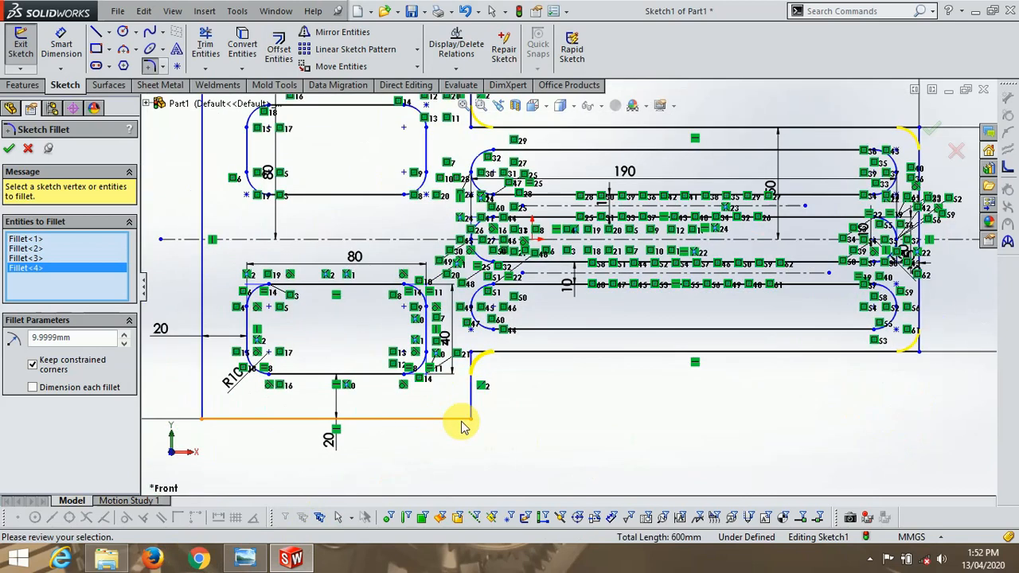
{"action": "left_click", "coordinate": [465, 419]}
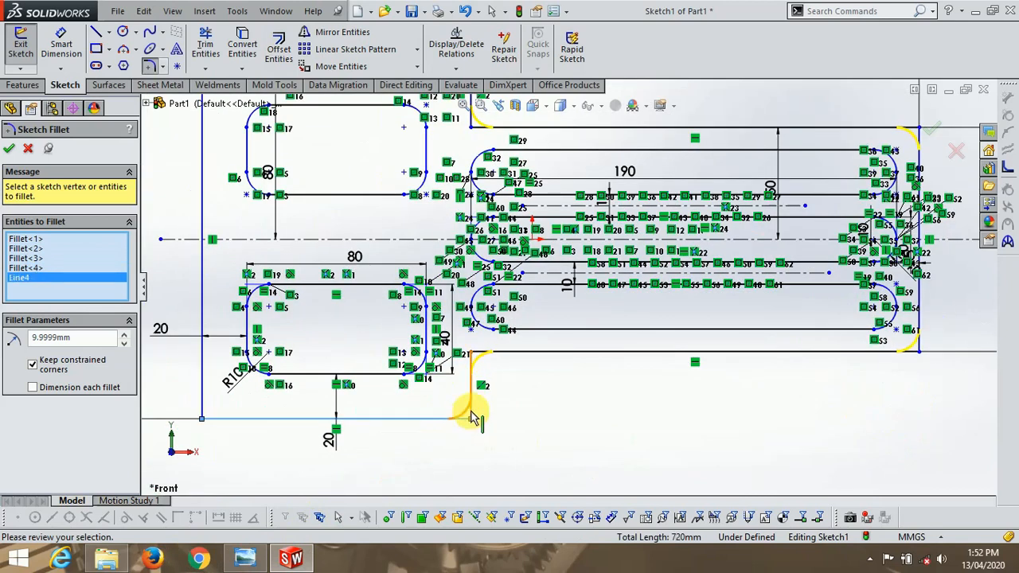
{"action": "left_click", "coordinate": [203, 417]}
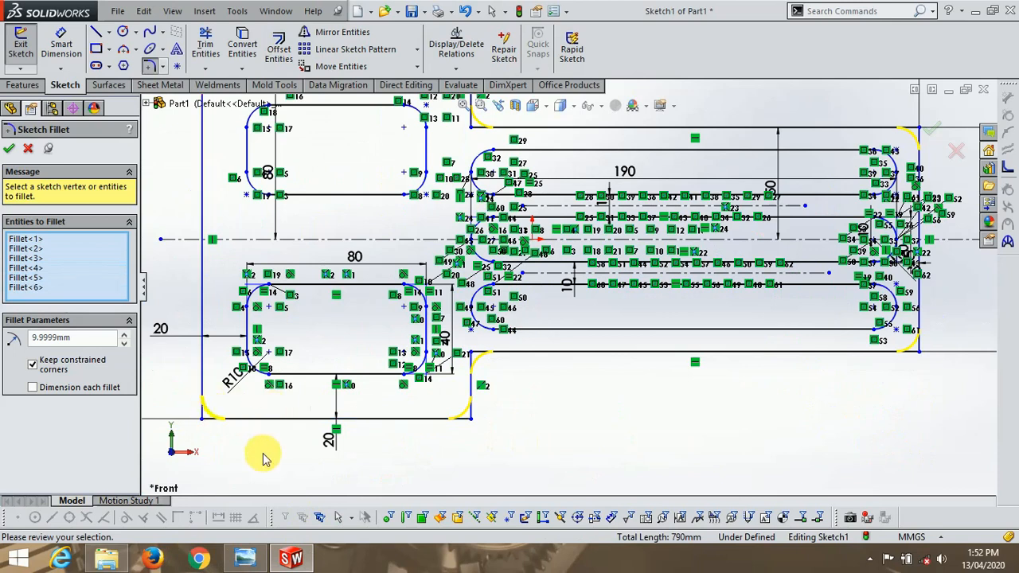
Add 9.9999 mm sketch fillets to the wide block's two upper outer corners and accept all the outline fillets.
{"action": "scroll", "coordinate": [265, 429], "scroll_direction": "up", "scroll_amount": 2}
{"action": "scroll", "coordinate": [351, 147], "scroll_direction": "down", "scroll_amount": 3}
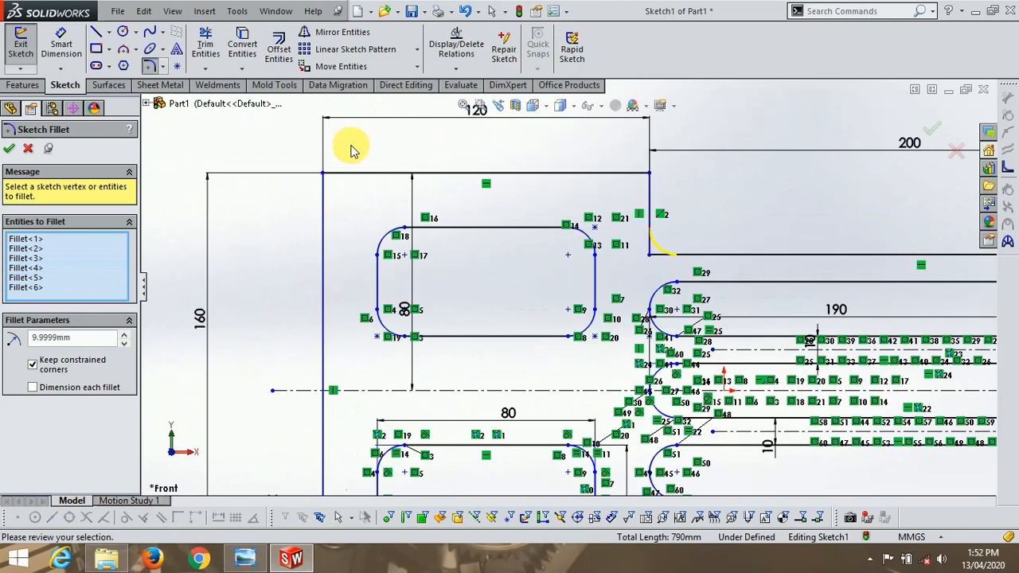
{"action": "left_click", "coordinate": [323, 186]}
{"action": "left_click", "coordinate": [339, 180]}
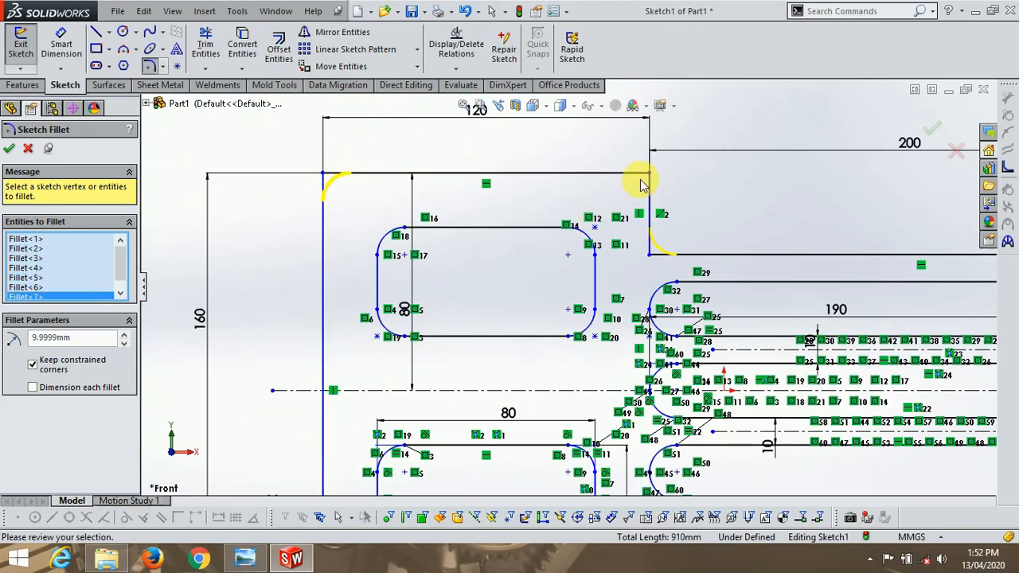
{"action": "left_click", "coordinate": [640, 177]}
{"action": "left_click", "coordinate": [650, 193]}
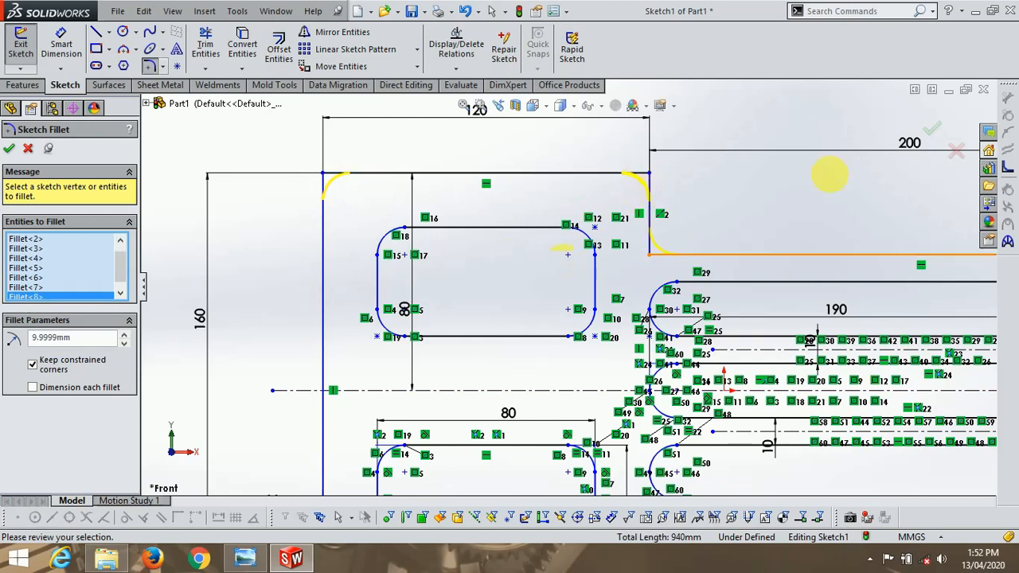
{"action": "left_click", "coordinate": [935, 129]}
{"action": "left_click", "coordinate": [935, 129]}
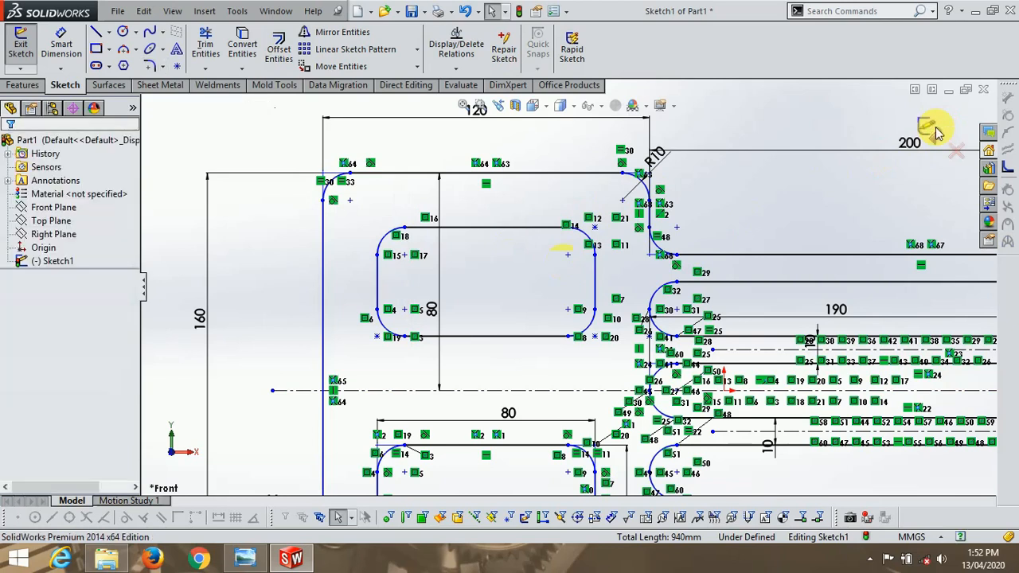
Exit the sketch and inspect the outline, rounded cutouts and slots for clean contours.
{"action": "left_click", "coordinate": [933, 131]}
{"action": "scroll", "coordinate": [569, 255], "scroll_direction": "up", "scroll_amount": 4}
{"action": "middle_click_drag", "start_coordinate": [706, 210], "coordinate": [694, 220]}
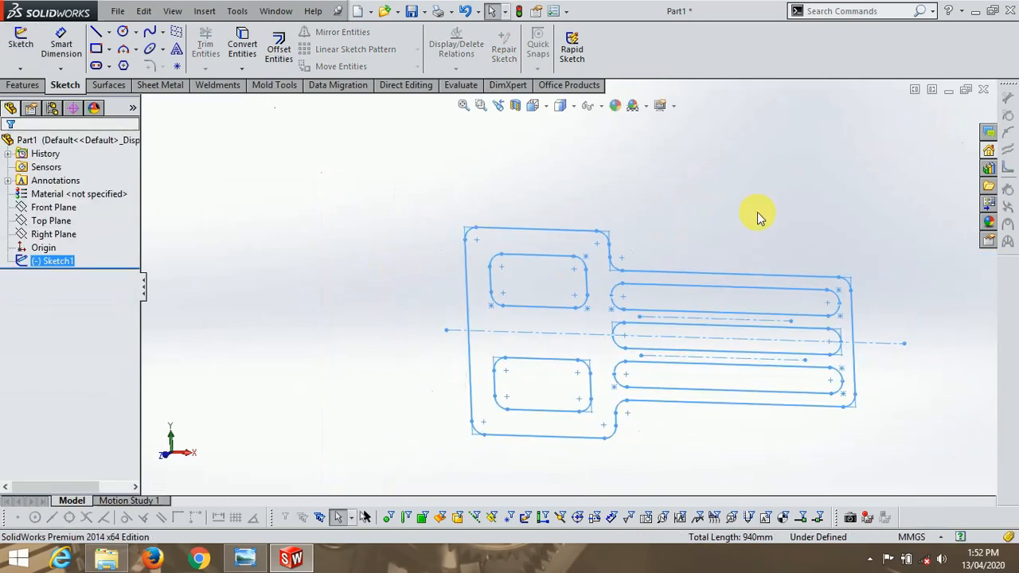
{"action": "scroll", "coordinate": [664, 296], "scroll_direction": "down", "scroll_amount": 10}
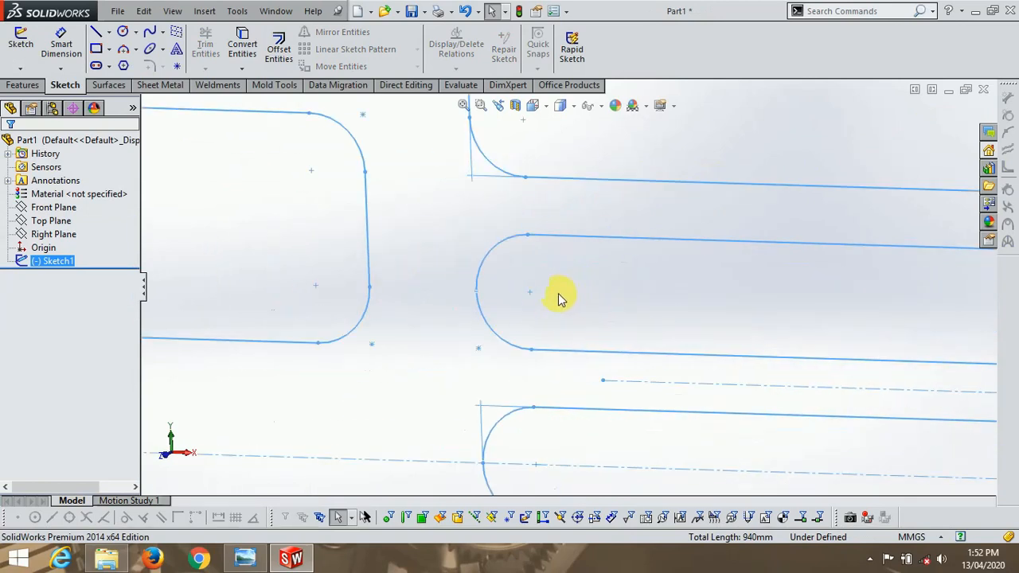
{"action": "scroll", "coordinate": [491, 300], "scroll_direction": "down", "scroll_amount": 6}
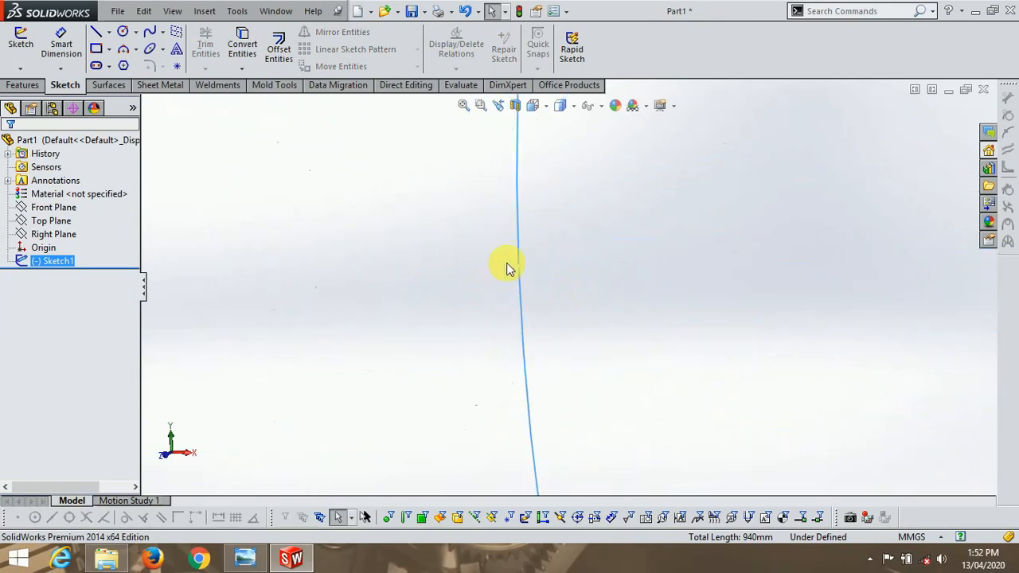
{"action": "scroll", "coordinate": [335, 265], "scroll_direction": "up", "scroll_amount": 12}
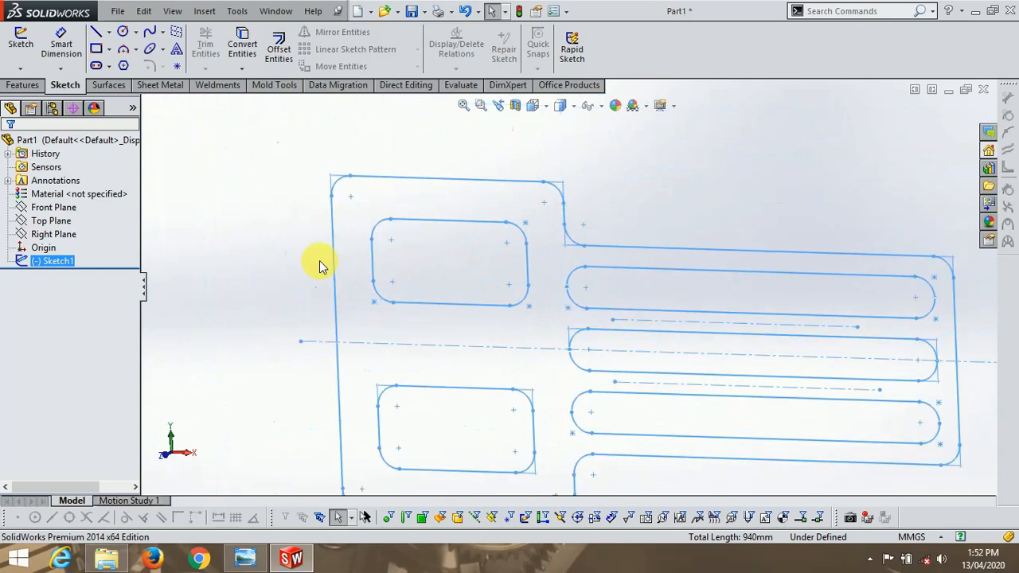
{"action": "scroll", "coordinate": [796, 344], "scroll_direction": "down", "scroll_amount": 3}
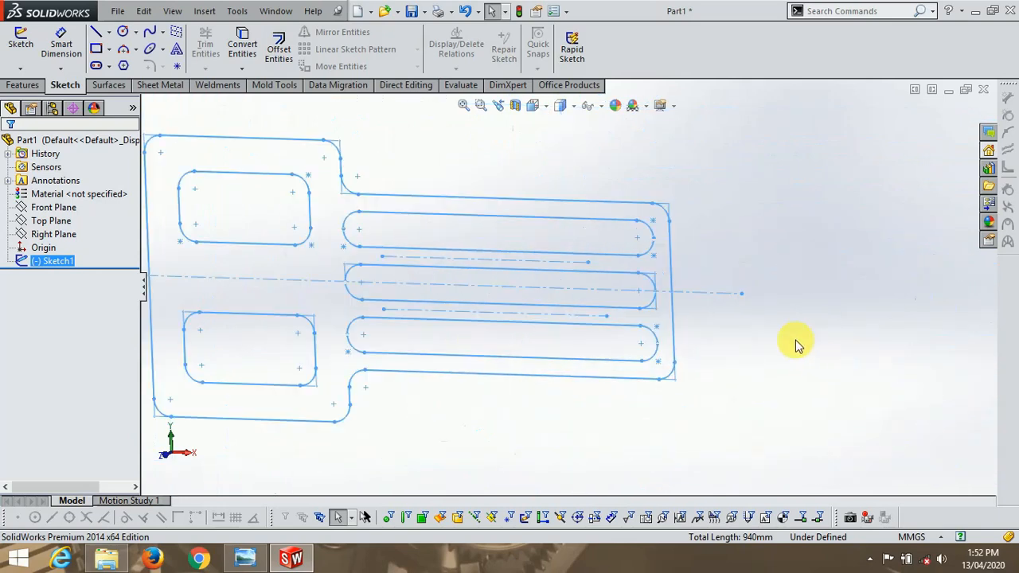
Extrude the sketch as a Blind boss 50 mm deep in the reversed direction.
{"action": "left_click", "coordinate": [22, 85]}
{"action": "left_click", "coordinate": [28, 48]}
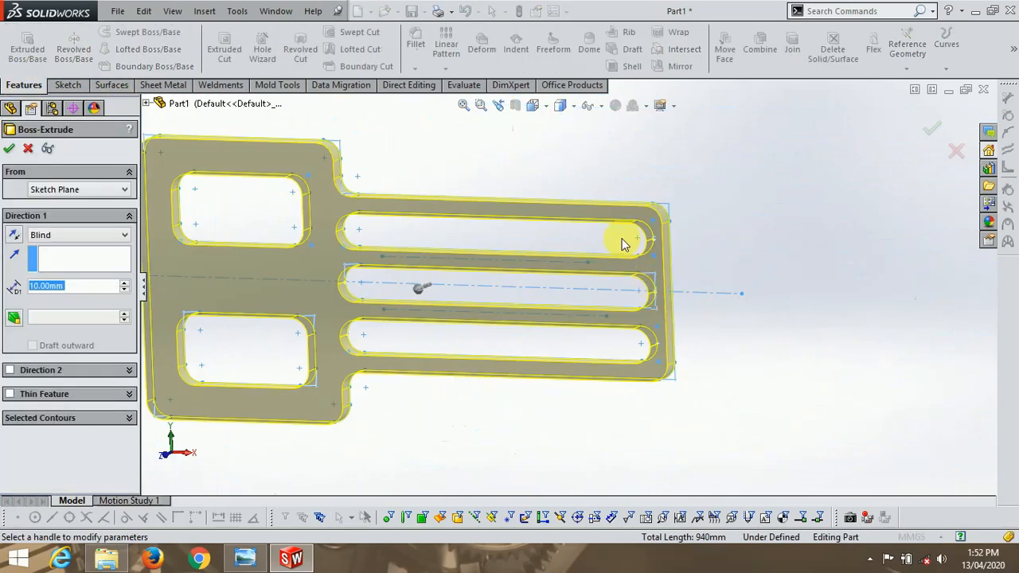
{"action": "middle_click_drag", "start_coordinate": [645, 287], "coordinate": [478, 318]}
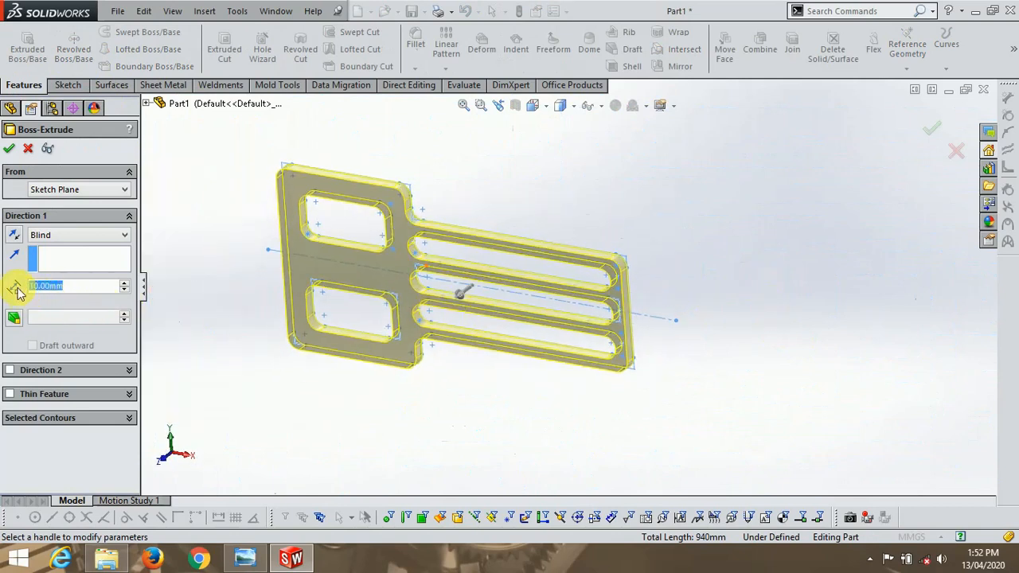
{"action": "type", "text": "25"}
{"action": "key", "text": "Return"}
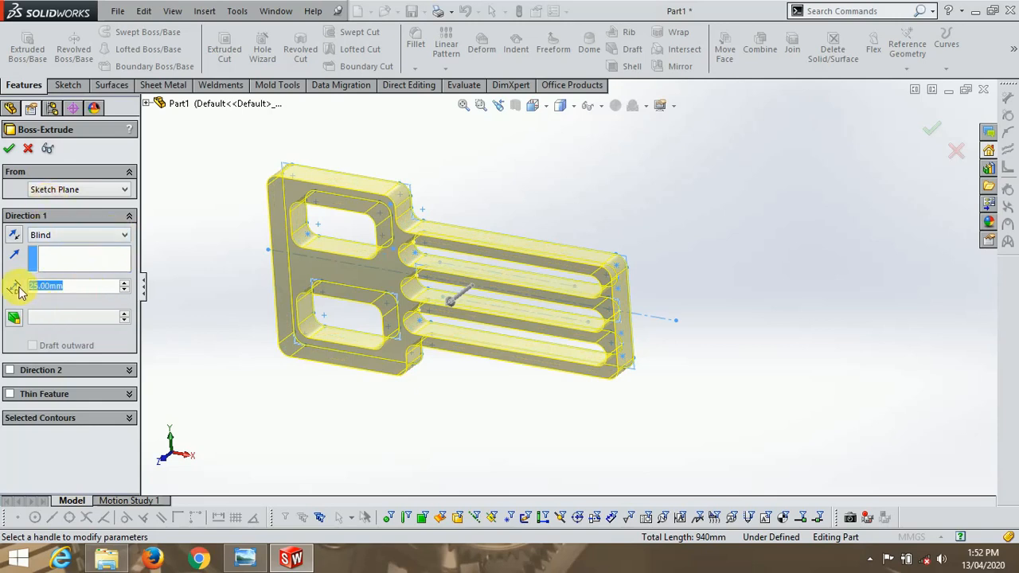
{"action": "type", "text": "50"}
{"action": "key", "text": "Return"}
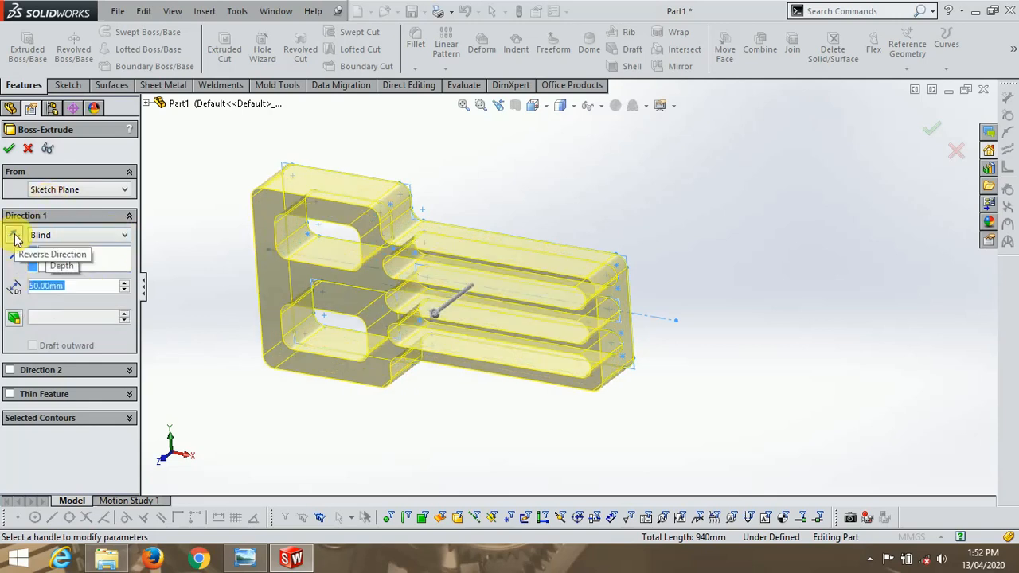
{"action": "left_click", "coordinate": [14, 239]}
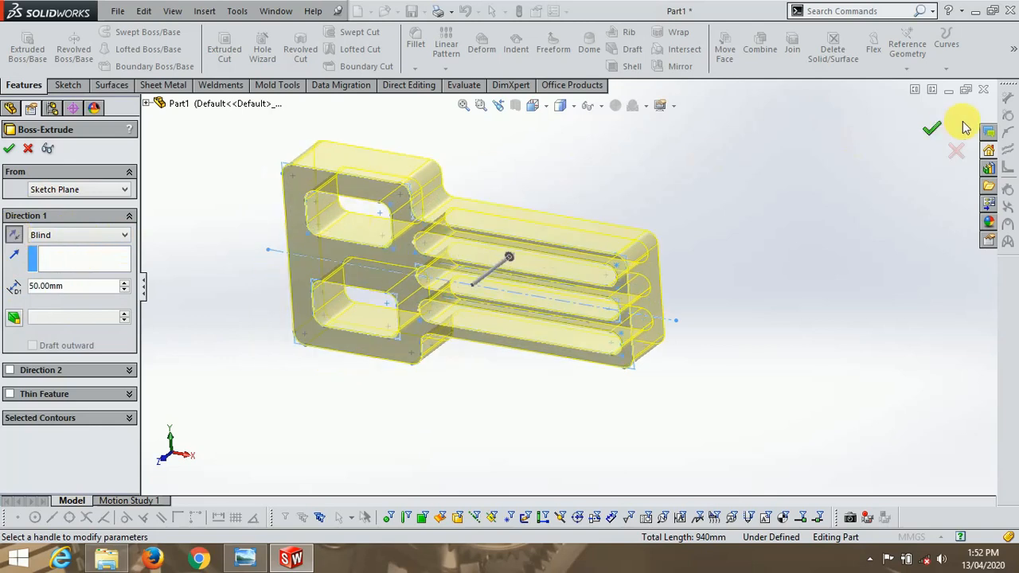
{"action": "scroll", "coordinate": [491, 167], "scroll_direction": "down", "scroll_amount": 2}
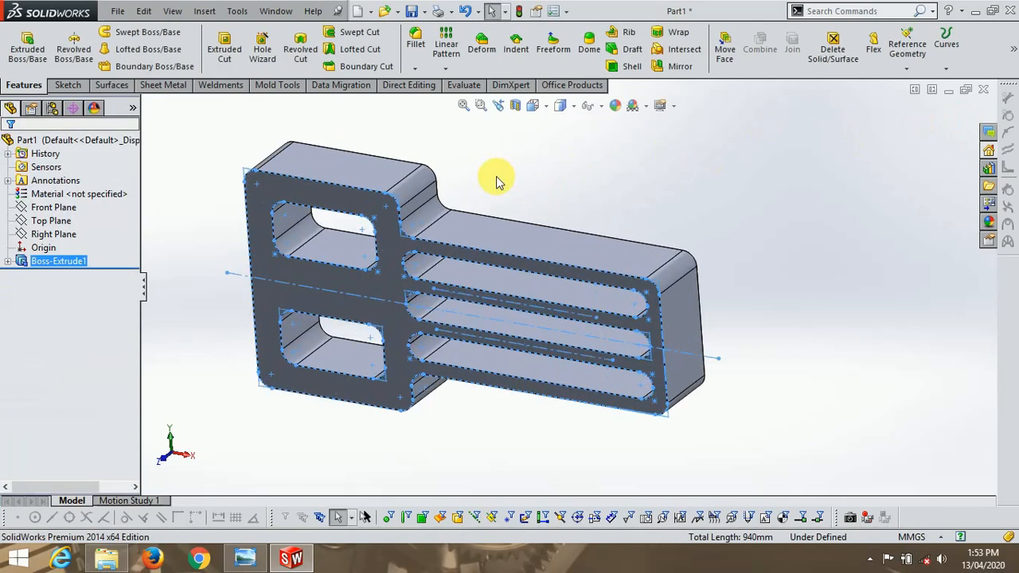
{"action": "left_click", "coordinate": [563, 195]}
Apply the chromium plate appearance from the Metal > Chrome library to the whole solid body.
{"action": "scroll", "coordinate": [691, 282], "scroll_direction": "up", "scroll_amount": 3}
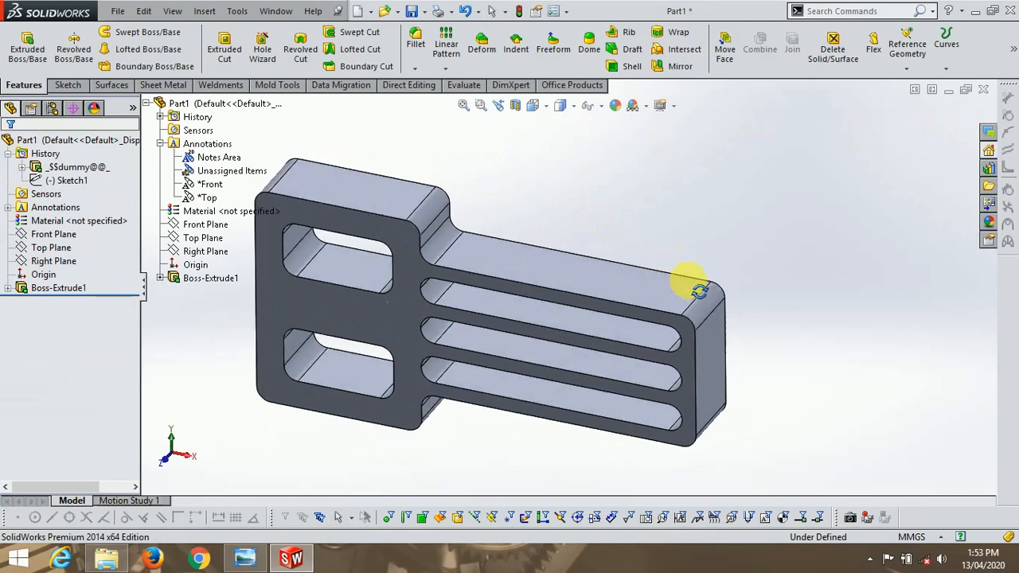
{"action": "scroll", "coordinate": [606, 263], "scroll_direction": "down", "scroll_amount": 1}
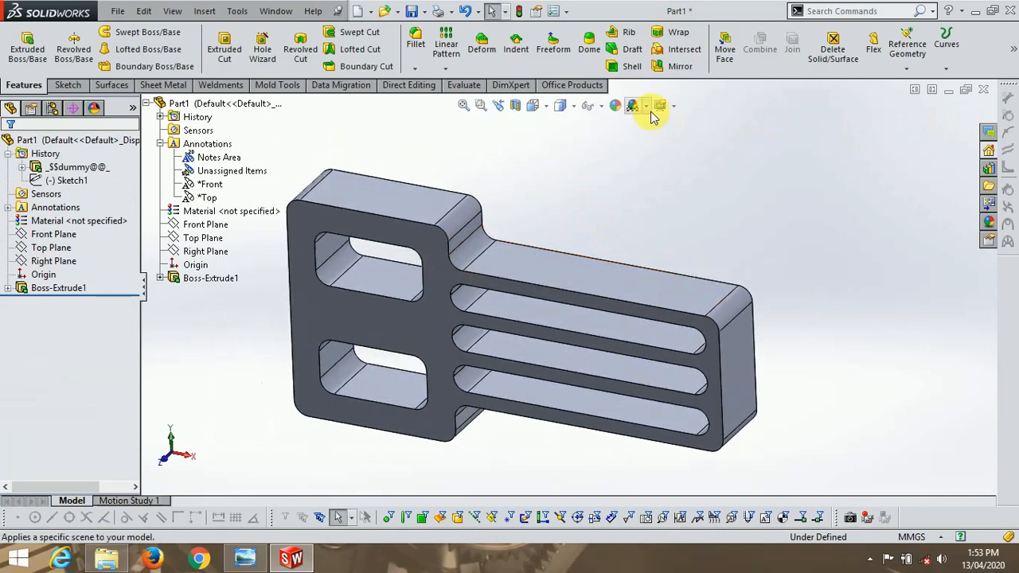
{"action": "left_click", "coordinate": [645, 107]}
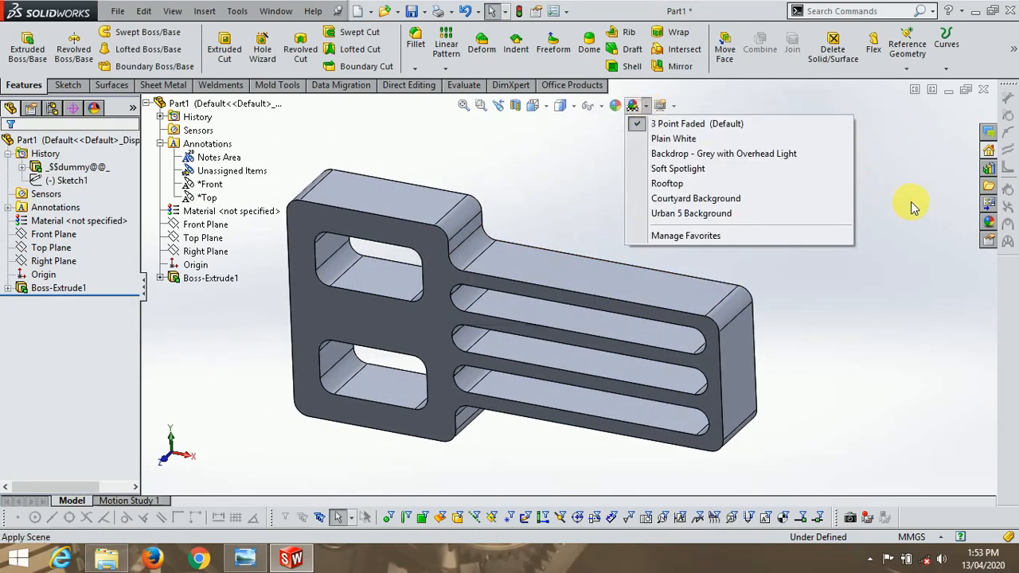
{"action": "left_click", "coordinate": [996, 230]}
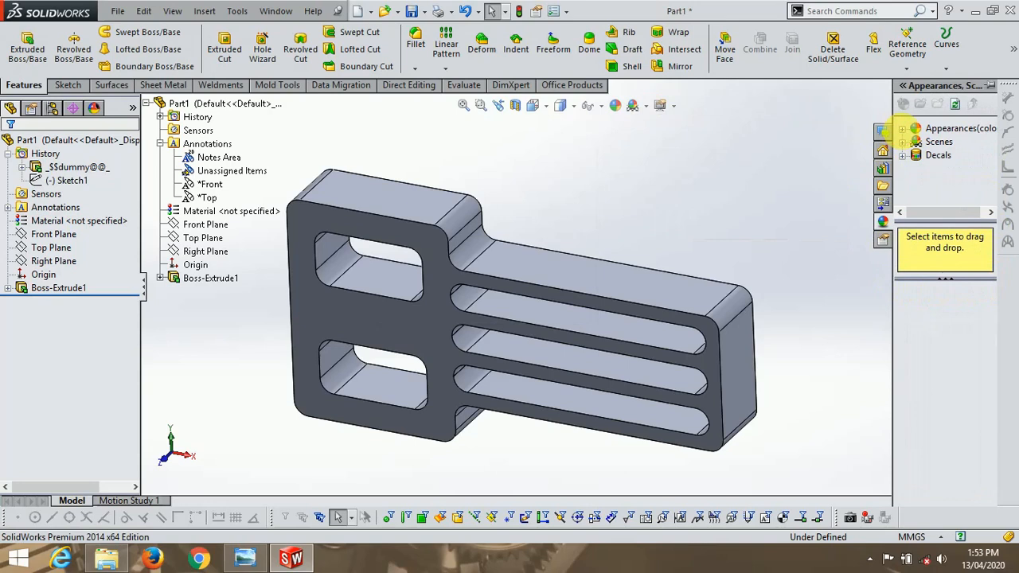
{"action": "left_click", "coordinate": [904, 129]}
{"action": "left_click", "coordinate": [920, 159]}
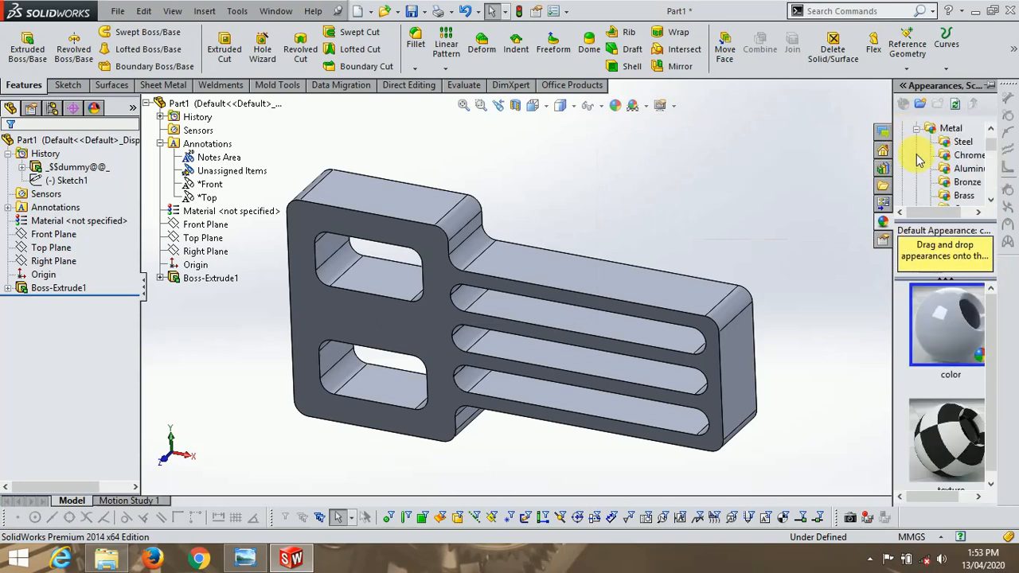
{"action": "left_click", "coordinate": [965, 155]}
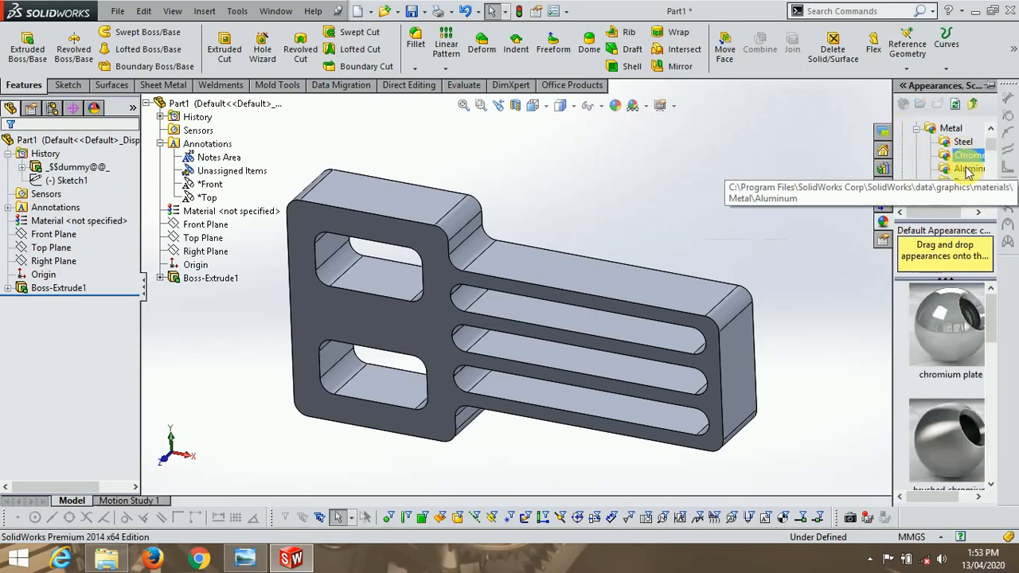
{"action": "left_click", "coordinate": [947, 313]}
{"action": "left_click_drag", "start_coordinate": [948, 313], "coordinate": [711, 314]}
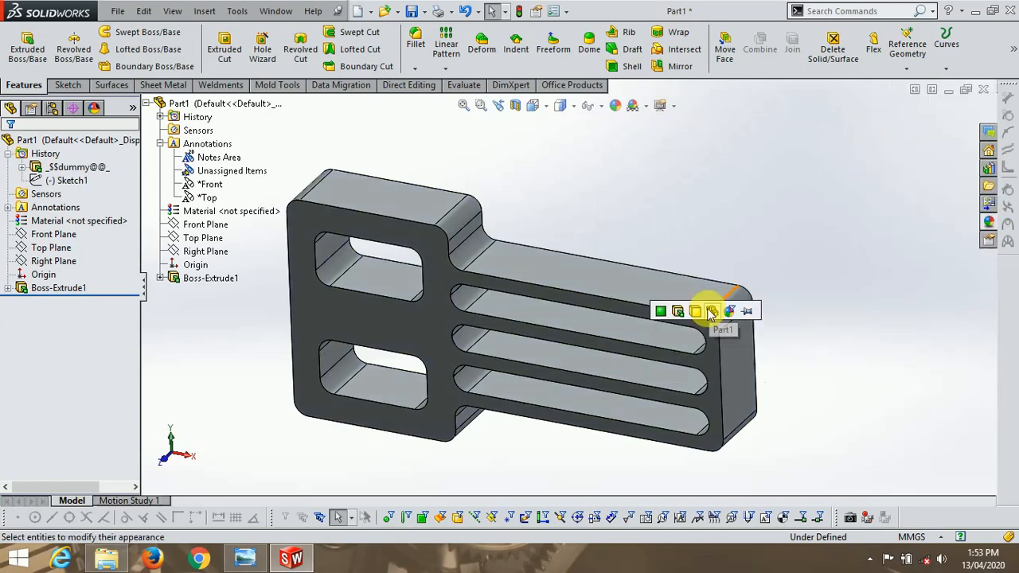
{"action": "left_click", "coordinate": [697, 312]}
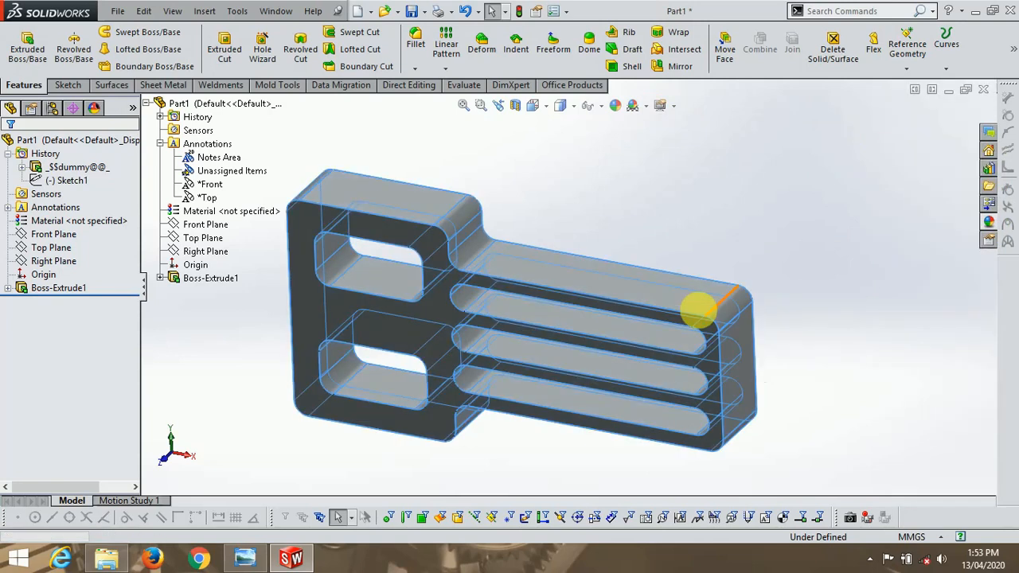
Open the part's colour appearance settings and choose cyan from the standard swatches.
{"action": "left_click", "coordinate": [541, 112]}
{"action": "left_click", "coordinate": [561, 106]}
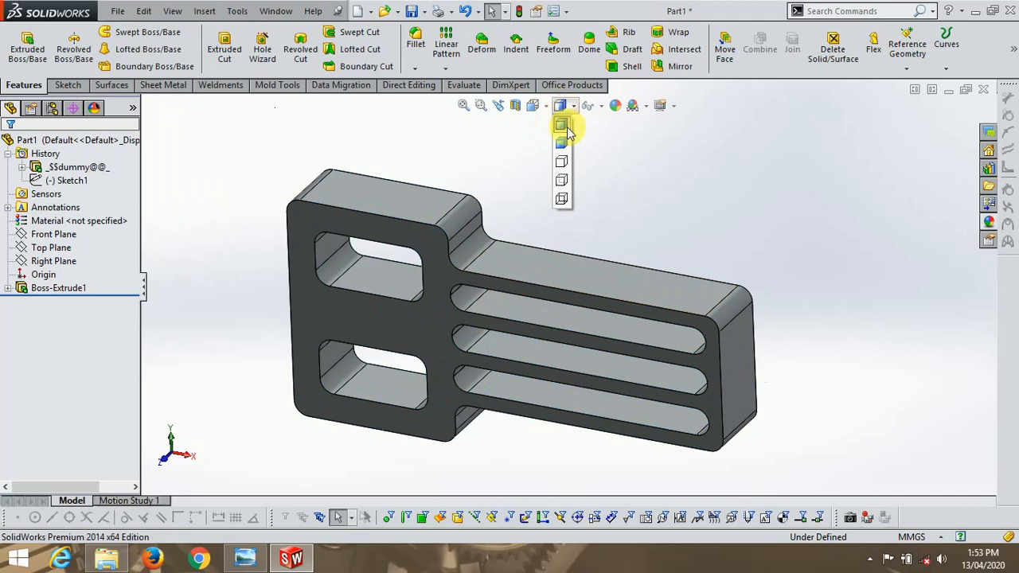
{"action": "left_click", "coordinate": [597, 108]}
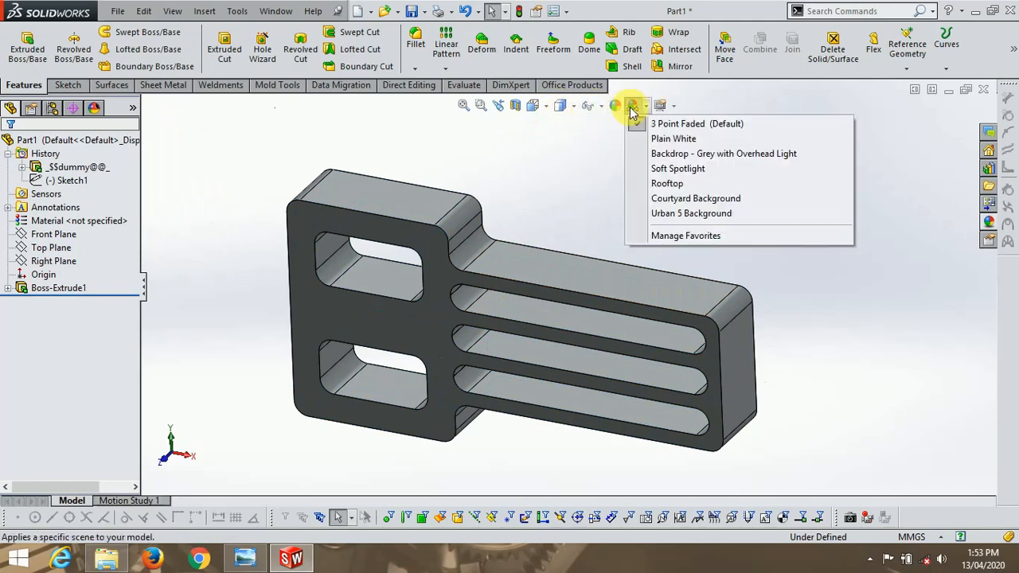
{"action": "left_click", "coordinate": [622, 107]}
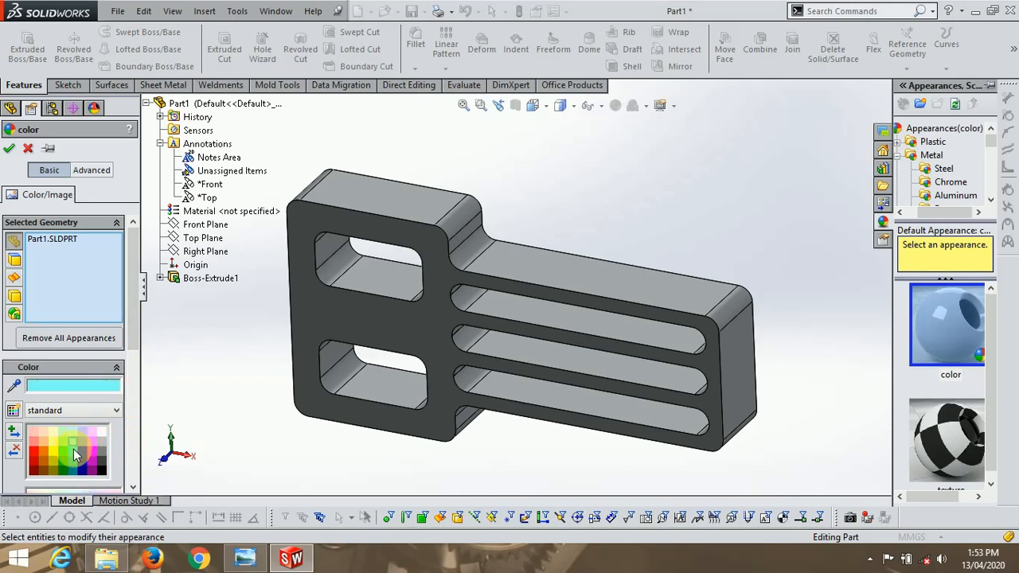
{"action": "scroll", "coordinate": [432, 272], "scroll_direction": "up", "scroll_amount": 3}
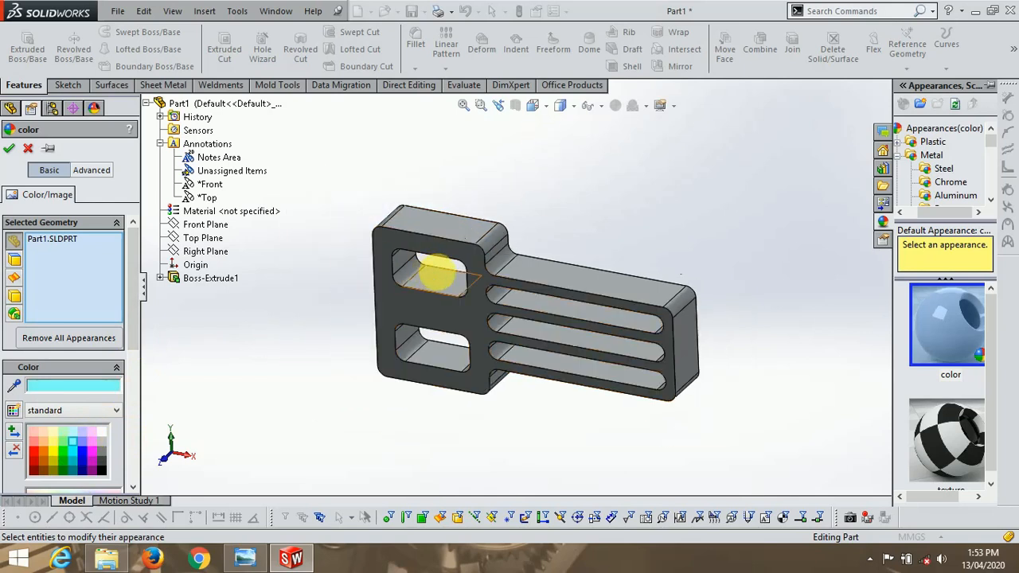
{"action": "scroll", "coordinate": [465, 251], "scroll_direction": "down", "scroll_amount": 1}
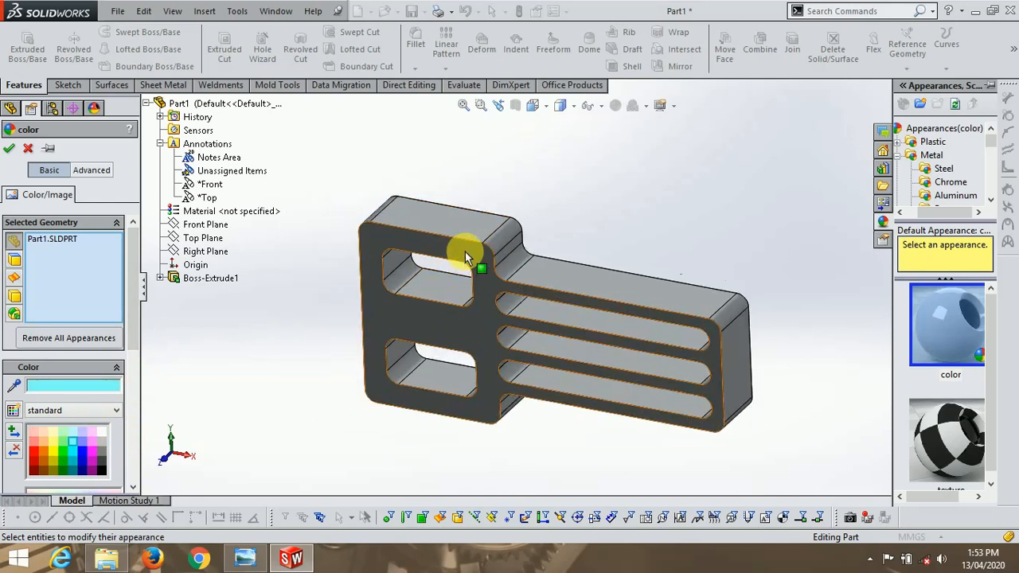
{"action": "left_click", "coordinate": [602, 110]}
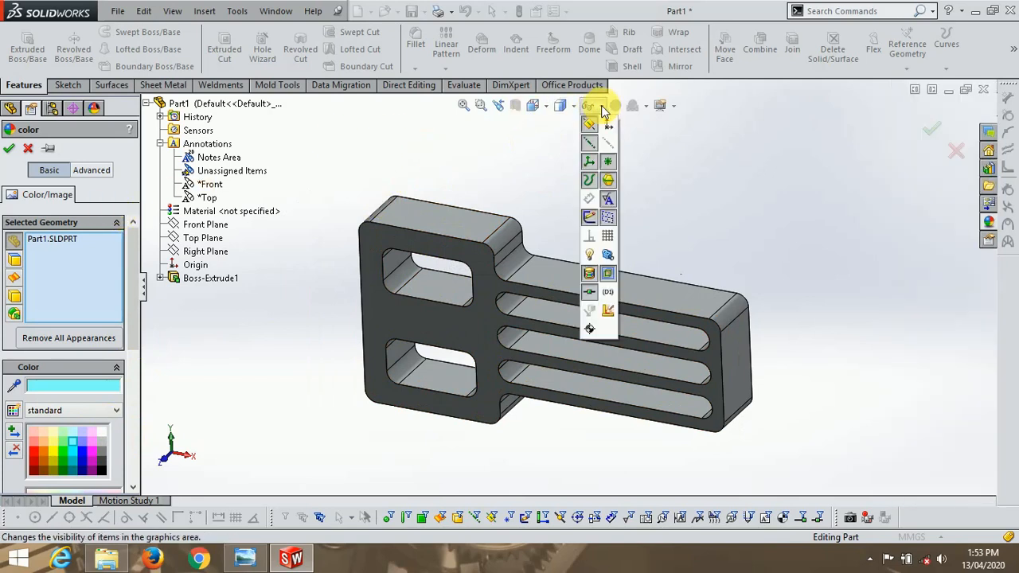
{"action": "left_click", "coordinate": [602, 110]}
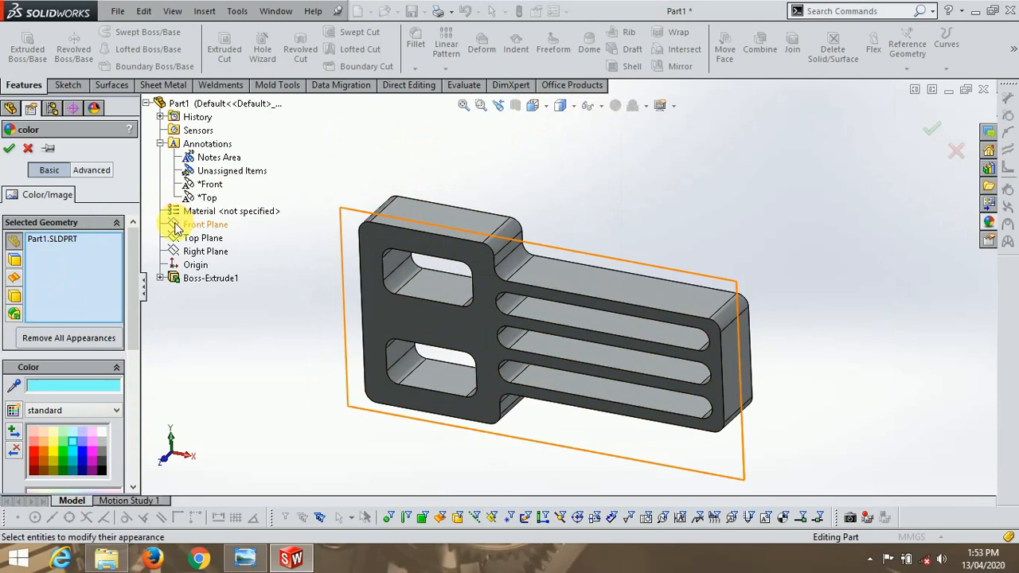
{"action": "scroll", "coordinate": [739, 232], "scroll_direction": "up", "scroll_amount": 2}
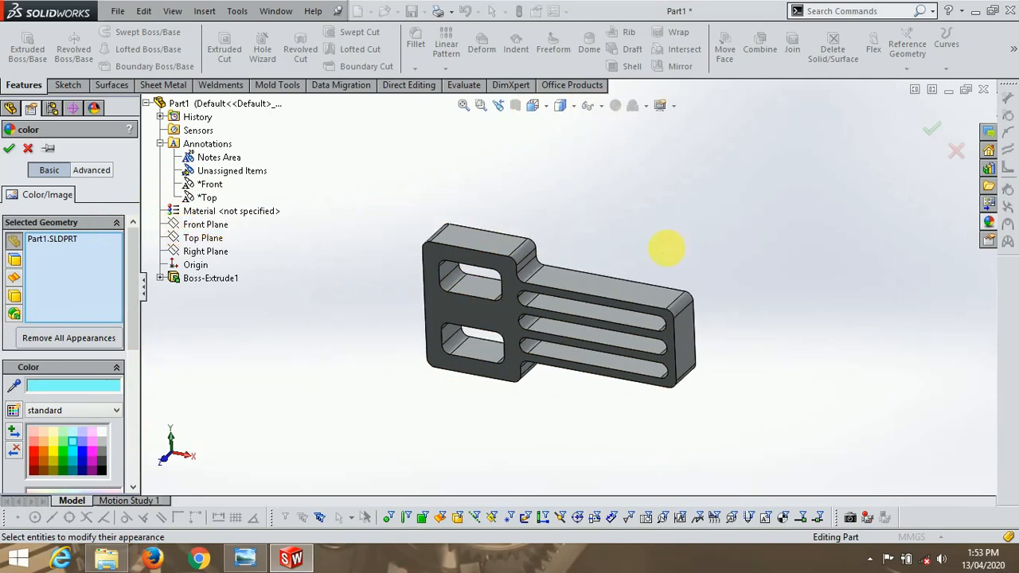
{"action": "middle_click_drag", "start_coordinate": [666, 249], "coordinate": [660, 262]}
{"action": "right_click", "coordinate": [177, 227]}
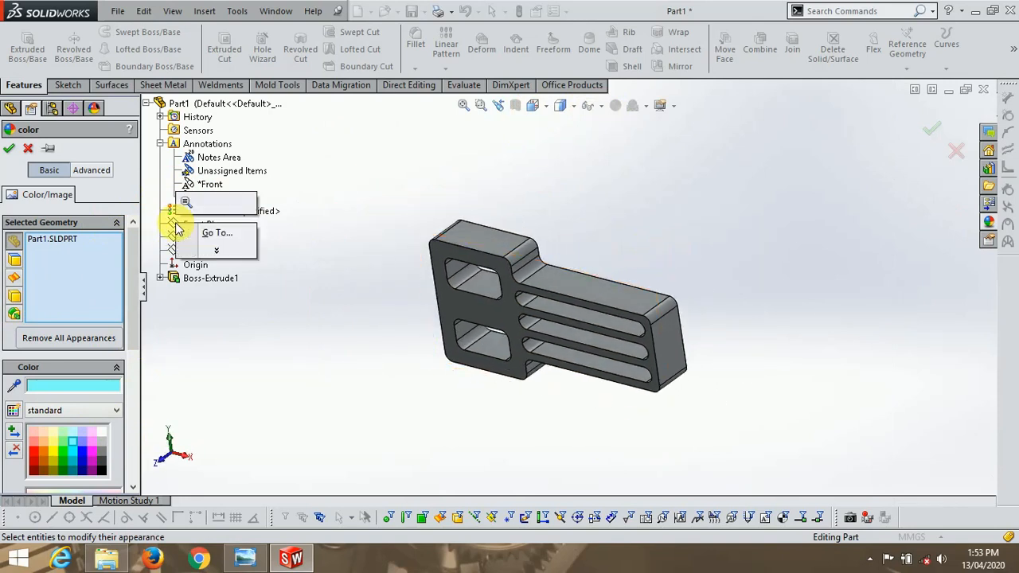
{"action": "left_click", "coordinate": [437, 209]}
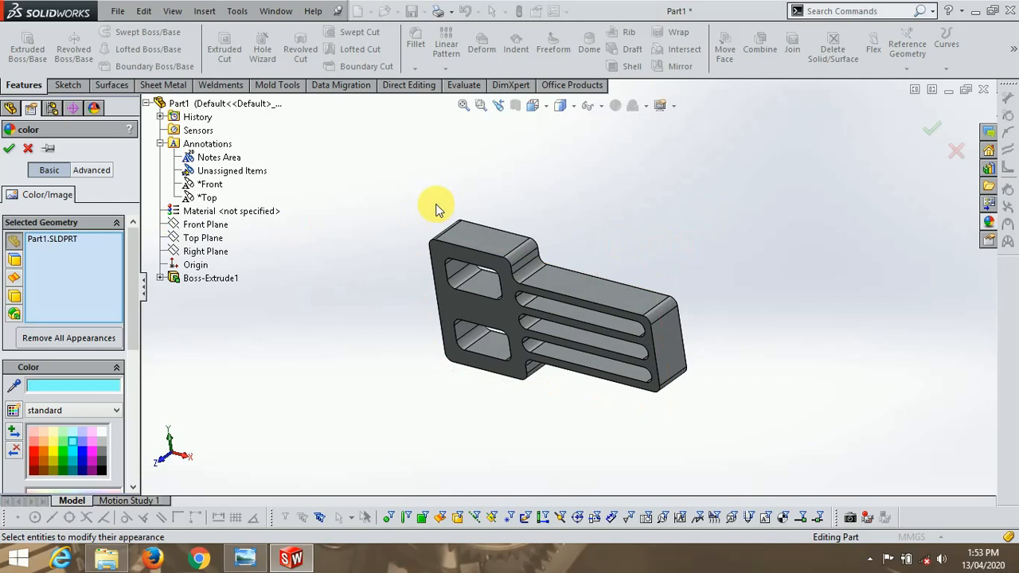
{"action": "right_click", "coordinate": [177, 228]}
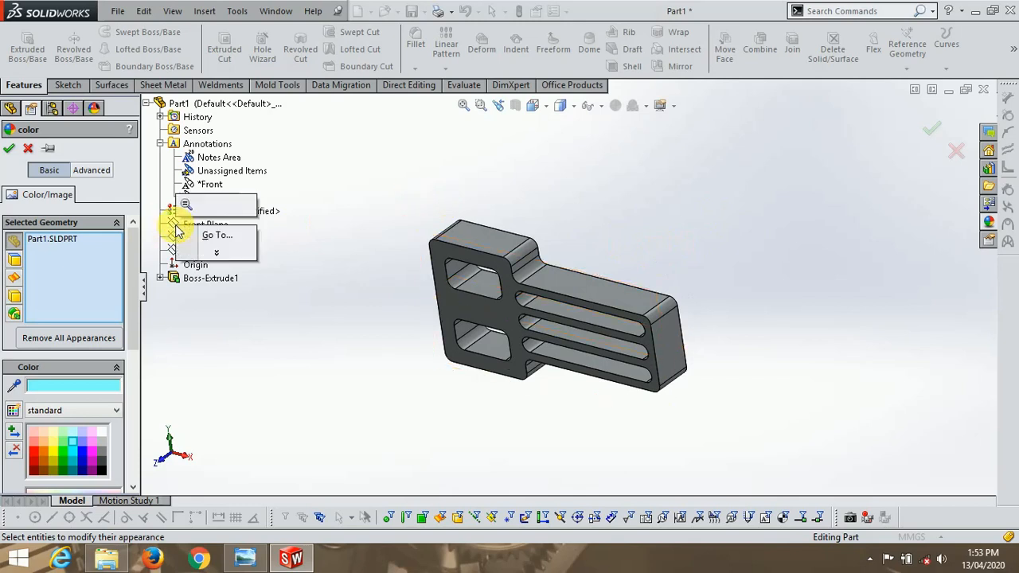
{"action": "left_click", "coordinate": [216, 253]}
{"action": "left_click", "coordinate": [437, 193]}
{"action": "middle_click_drag", "start_coordinate": [450, 209], "coordinate": [467, 193]}
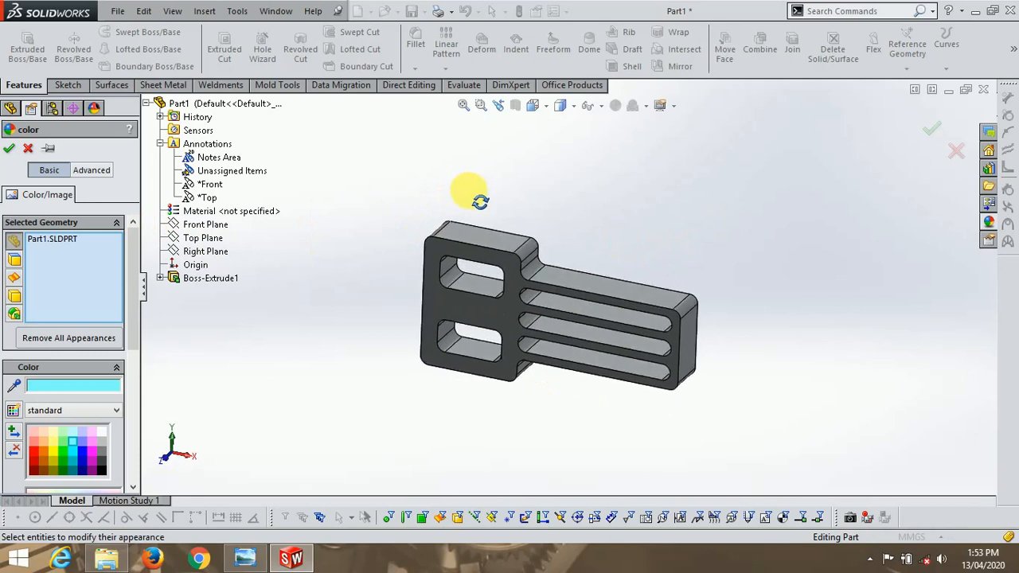
Try to recolour the whole part with a brighter cyan and a light green from the standard swatches.
{"action": "left_click", "coordinate": [78, 454]}
{"action": "left_click_drag", "start_coordinate": [326, 175], "coordinate": [690, 421]}
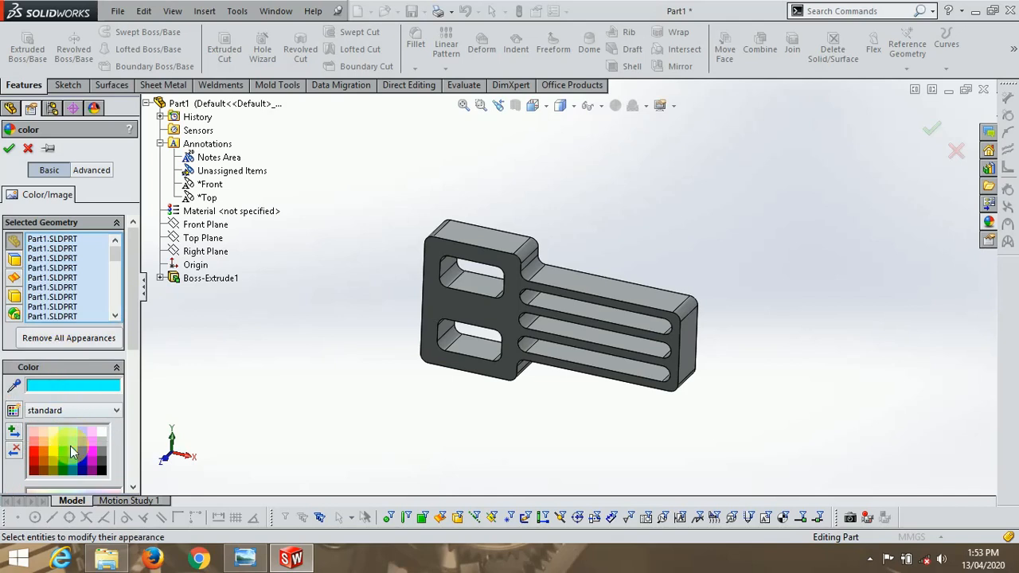
{"action": "left_click", "coordinate": [70, 444]}
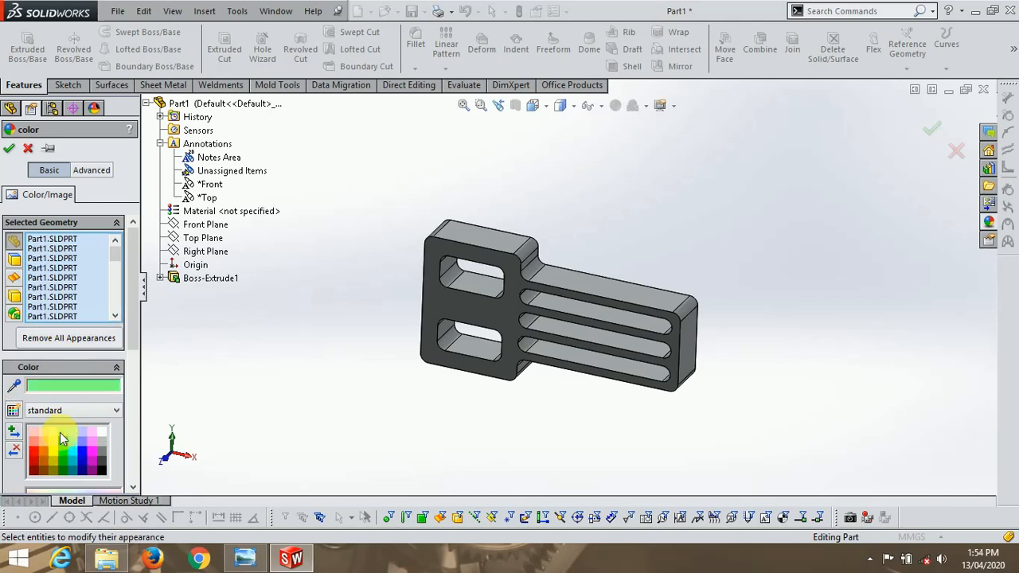
Switch the appearance target to faces, choose green from the standard swatches and select all faces of the extruded body.
{"action": "left_click", "coordinate": [14, 258]}
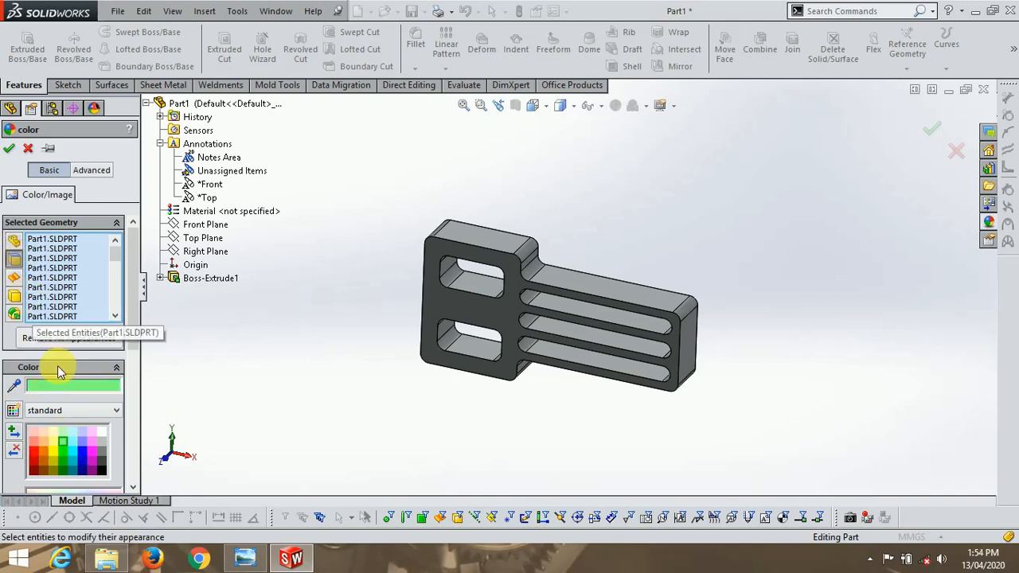
{"action": "left_click", "coordinate": [55, 448]}
{"action": "left_click", "coordinate": [65, 454]}
{"action": "left_click_drag", "start_coordinate": [378, 184], "coordinate": [769, 446]}
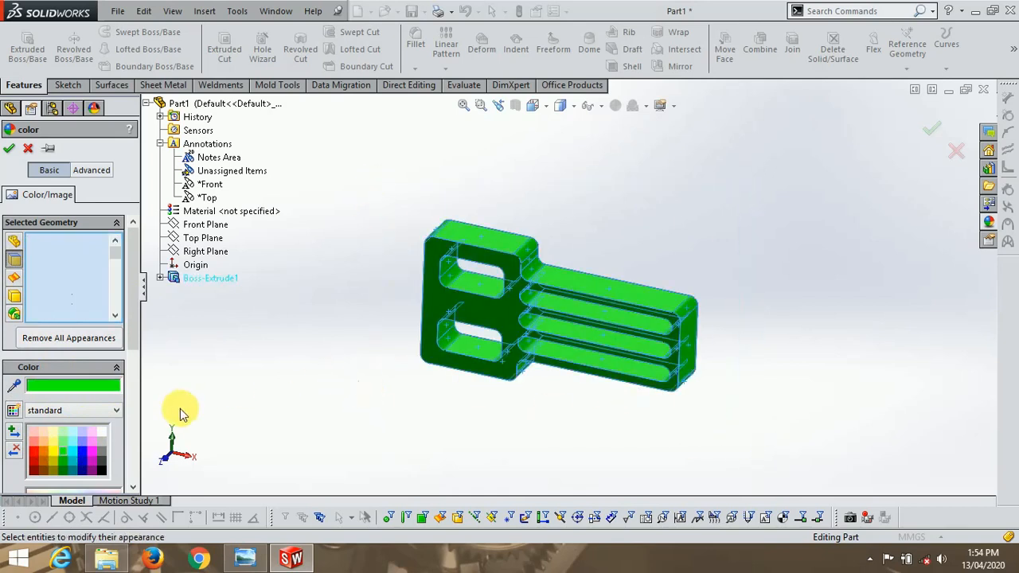
Try several standard swatches on the selected faces, settle on orange and accept the colour appearance.
{"action": "left_click", "coordinate": [91, 446]}
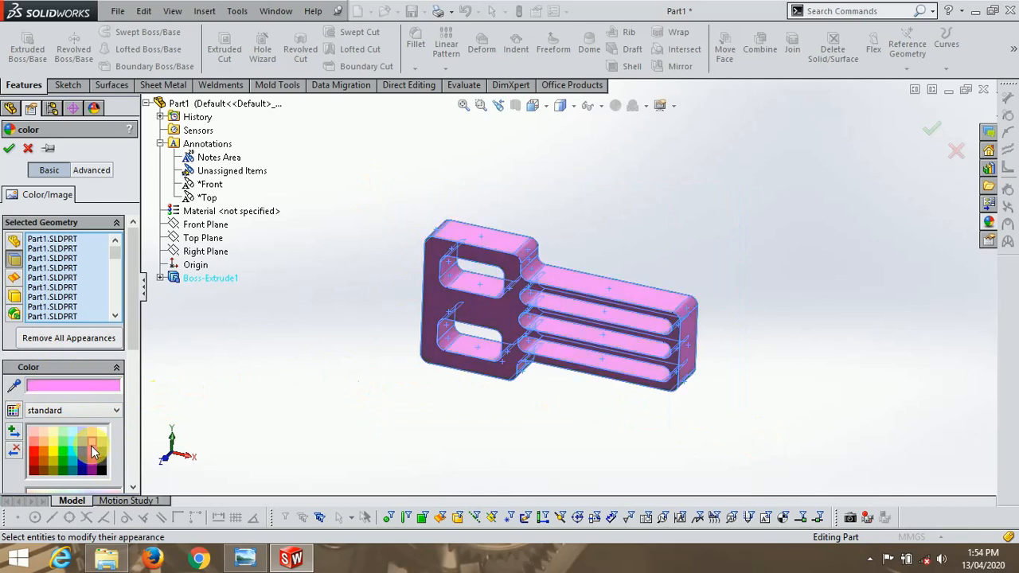
{"action": "left_click", "coordinate": [83, 442]}
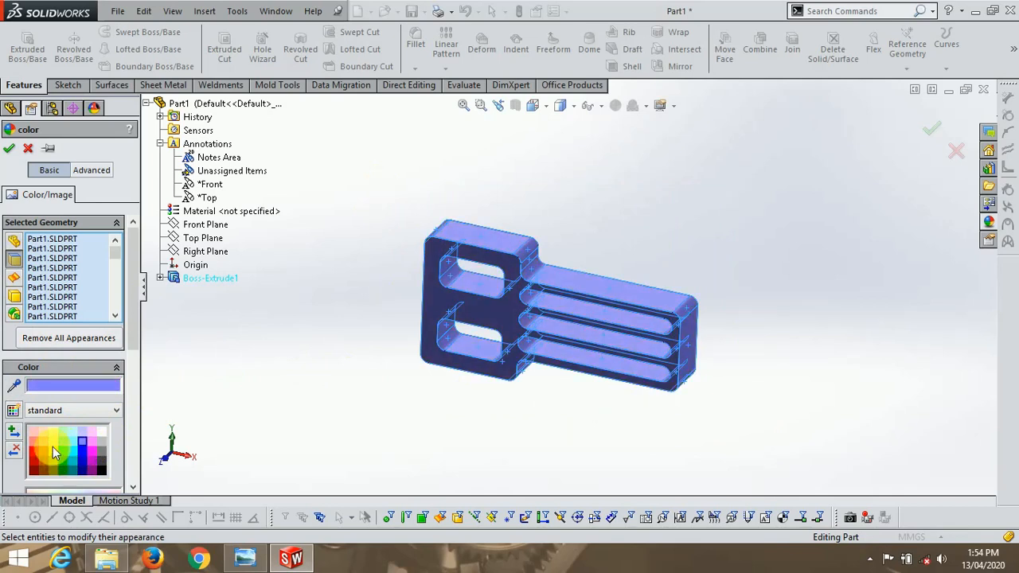
{"action": "left_click", "coordinate": [55, 442]}
{"action": "left_click", "coordinate": [44, 444]}
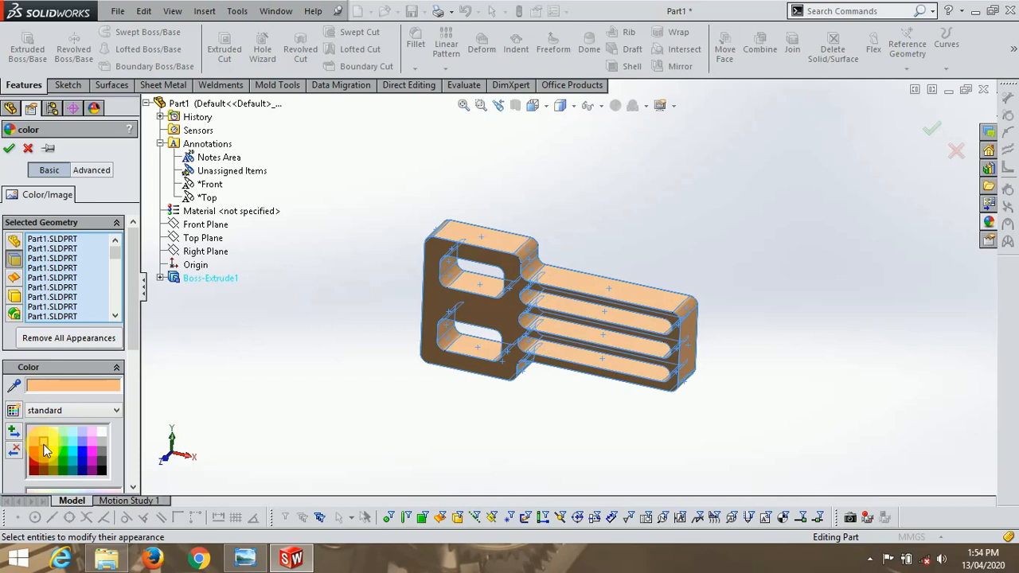
{"action": "left_click", "coordinate": [37, 444]}
{"action": "left_click", "coordinate": [44, 452]}
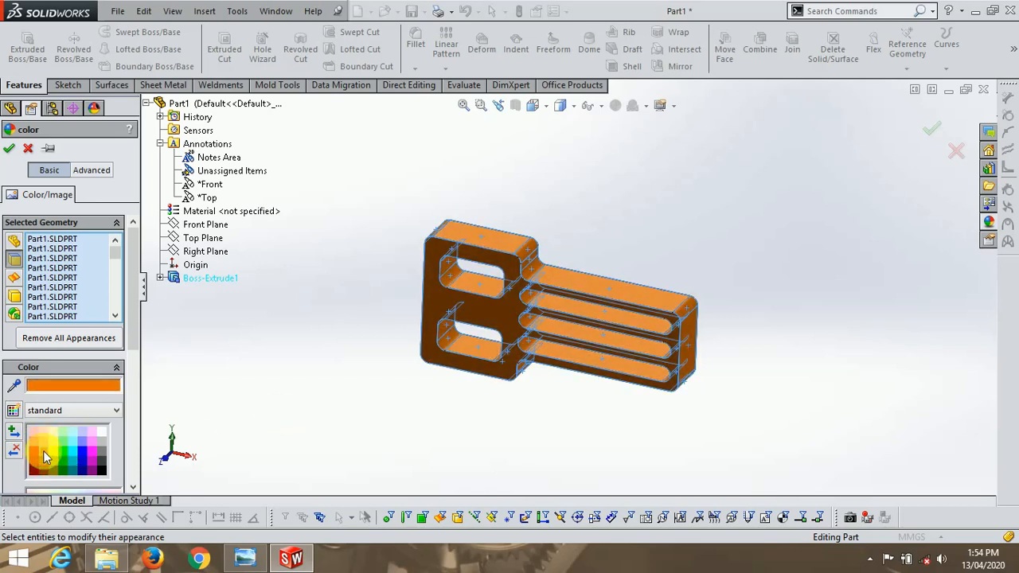
{"action": "scroll", "coordinate": [589, 230], "scroll_direction": "down", "scroll_amount": 5}
{"action": "scroll", "coordinate": [602, 223], "scroll_direction": "up", "scroll_amount": 3}
{"action": "scroll", "coordinate": [551, 320], "scroll_direction": "down", "scroll_amount": 2}
{"action": "middle_click_drag", "start_coordinate": [551, 321], "coordinate": [550, 320]}
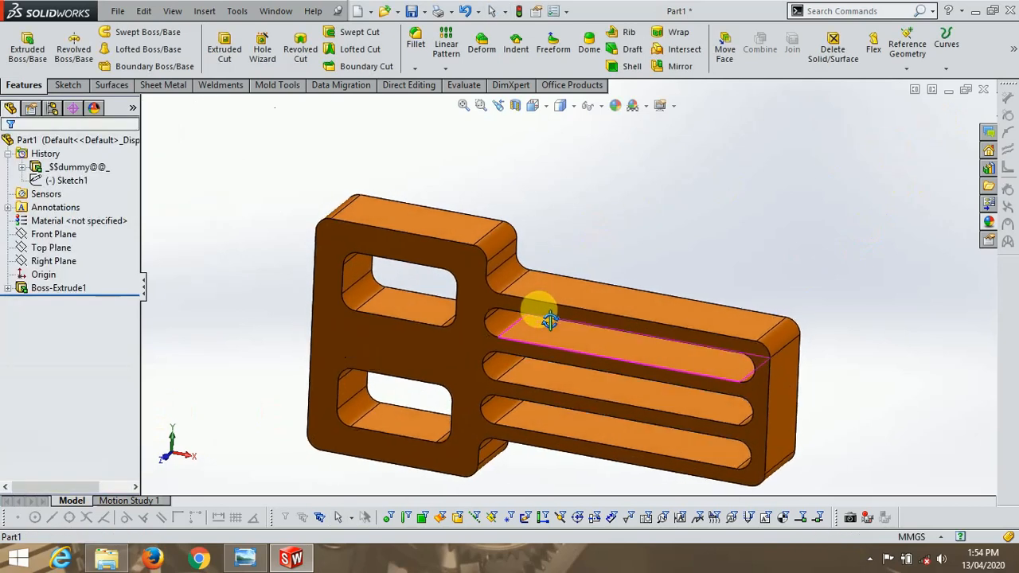
{"action": "scroll", "coordinate": [603, 193], "scroll_direction": "up", "scroll_amount": 1}
{"action": "scroll", "coordinate": [613, 327], "scroll_direction": "down", "scroll_amount": 1}
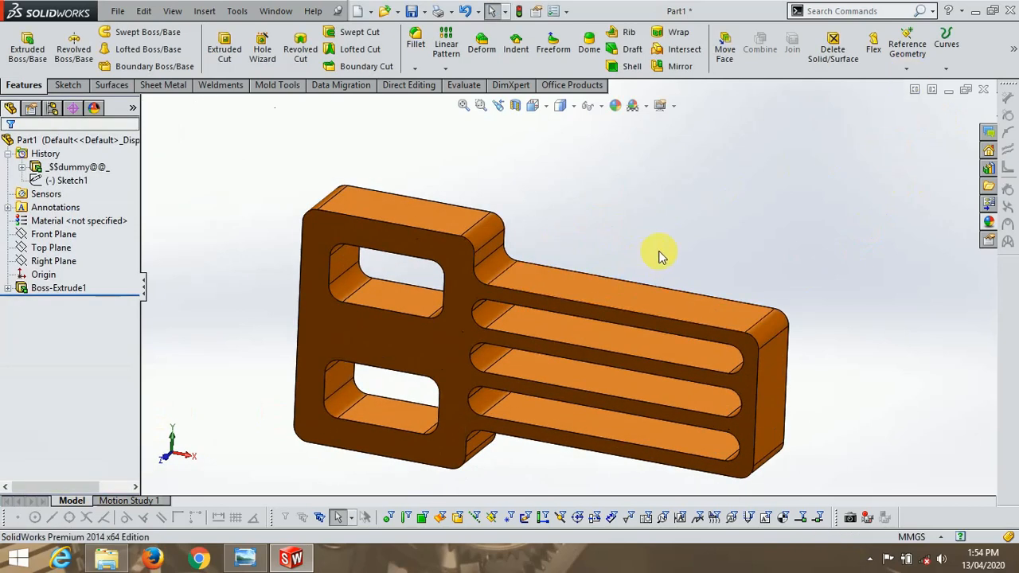